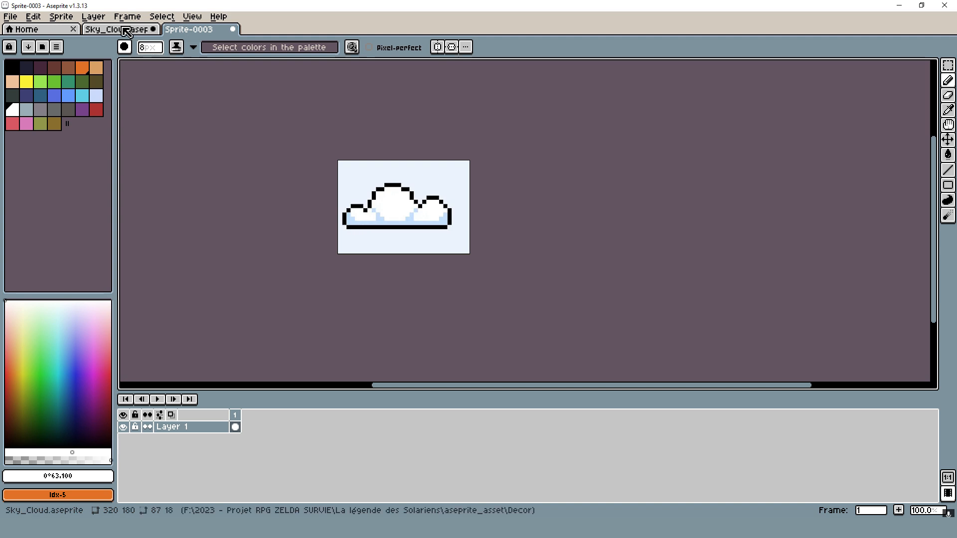
Dock the Sky_Cloud sprite beside the workspace as a reference and create a transparent 350 × 180 px RGBA sprite.
left_click(124, 30)
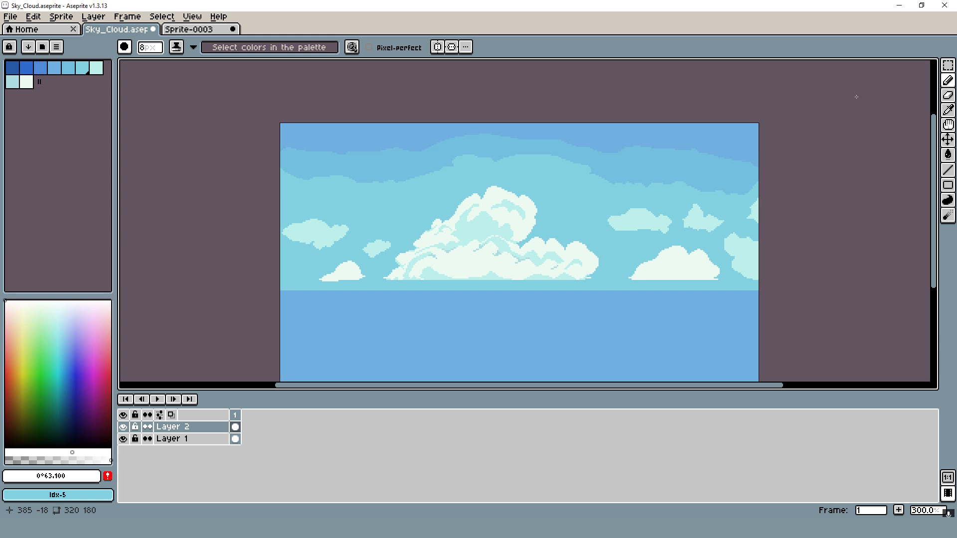
left_click_drag(856, 97, 899, 120)
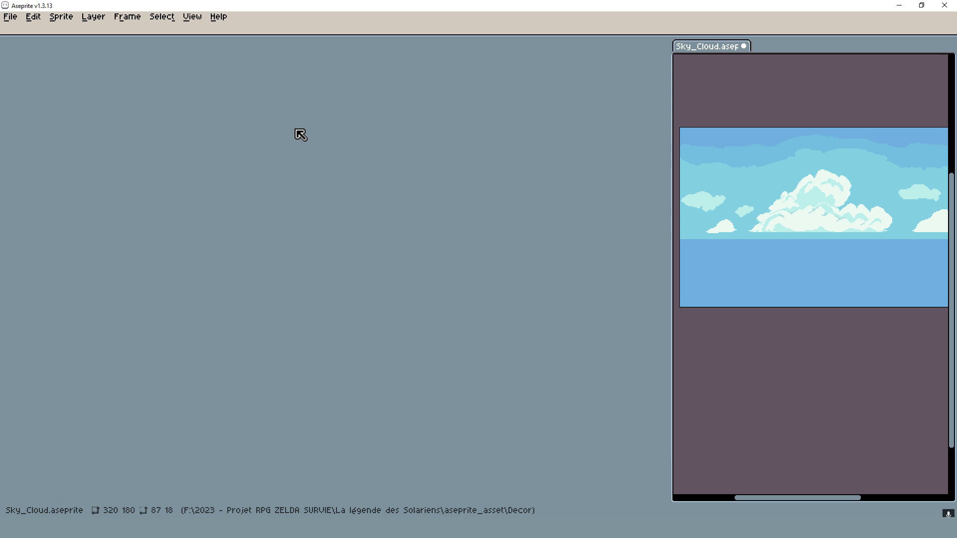
key("ctrl+n")
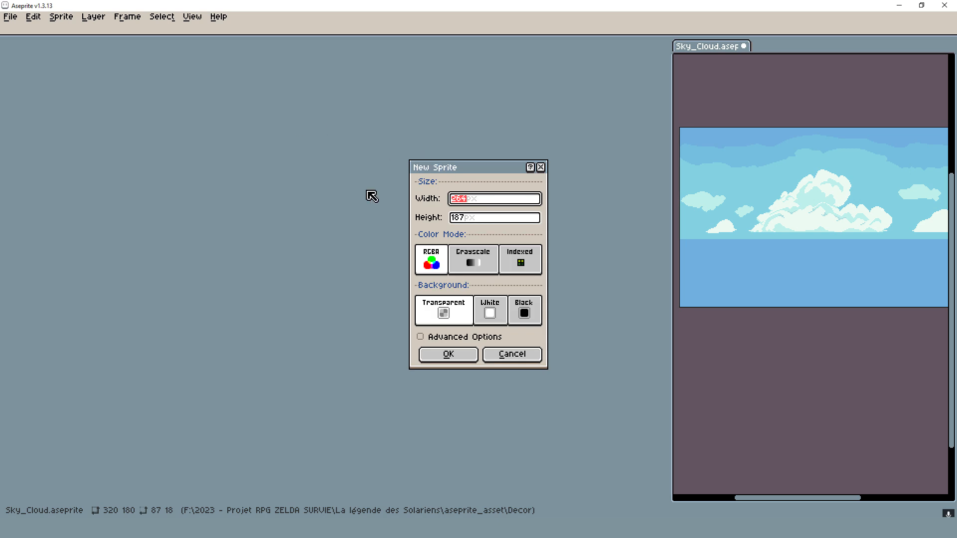
key("Tab")
type("18")
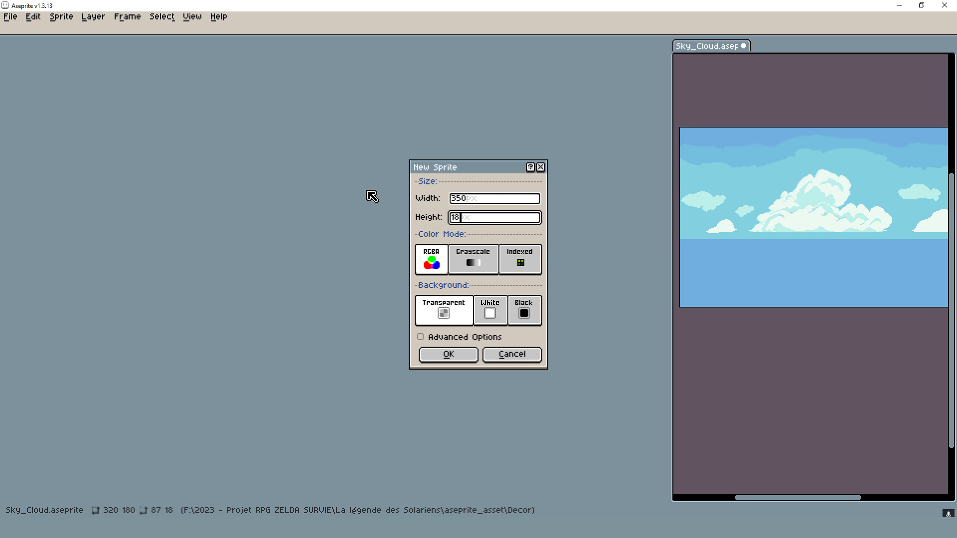
type("0")
left_click(451, 355)
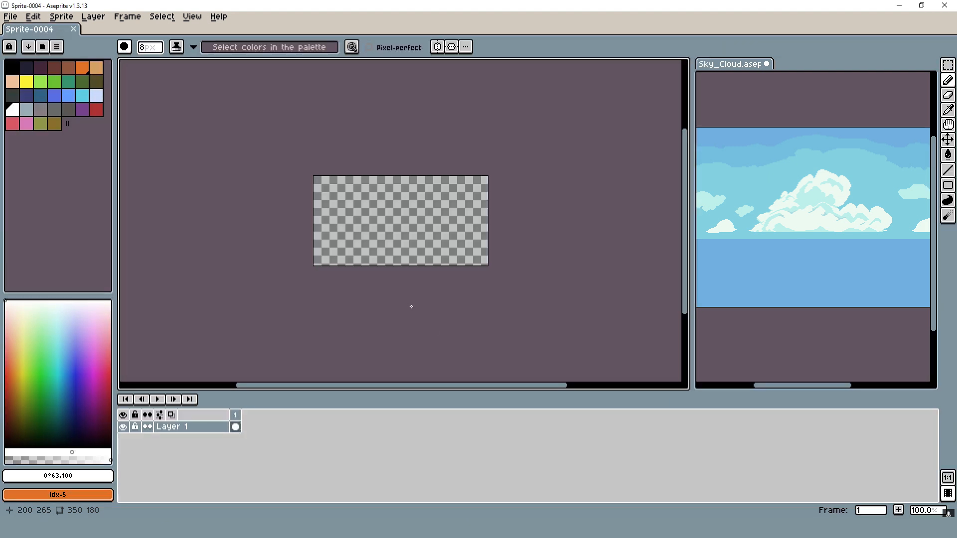
Switch the pencil's ink in the new sprite from shading to simple ink.
scroll(697, 190, "up", 1)
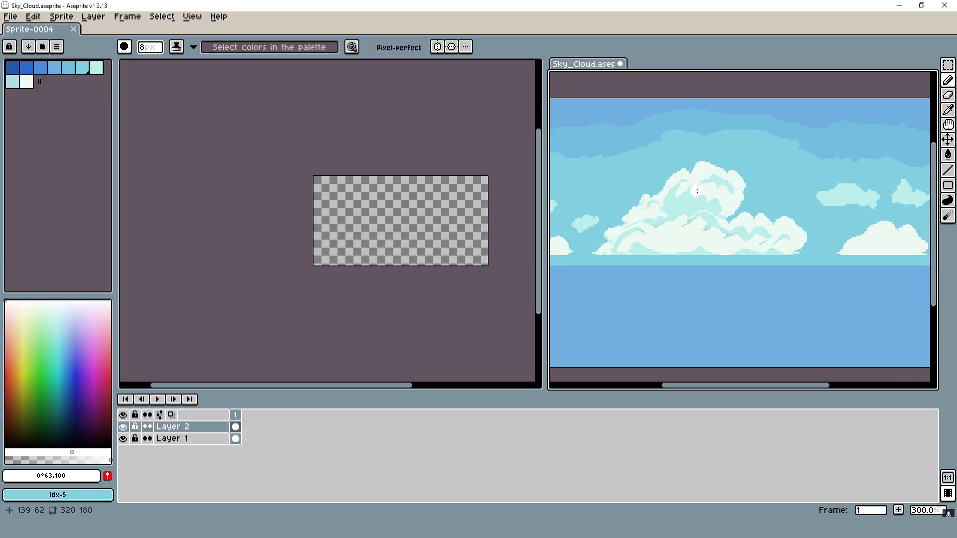
left_click(366, 136)
scroll(366, 136, "up", 1)
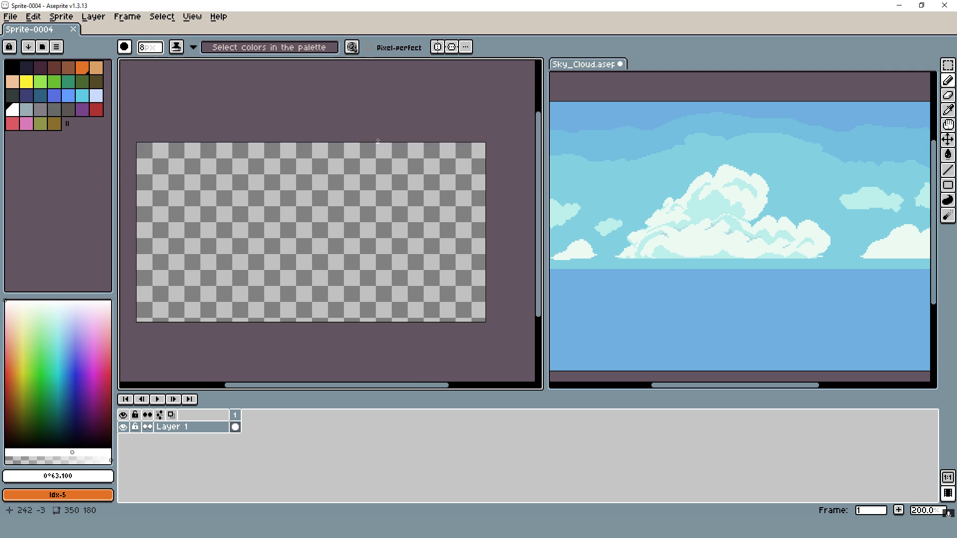
left_click(176, 47)
left_click(201, 63)
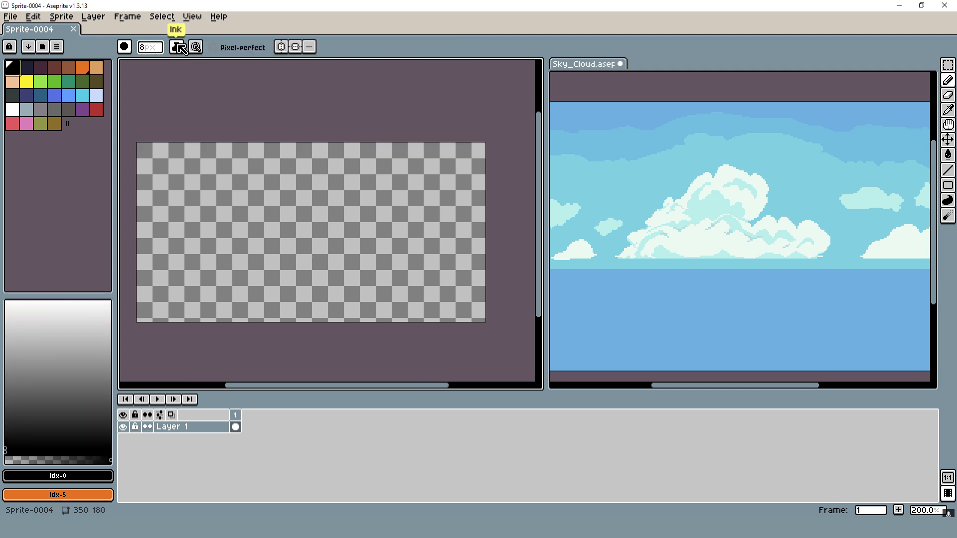
left_click(176, 47)
left_click(244, 32)
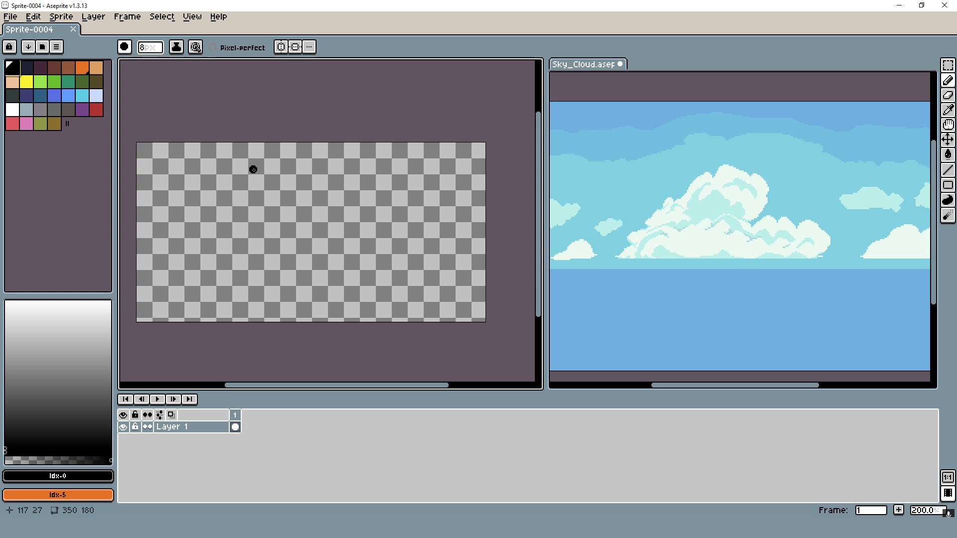
left_click(82, 95)
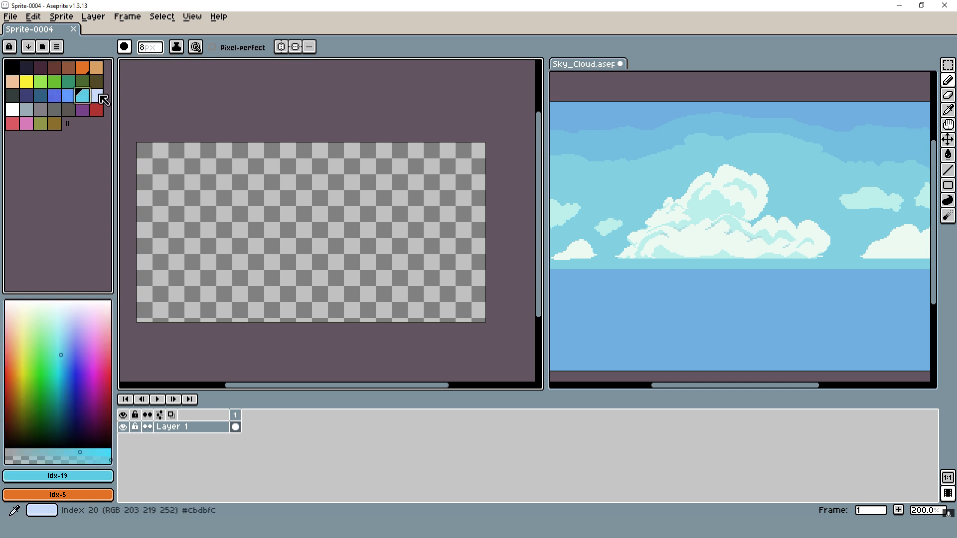
left_click(58, 329)
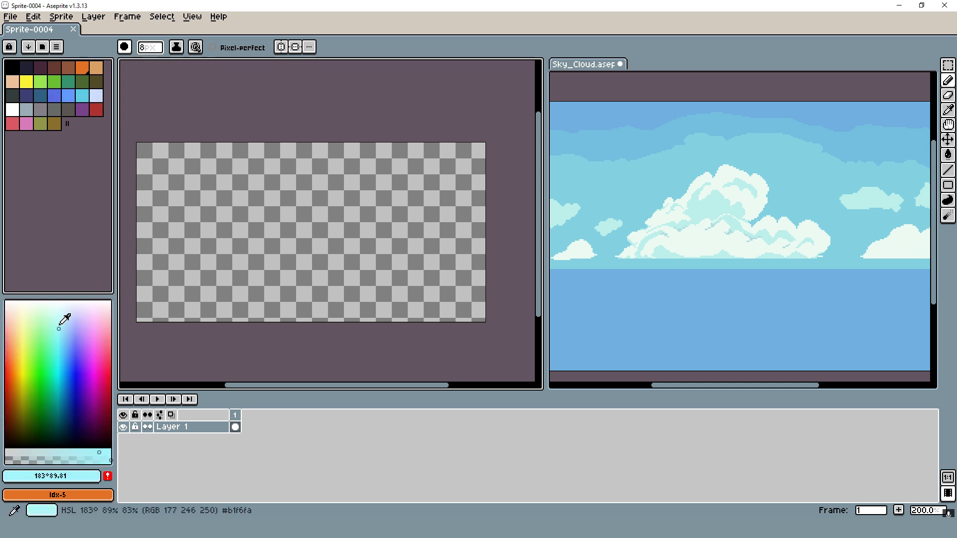
left_click(94, 328)
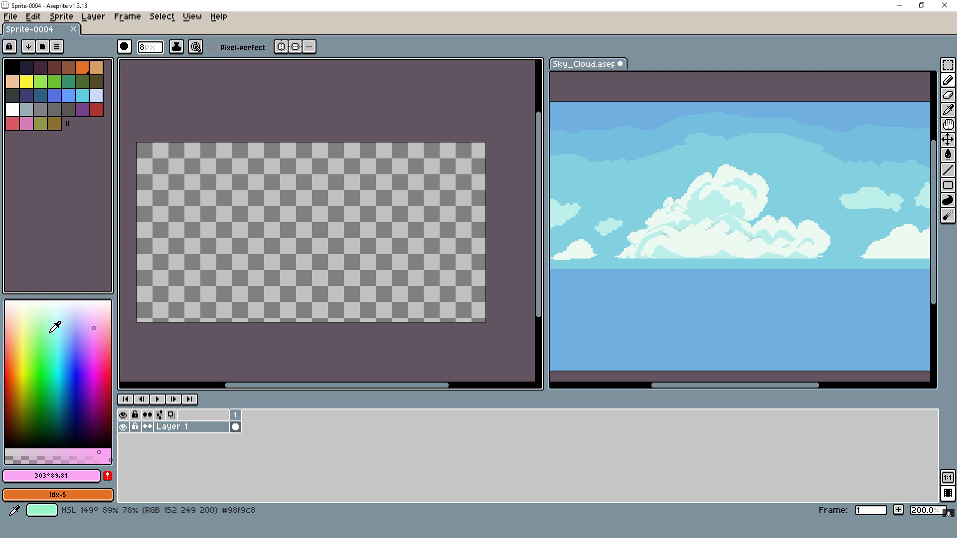
left_click_drag(28, 320, 20, 326)
left_click_drag(220, 217, 318, 203)
left_click_drag(197, 182, 304, 202)
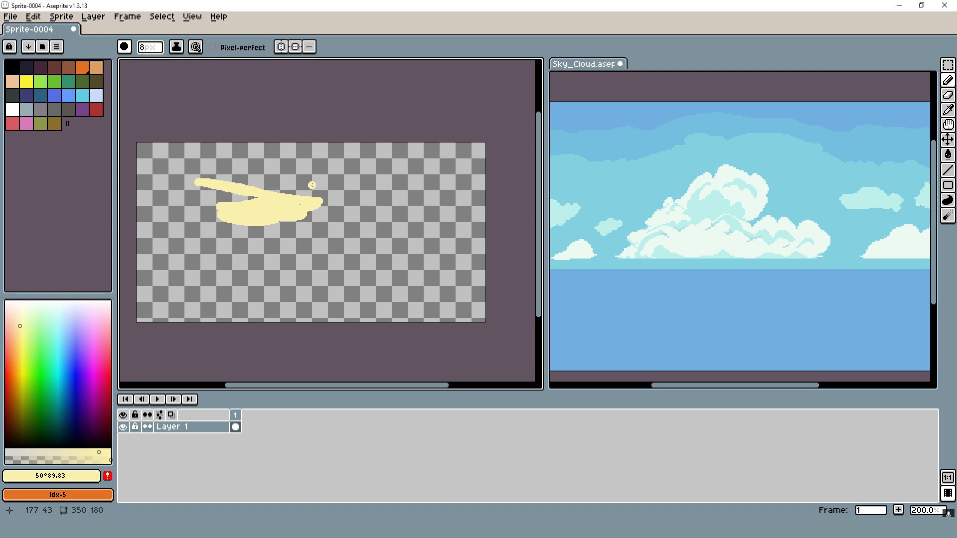
key("ctrl+z")
key("ctrl+z")
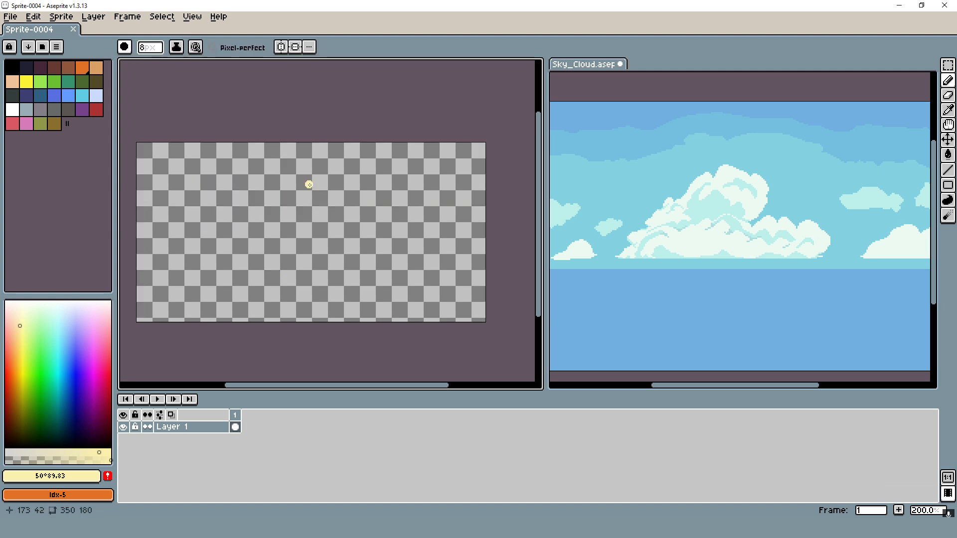
Paint a pale cyan (#b2f4fb) dab on the new sprite's upper-left area with a 19 px round brush.
left_click_drag(309, 185, 364, 164)
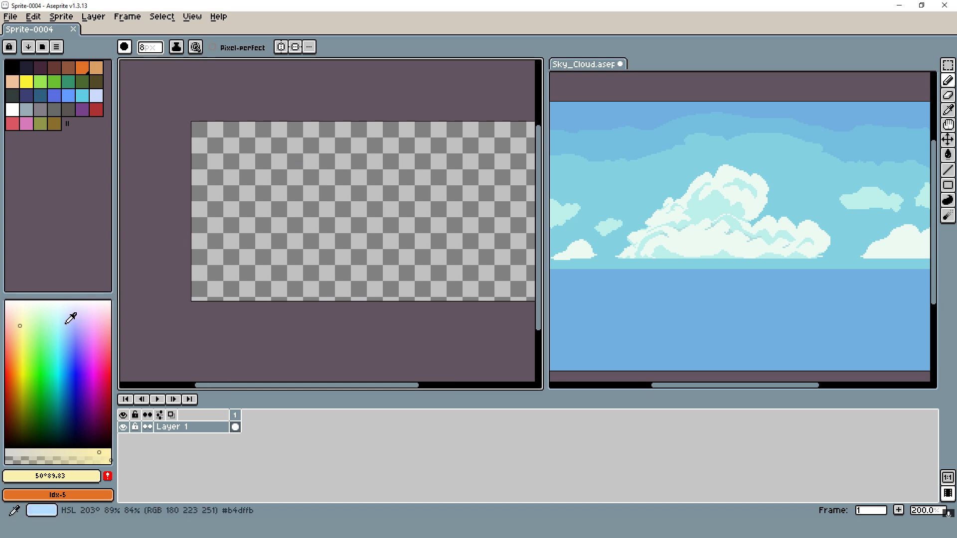
left_click(59, 327)
left_click_drag(59, 327, 60, 327)
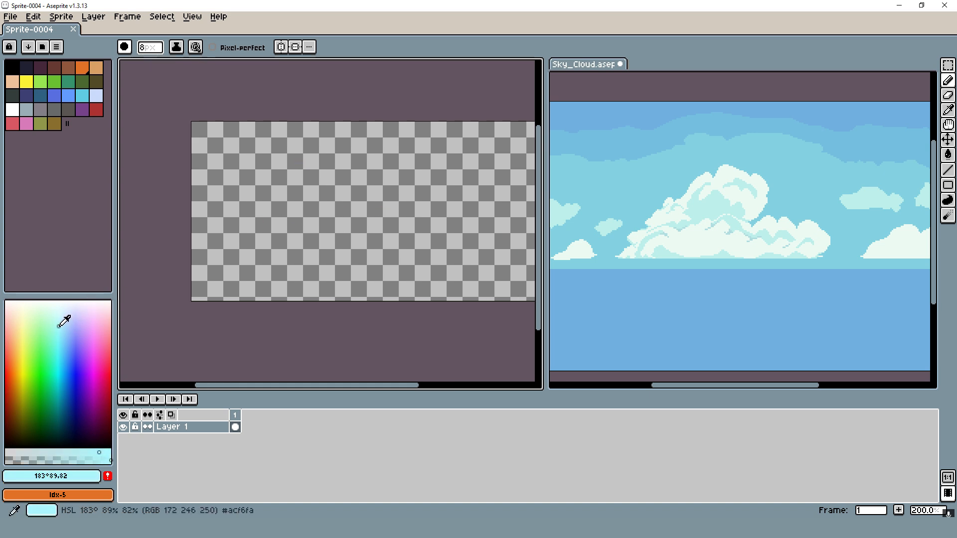
scroll(371, 147, "up", 1)
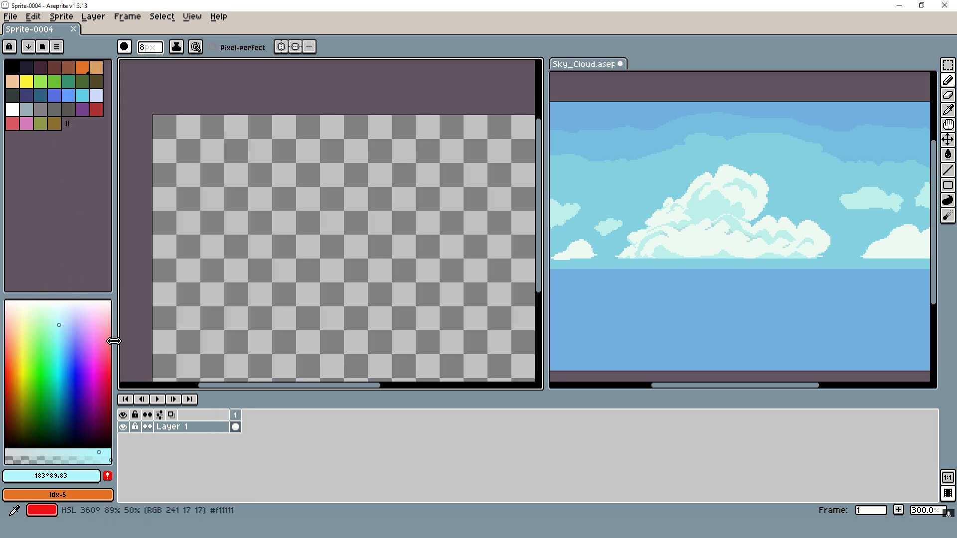
left_click(56, 47)
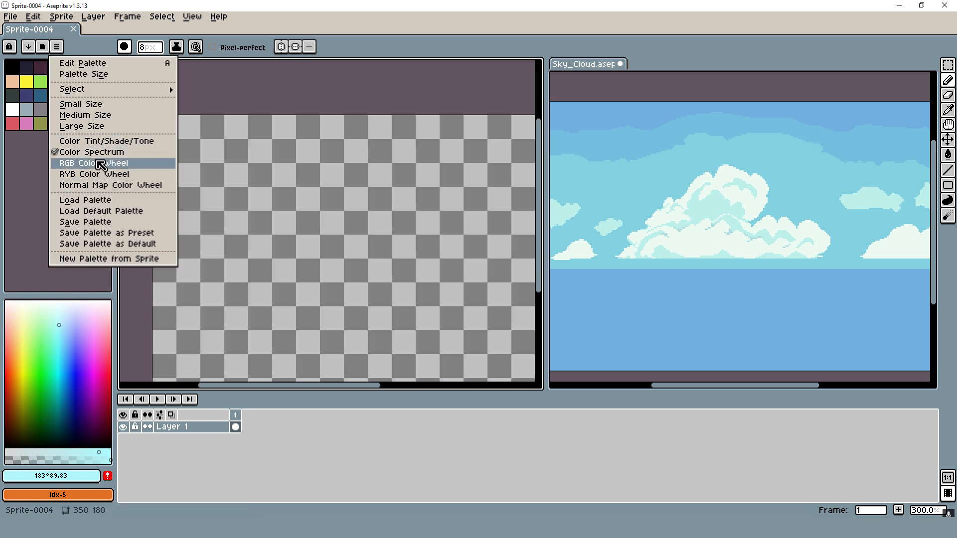
left_click(369, 30)
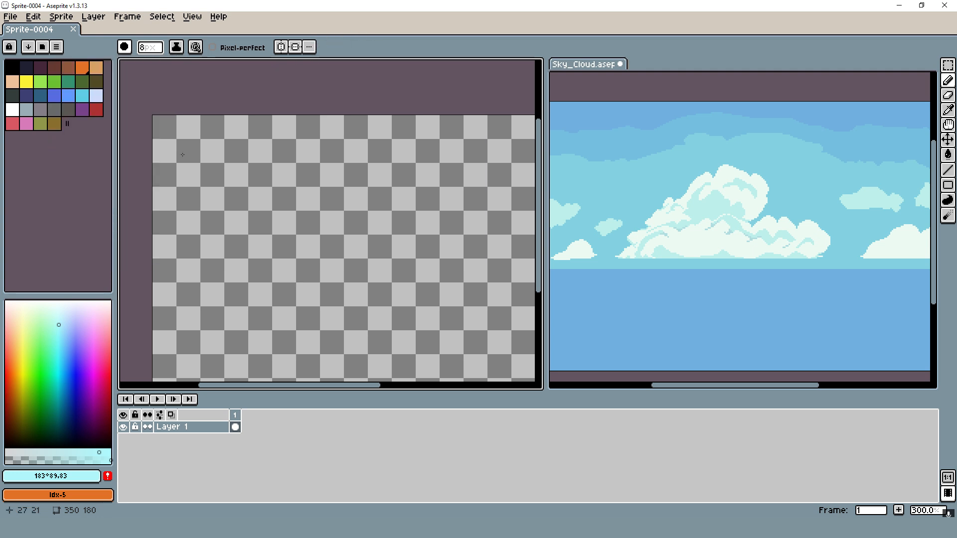
scroll(294, 202, "up", 11)
left_click_drag(300, 201, 285, 216)
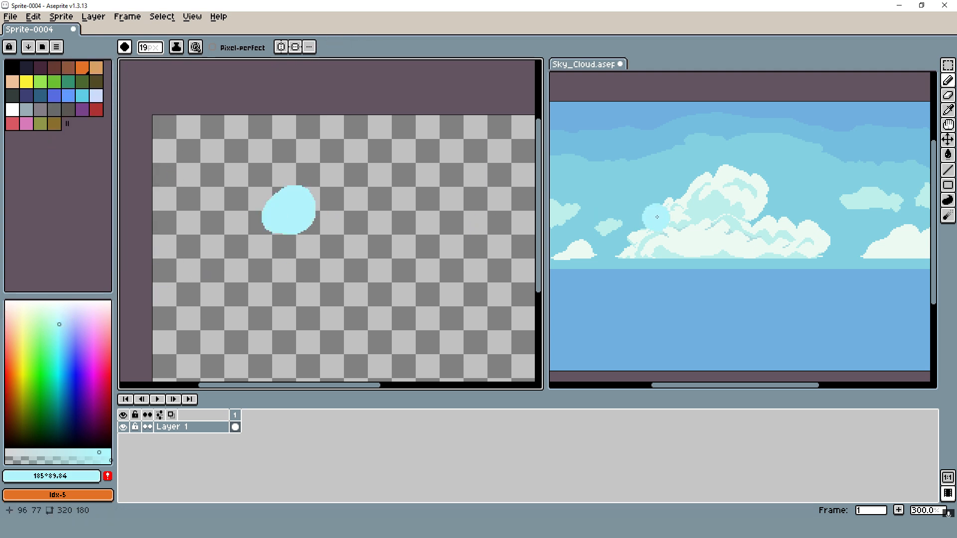
left_click(755, 309)
key("ctrl+z")
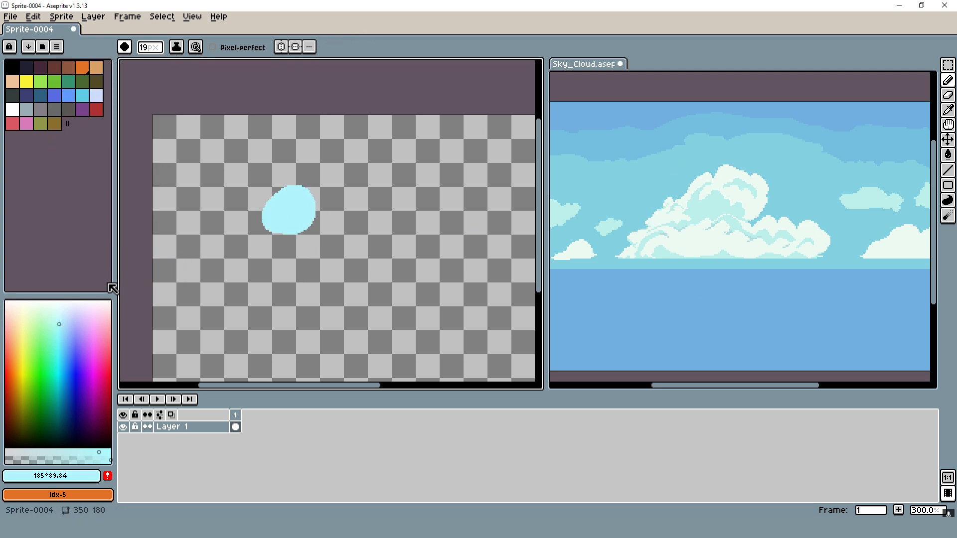
Paint three overlapping dabs diagonally down from the cyan one, darkening from light blue through HSL 215°, 90, 75 to 232°, 90, 72.
left_click(71, 355)
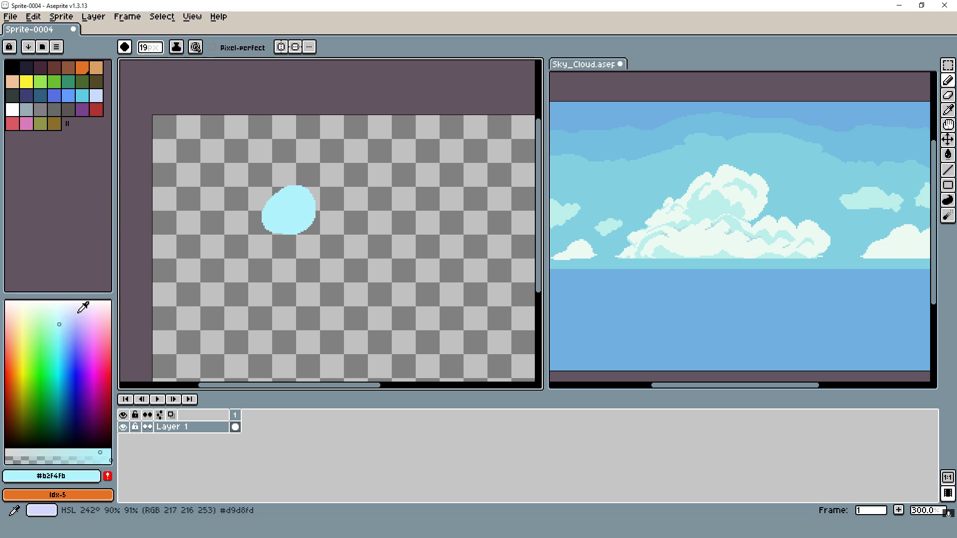
left_click(68, 337)
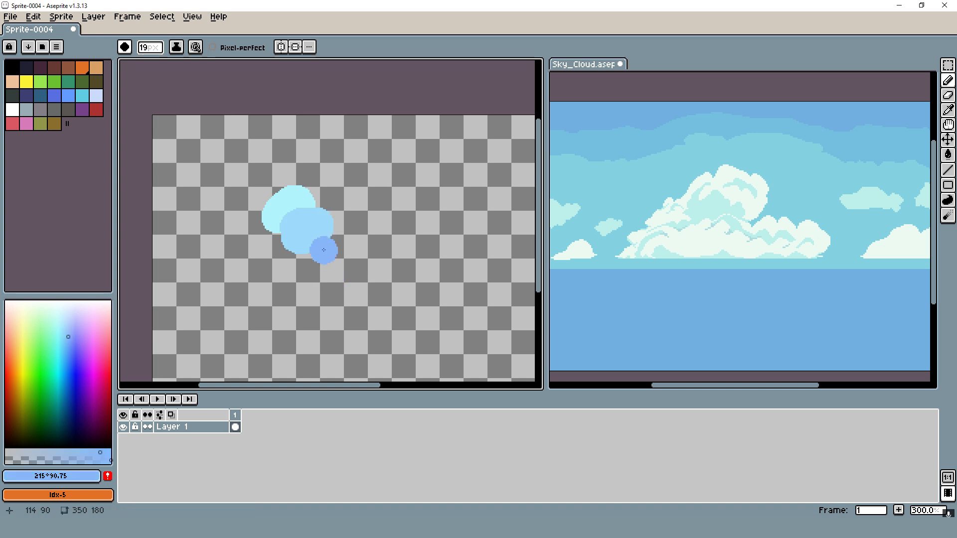
left_click_drag(317, 249, 359, 264)
left_click(73, 342)
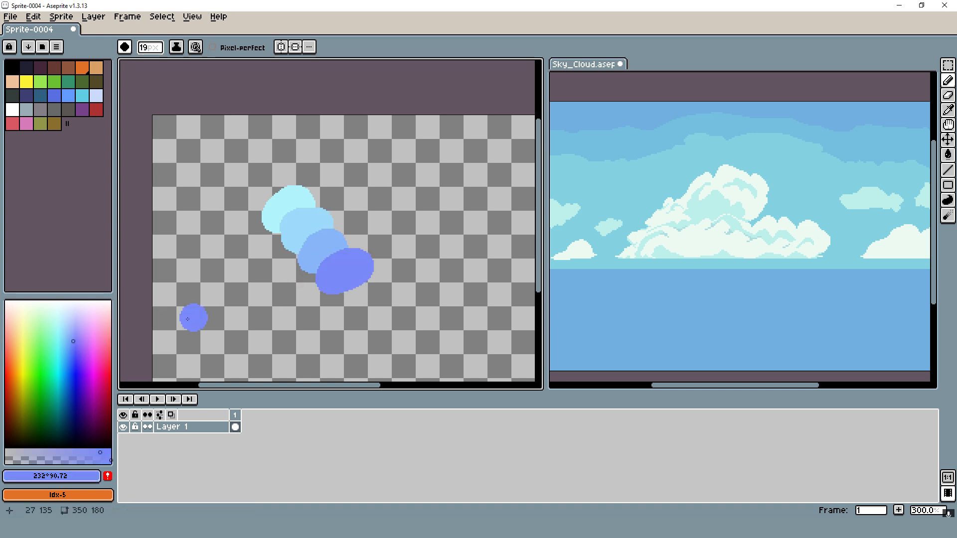
left_click(76, 355)
left_click_drag(341, 302, 371, 291)
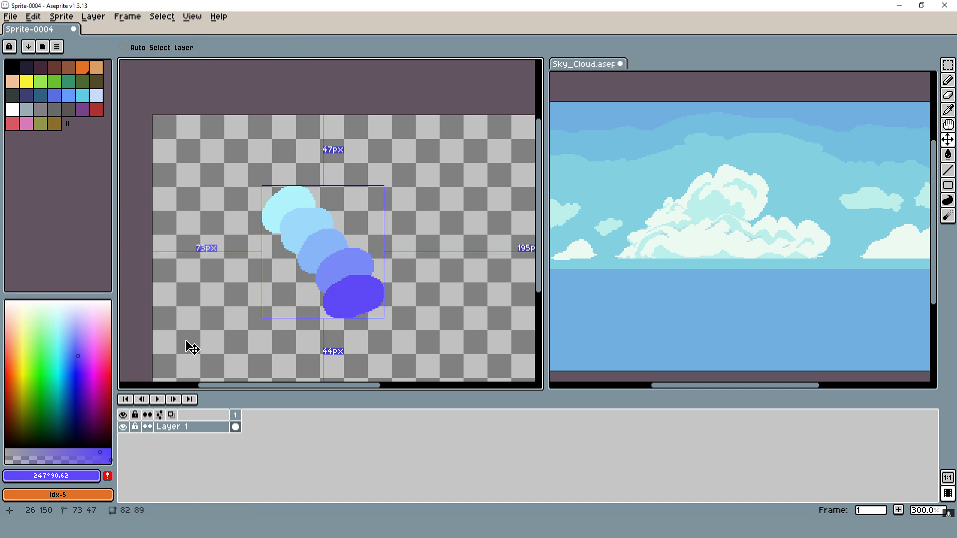
key("ctrl+z")
Add a deep blue dab in HSL 232°, 90, 61 overlapping the lower end of the diagonal color ramp.
left_click(75, 361)
left_click(73, 357)
left_click_drag(366, 267, 376, 273)
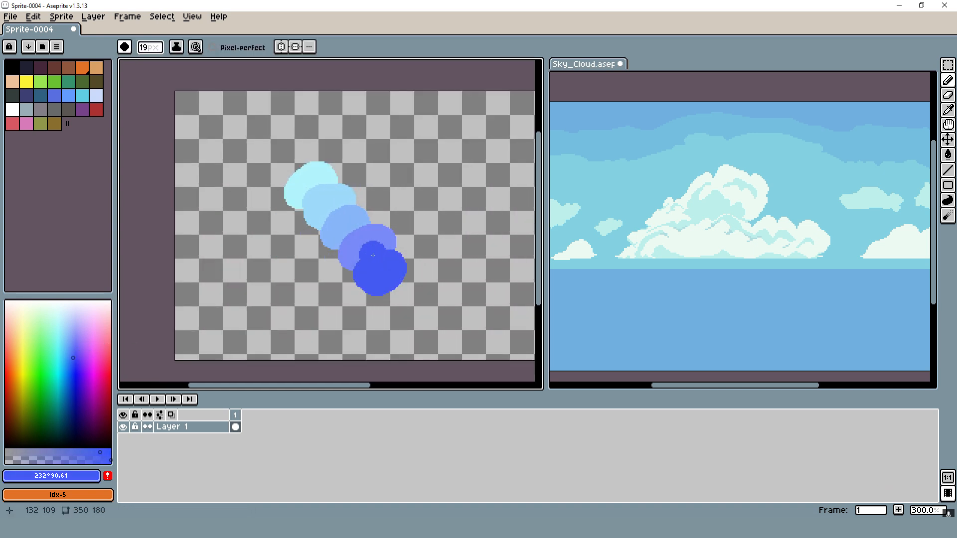
scroll(677, 215, "down", 5)
scroll(677, 215, "up", 2)
scroll(336, 214, "up", 2)
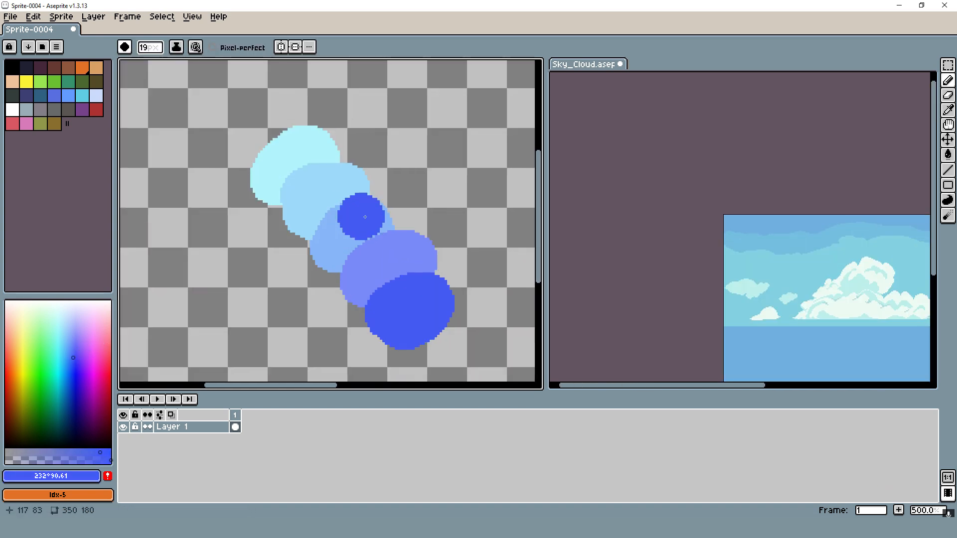
left_click_drag(361, 216, 283, 193)
scroll(373, 227, "down", 2)
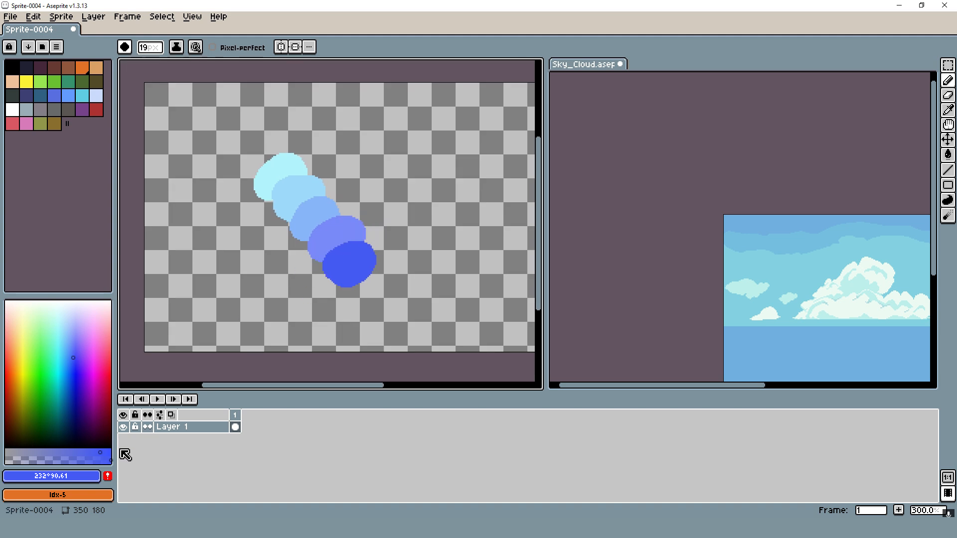
left_click(74, 451)
mouse_move(74, 452)
left_mouse_down()
mouse_move(25, 450)
mouse_move(81, 452)
left_mouse_up()
left_click(378, 269)
key("ctrl+z")
Refill the five dabs with softer blues at 80% saturation using the Paint Bucket, ending with HSL 208°, 80, 61 on the lowest one.
key("g")
left_click(274, 165, "alt")
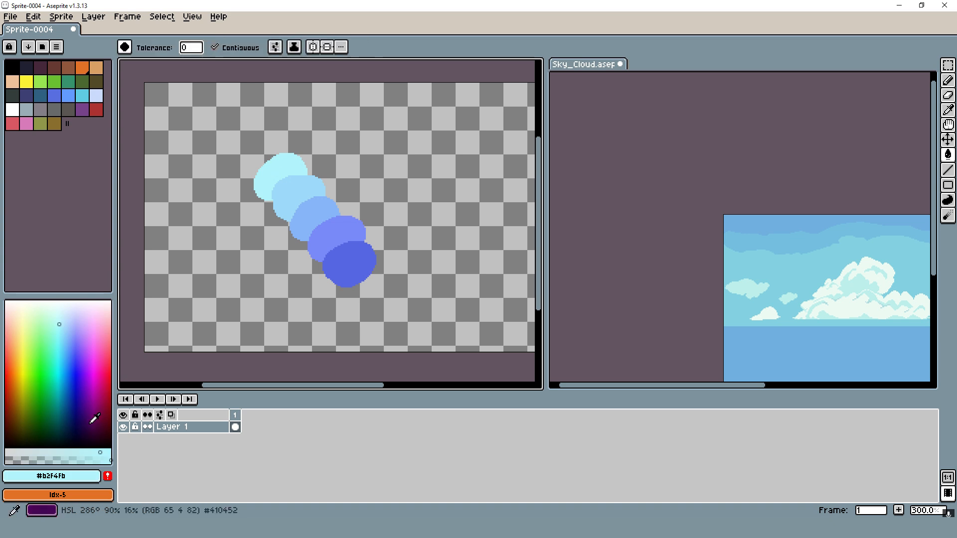
left_click_drag(91, 449, 90, 449)
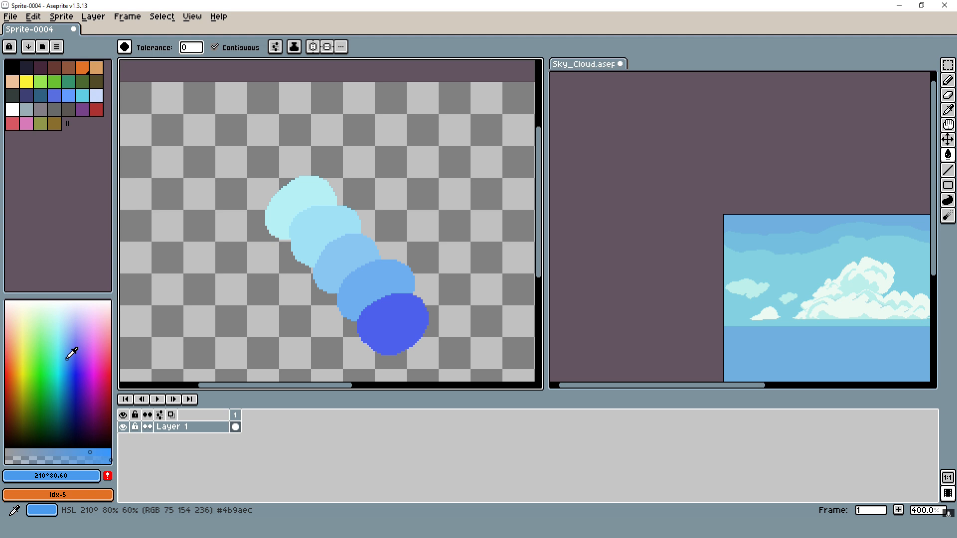
left_click(66, 357)
left_click(393, 324)
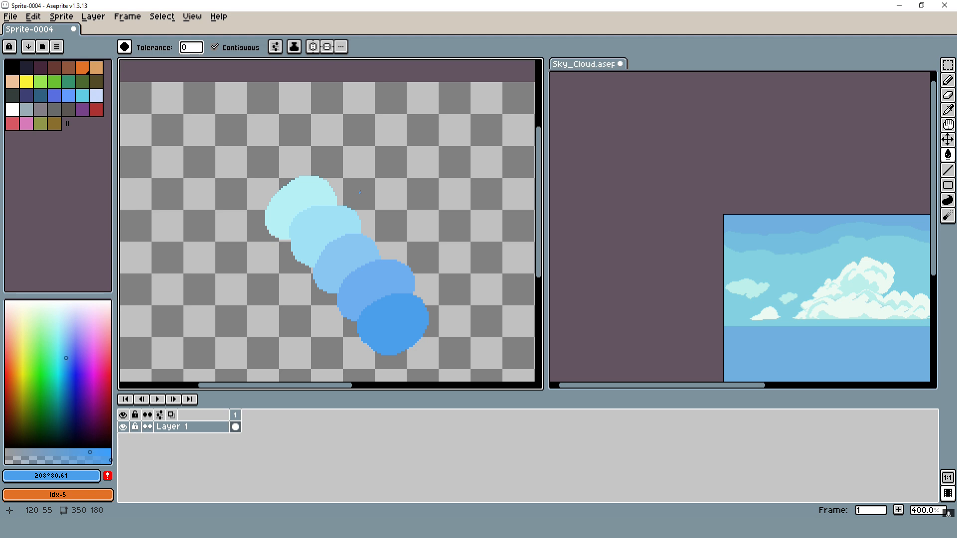
Extend the ramp with two paler cyan dabs at its upper end and a darker HSL 212°, 80, 56 dab at its lower end.
left_click(294, 189, "alt")
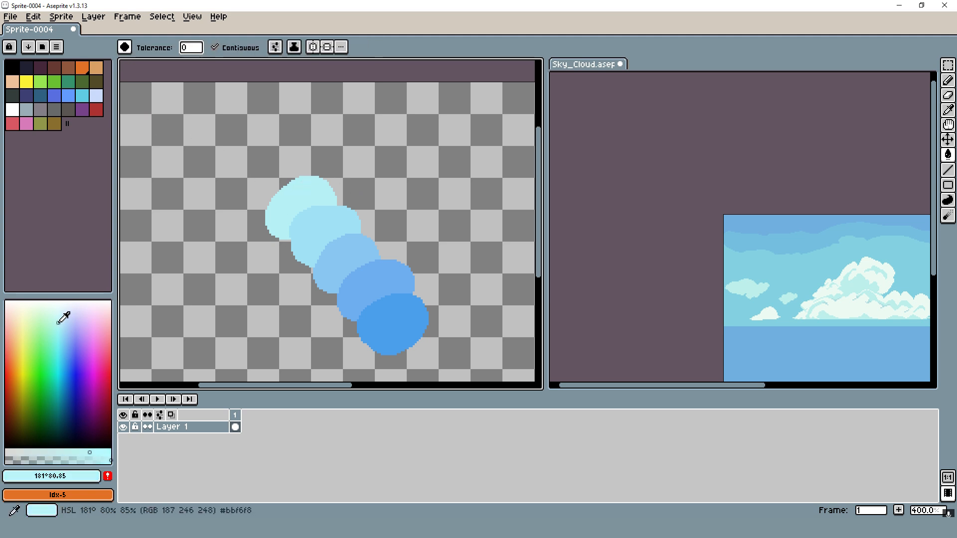
left_click(58, 316)
key("b")
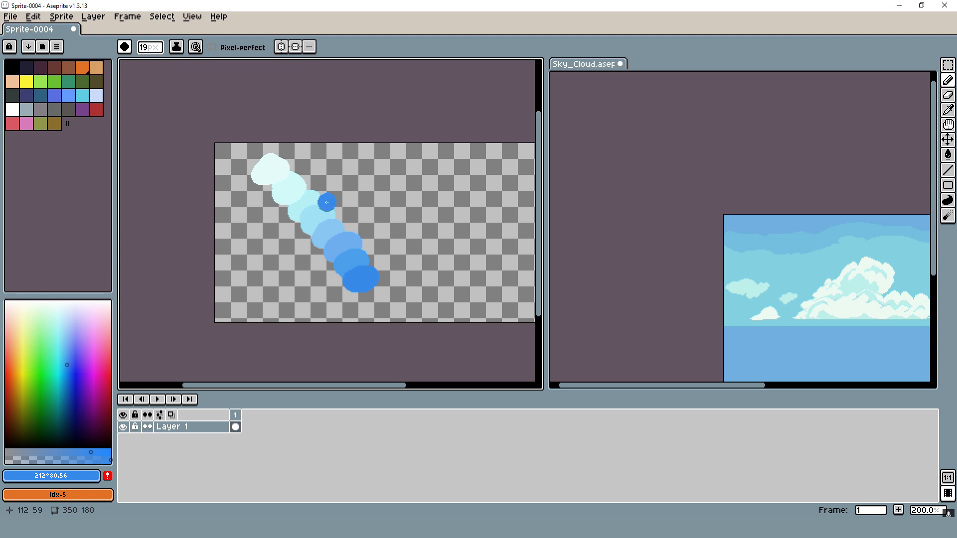
scroll(327, 203, "up", 1)
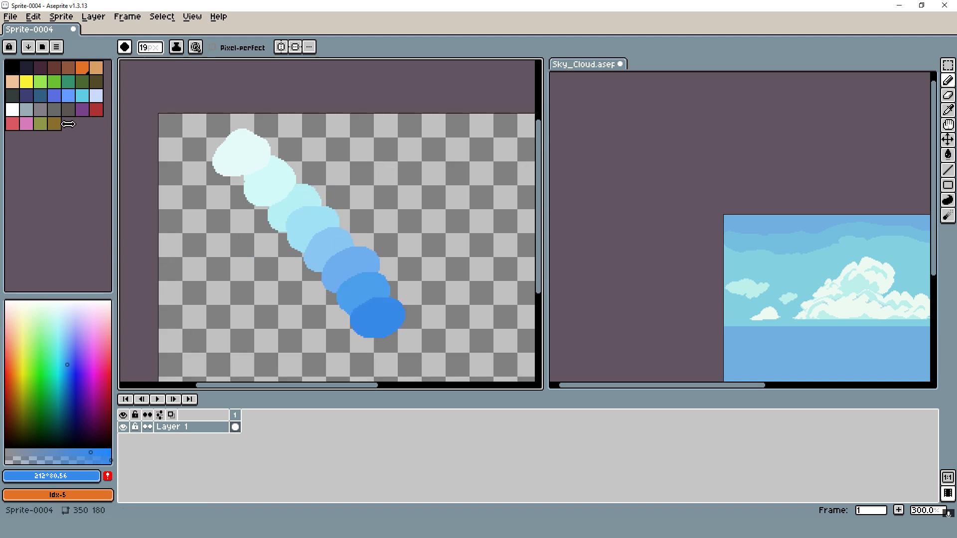
Shrink the palette to a single black entry and add the ramp's four darkest blues, sampled from the painted dabs.
left_click_drag(66, 123, 25, 67)
left_click(381, 316, "alt")
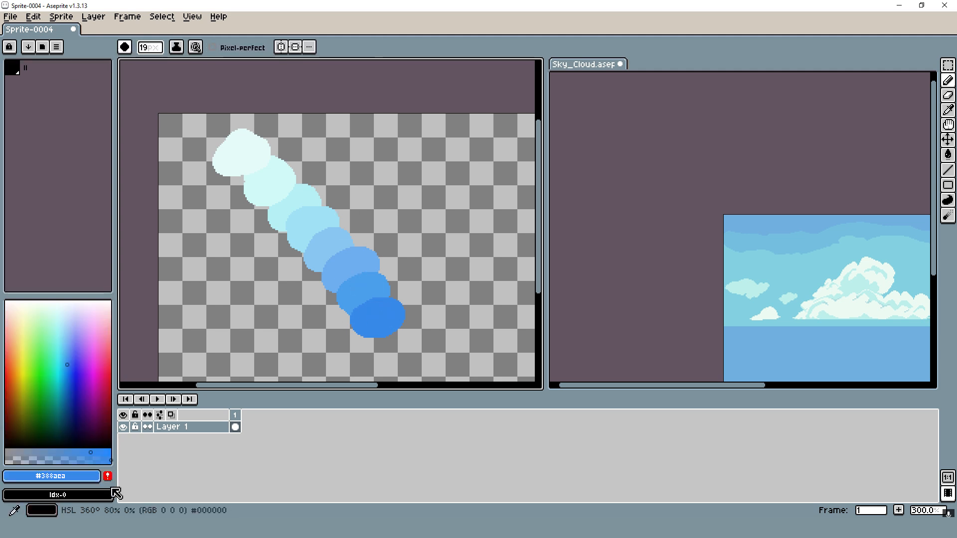
left_click(375, 265, "alt")
left_click(371, 271, "alt")
left_click(108, 477)
left_click(337, 244, "alt")
left_click(108, 476)
Add the ramp's four palest colors #a0e2f5, #b6f1f7, #d2faf9 and #e5fcfa to the palette and delete its black entry.
left_click(304, 226, "alt")
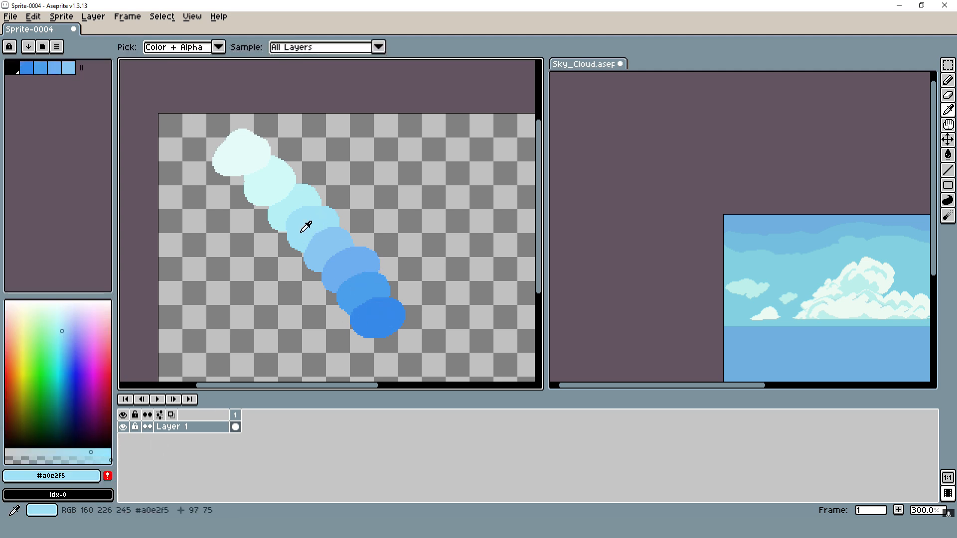
left_click(108, 476)
left_click(301, 194, "alt")
left_click(108, 476)
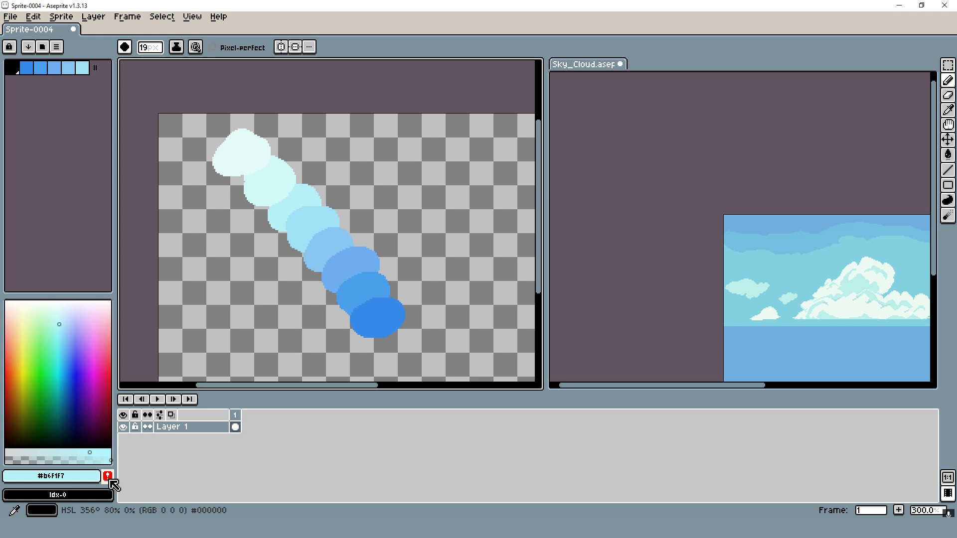
left_click(279, 174, "alt")
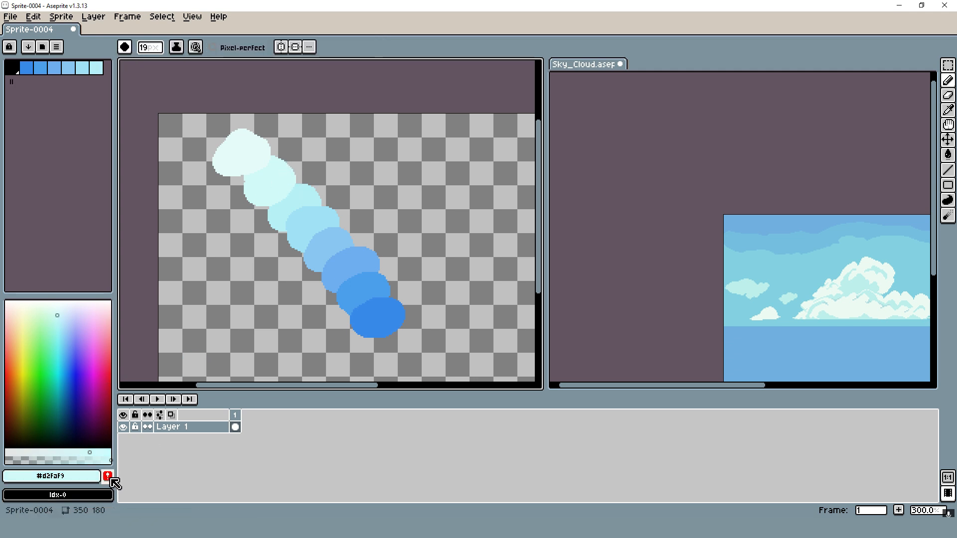
left_click(108, 476)
left_click(250, 141, "alt")
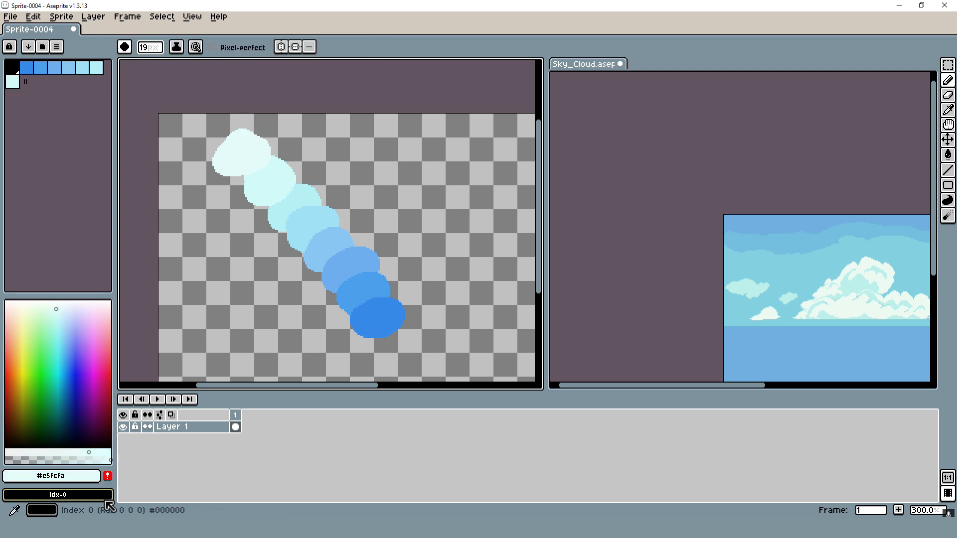
left_click(107, 476)
left_click(16, 73)
key("Delete")
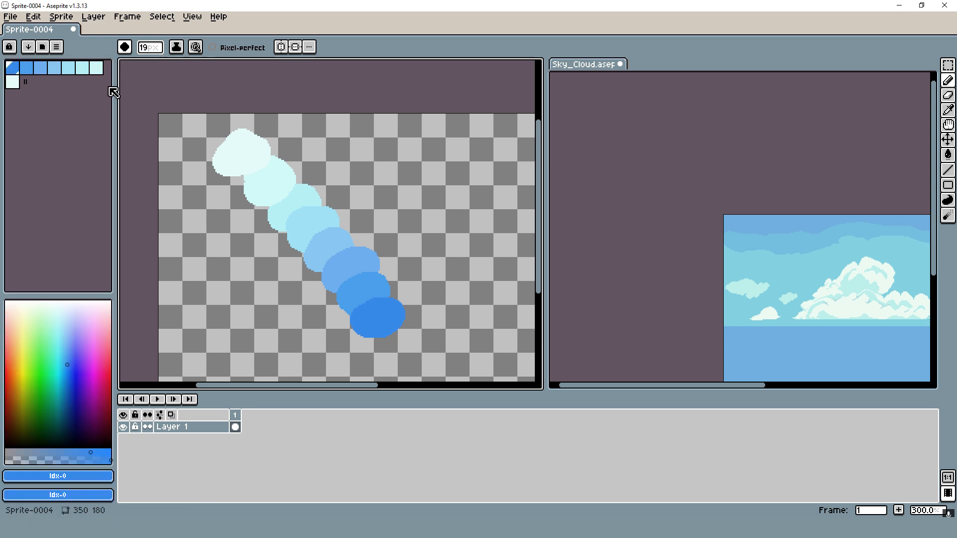
Clear the painted color ramp from the canvas and widen the new sprite's view beside the reference.
scroll(295, 152, "down", 2)
left_click(948, 65)
key("Delete")
scroll(389, 154, "up", 2)
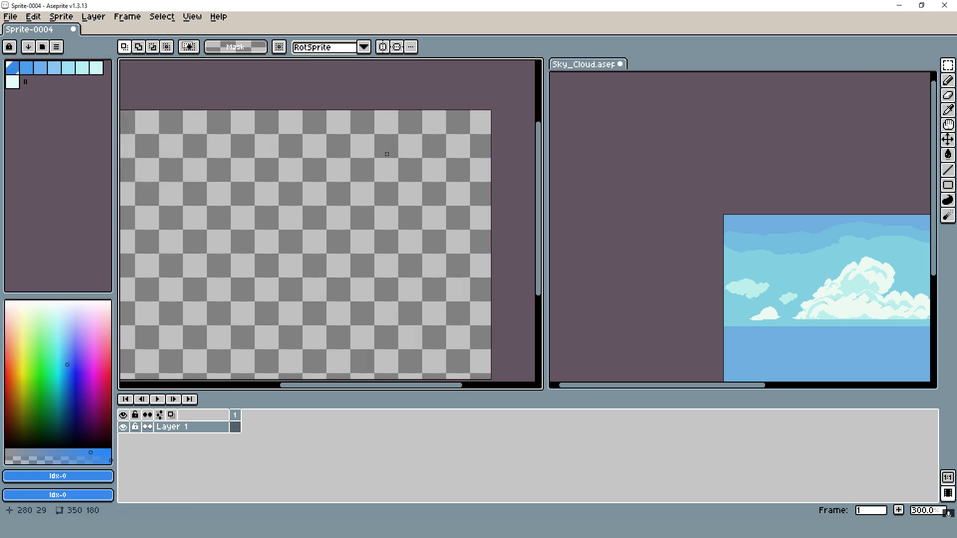
scroll(386, 154, "down", 1)
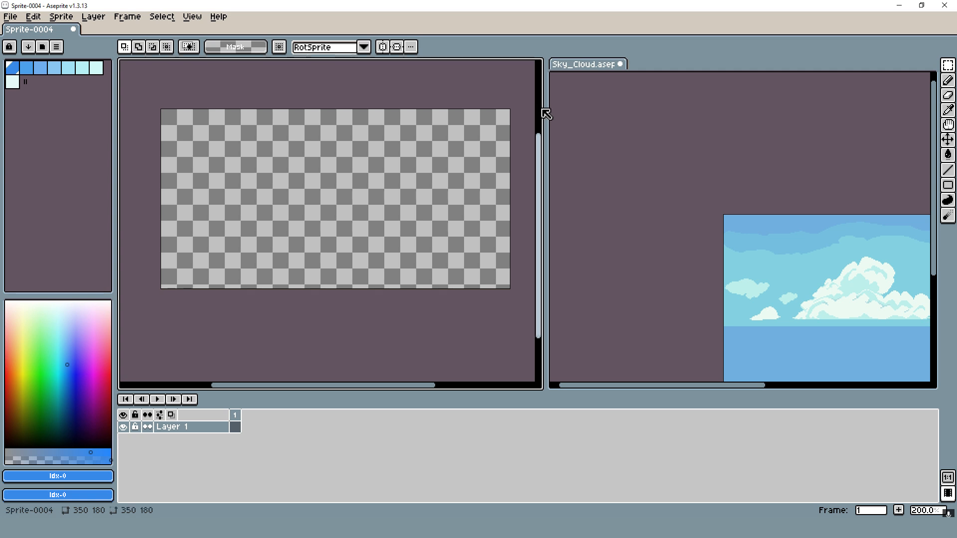
left_click_drag(545, 112, 661, 113)
scroll(364, 190, "up", 1)
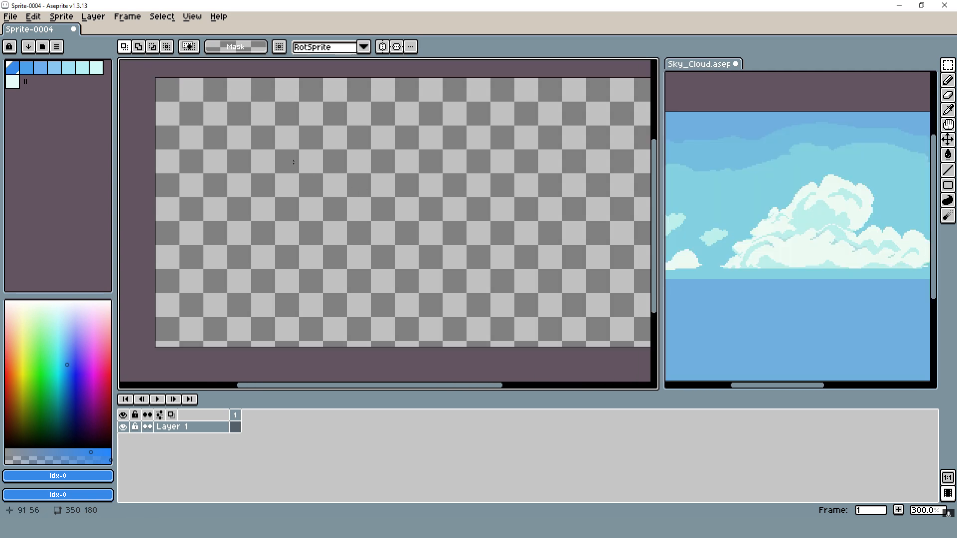
key("[")
key("b")
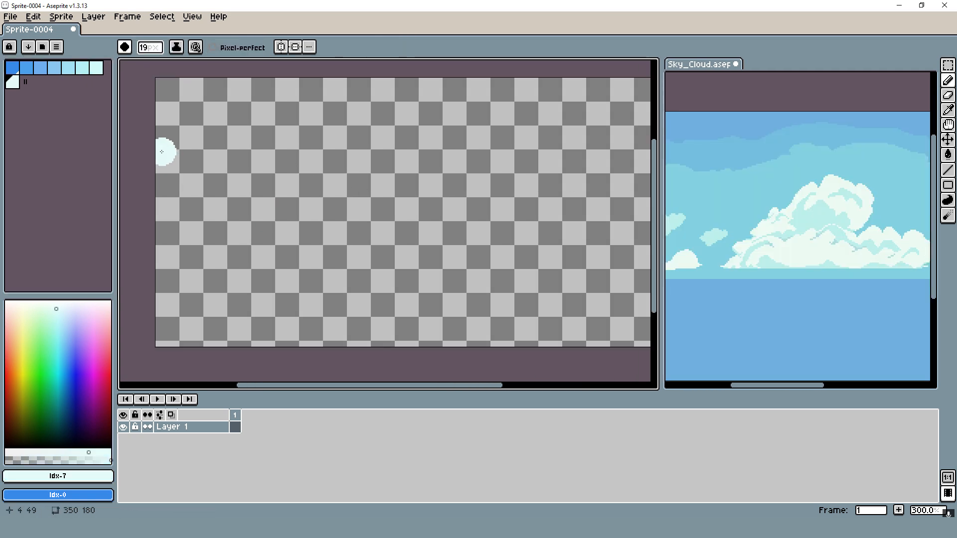
left_click(69, 68)
key("g")
left_click(379, 215)
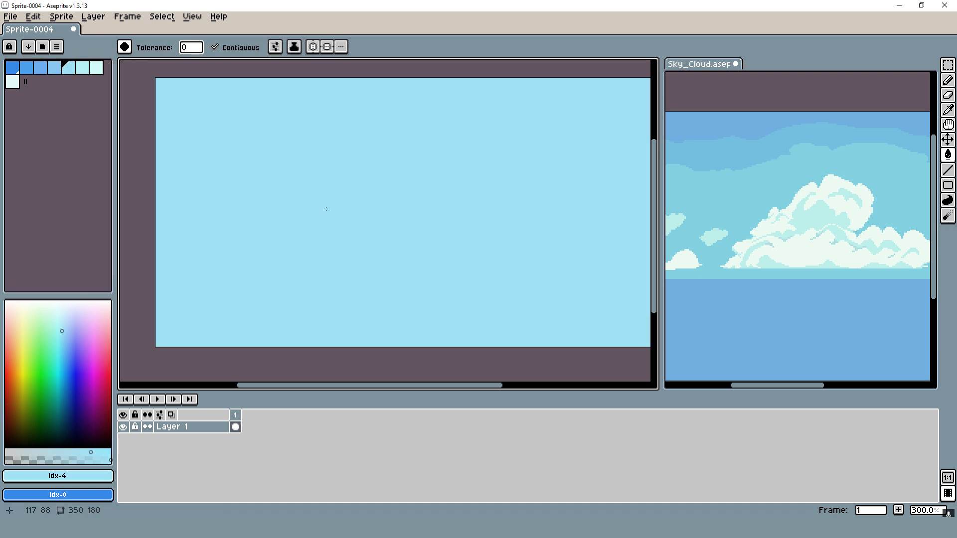
key("ctrl+z")
Fill the whole canvas with the light cyan palette color at index 4 and rename the layer as fond.
left_click(54, 67)
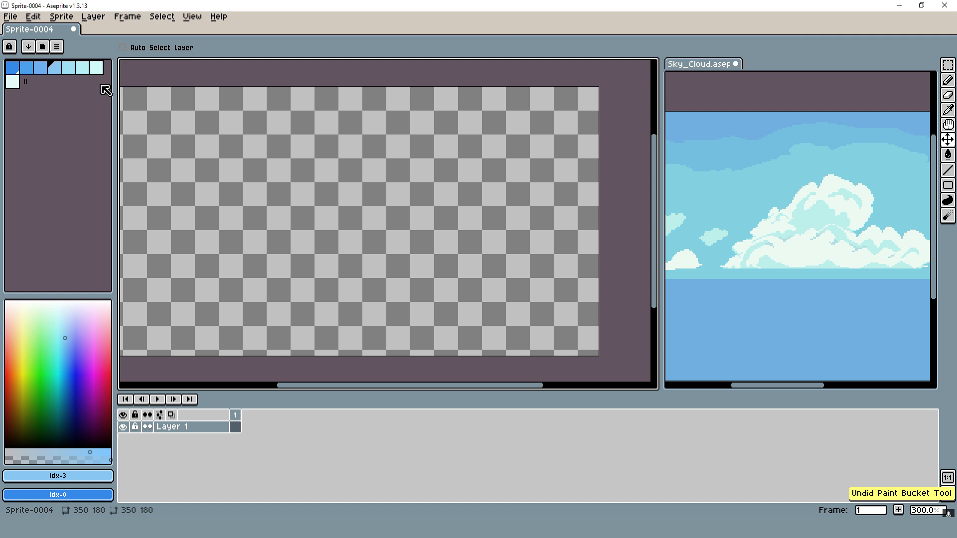
left_click(68, 67)
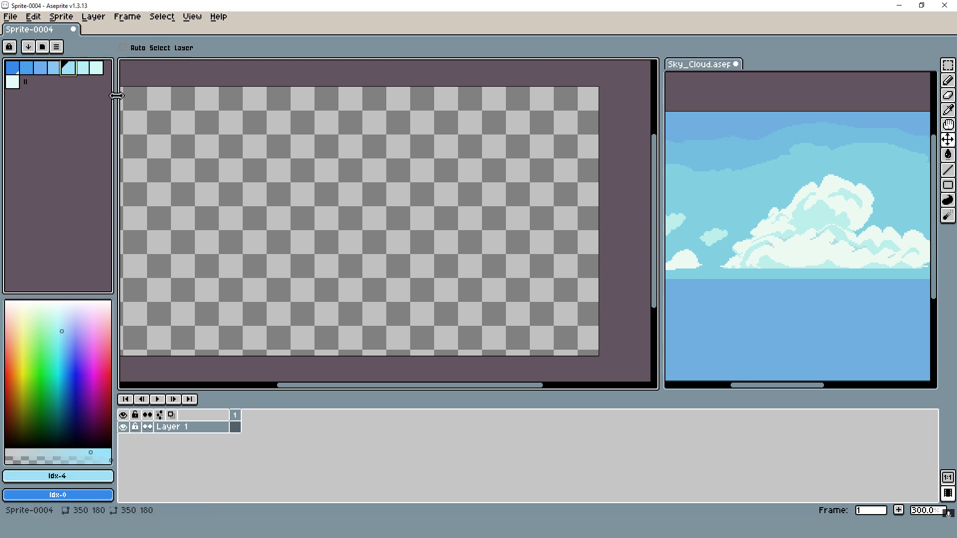
left_click_drag(346, 189, 367, 222)
left_click(367, 222)
scroll(352, 214, "down", 1)
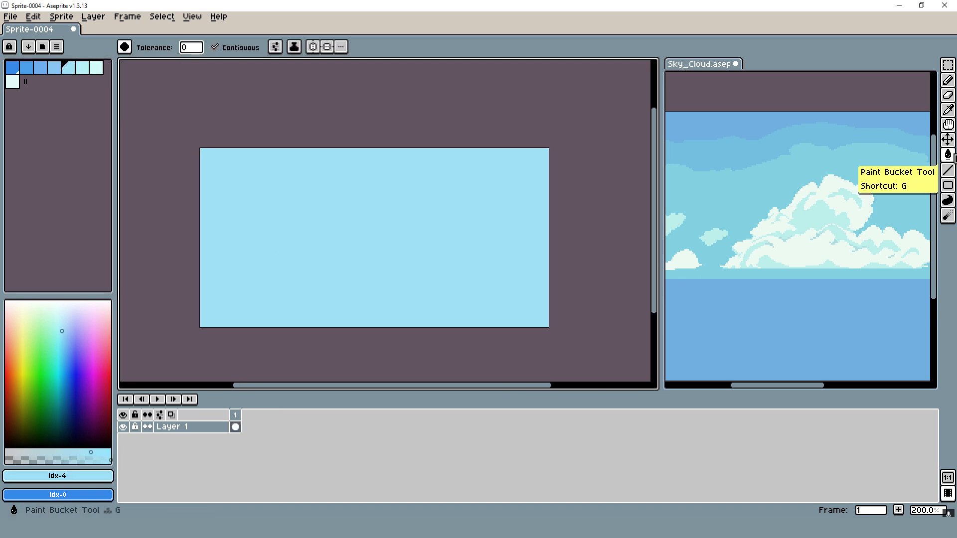
scroll(387, 250, "up", 1)
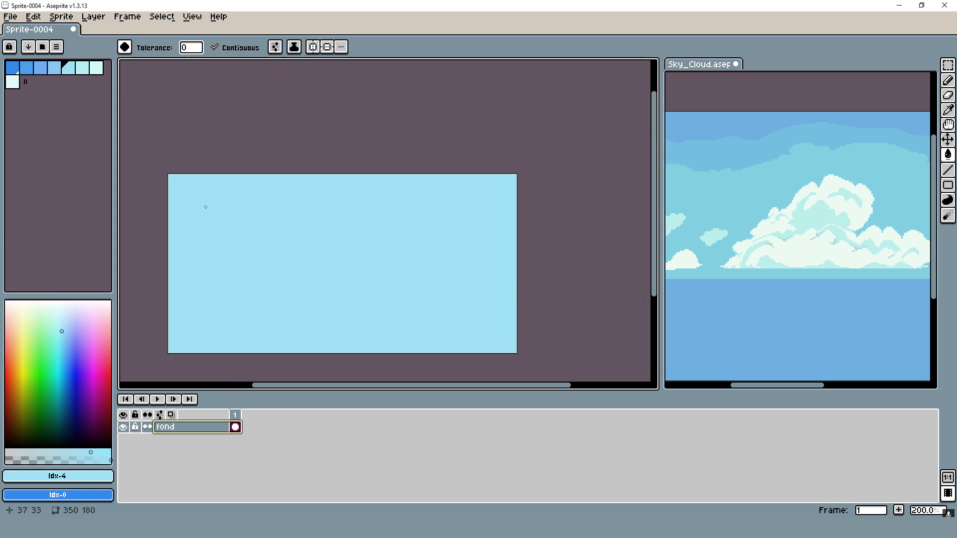
Create a new layer above fond and name it nuages.
key("shift+n")
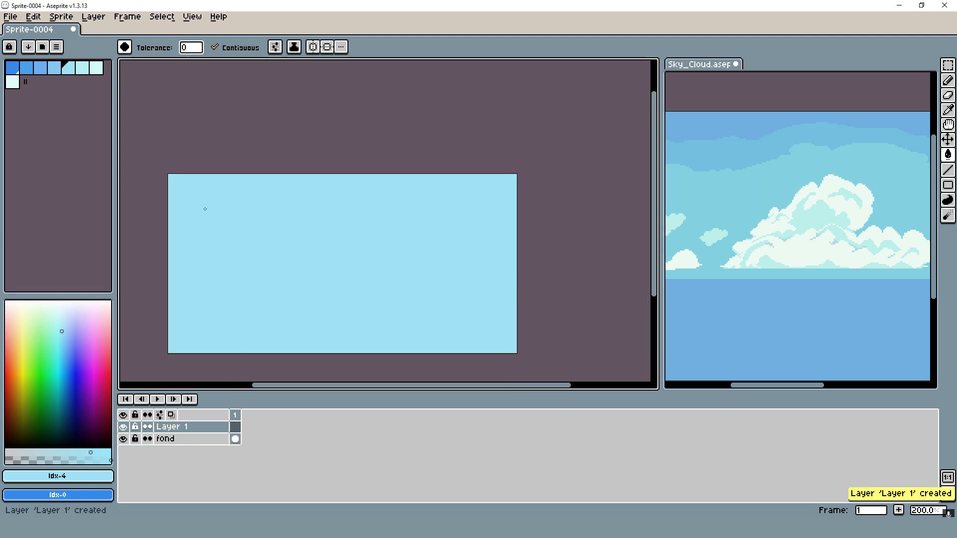
double_click(175, 432)
type("nuages")
key("Return")
scroll(292, 292, "up", 1)
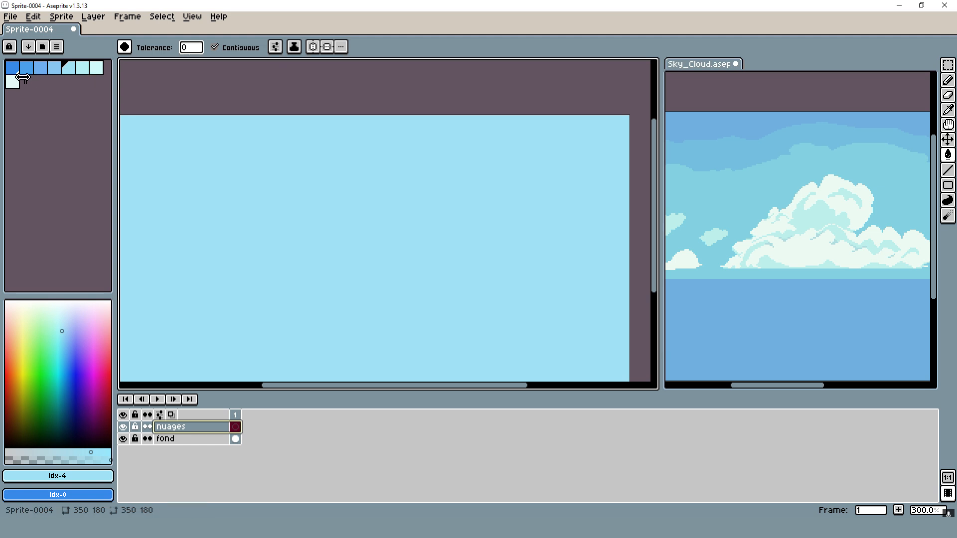
Set up the Pencil with the near-white palette color at index 7 and a 5 px brush.
left_click(12, 82)
key("b")
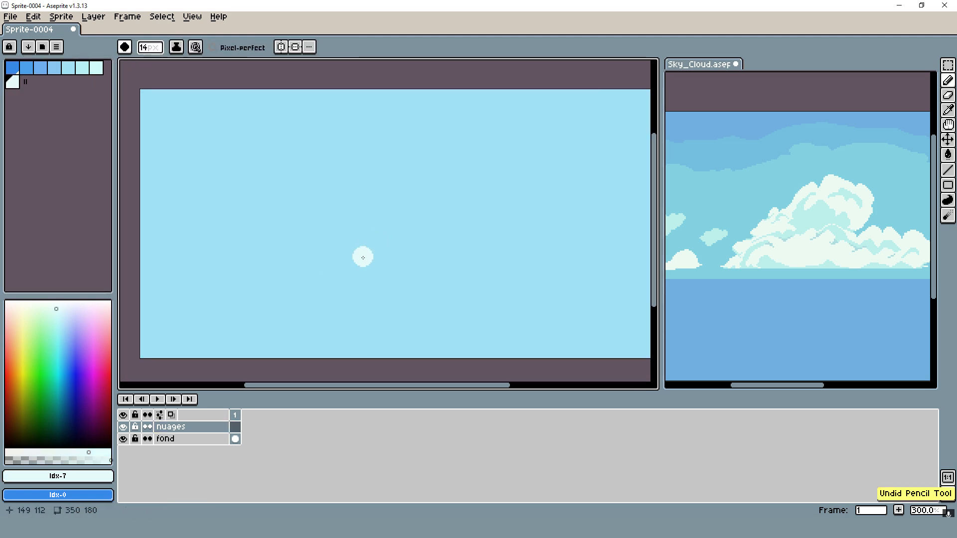
scroll(336, 251, "up", 1)
scroll(335, 252, "up", 1)
scroll(339, 249, "down", 1)
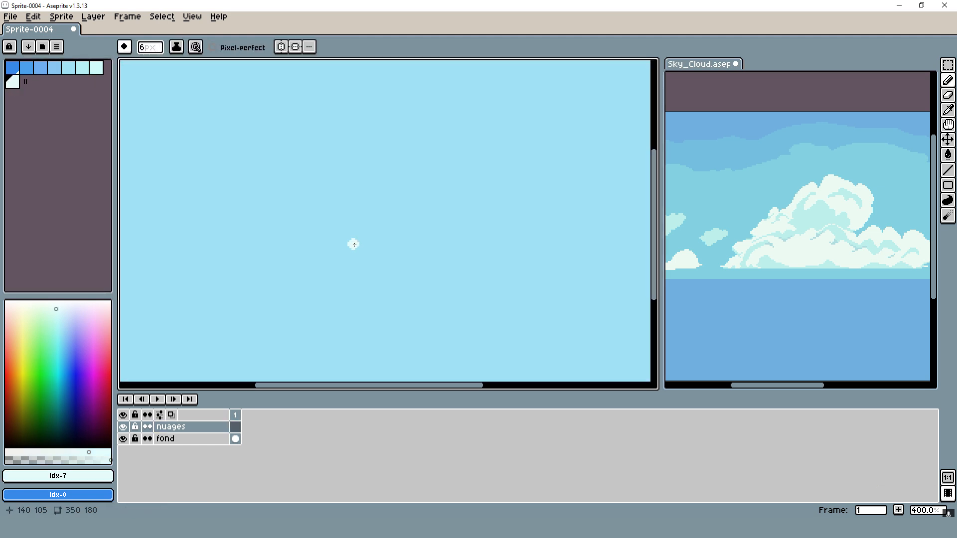
scroll(353, 242, "up", 1)
key("minus")
key("minus")
scroll(343, 241, "down", 1)
left_click(155, 50)
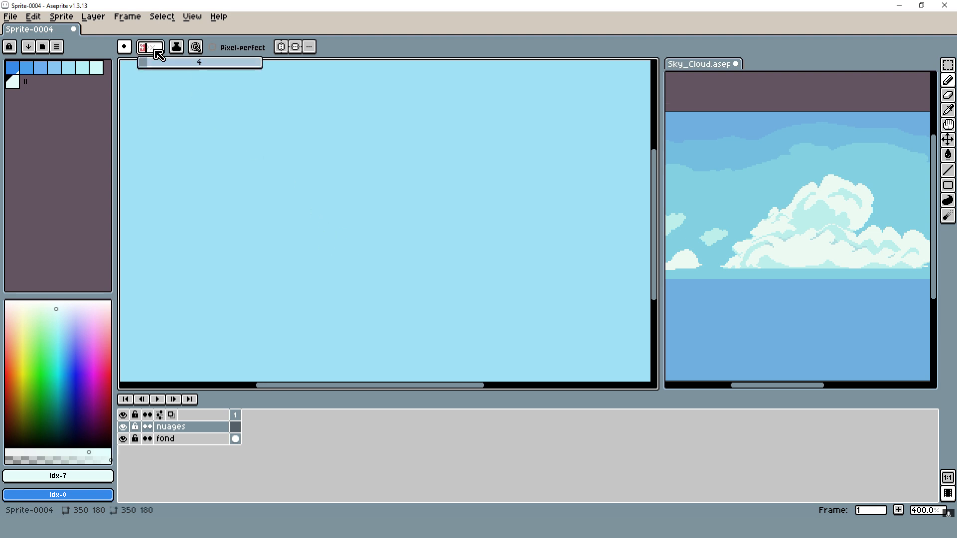
type("5")
scroll(339, 249, "down", 2)
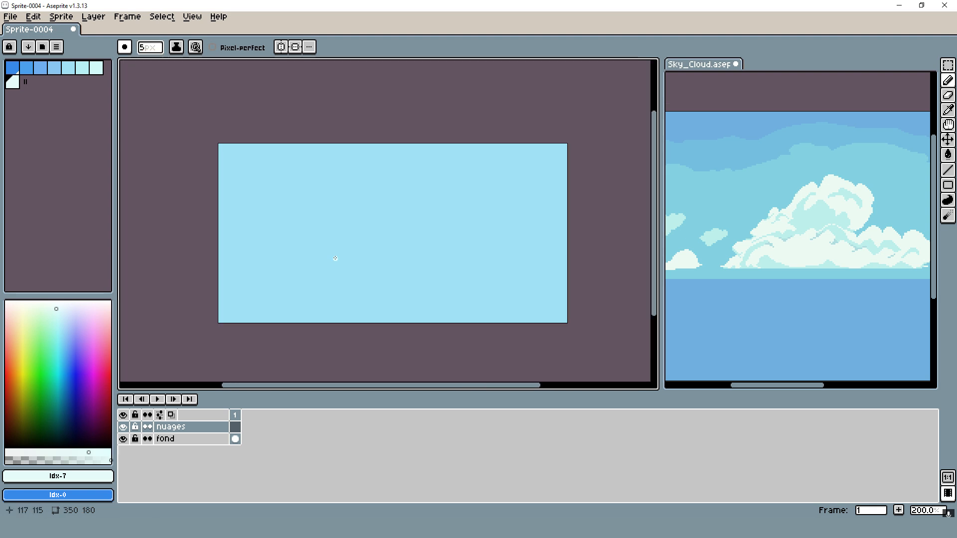
scroll(335, 253, "up", 2)
mouse_move(279, 258)
left_mouse_down()
mouse_move(436, 271)
mouse_move(277, 259)
mouse_move(389, 259)
mouse_move(474, 218)
mouse_move(538, 252)
mouse_move(538, 263)
mouse_move(604, 259)
left_mouse_up()
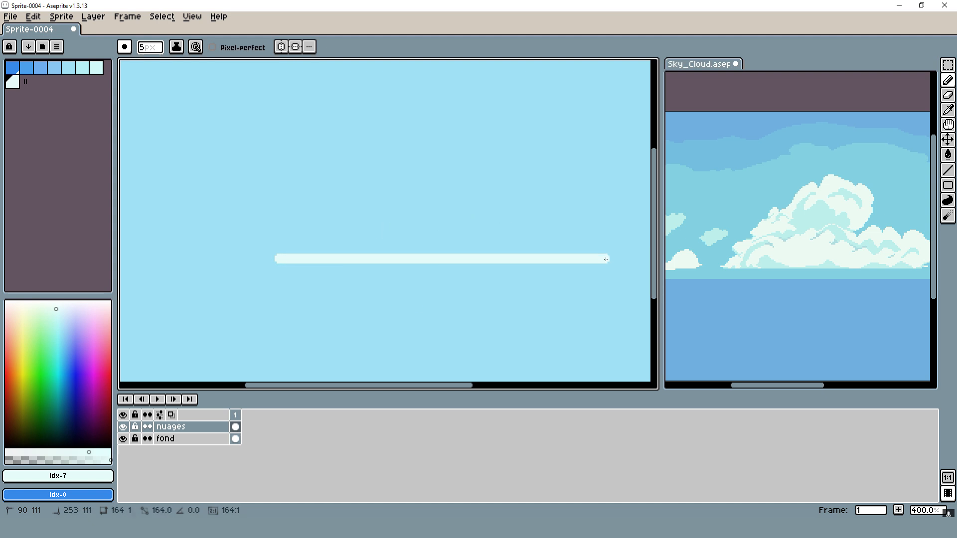
scroll(451, 233, "down", 1)
key("ctrl+z")
Draw a straight horizontal near-white line on the nuages layer as the cloud's base, left of the canvas's lower middle.
left_click(412, 273, "shift")
scroll(398, 273, "up", 1)
left_click_drag(305, 283, 584, 240)
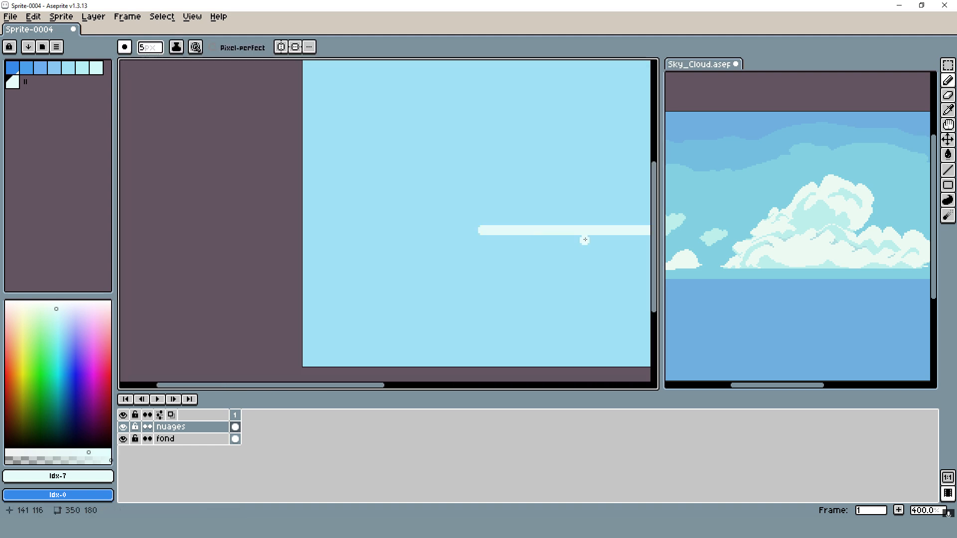
Outline a puffy, bumpy-topped cloud above the baseline, following the reference cloud, and fill its interior with near-white.
scroll(514, 219, "down", 1)
left_click_drag(511, 226, 364, 259)
scroll(350, 260, "up", 3)
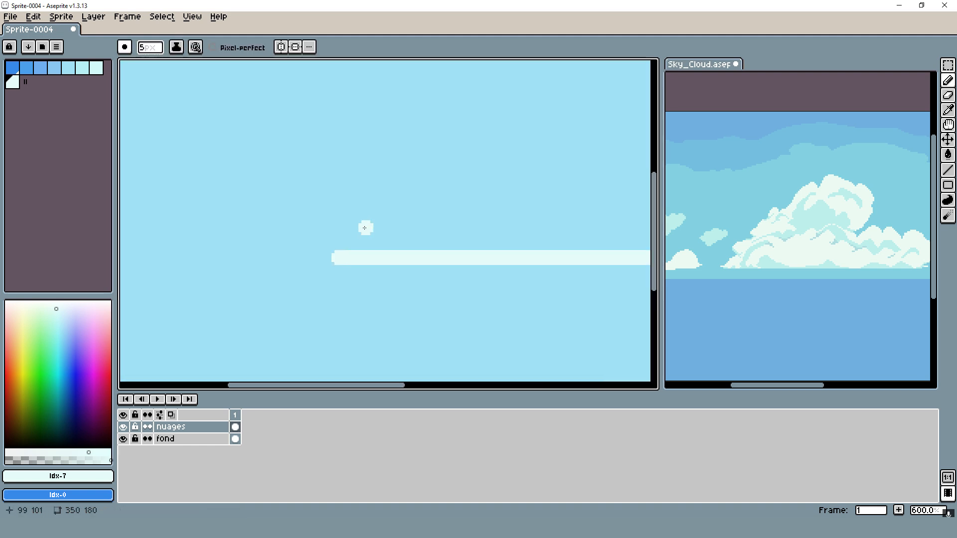
left_click_drag(352, 159, 319, 180)
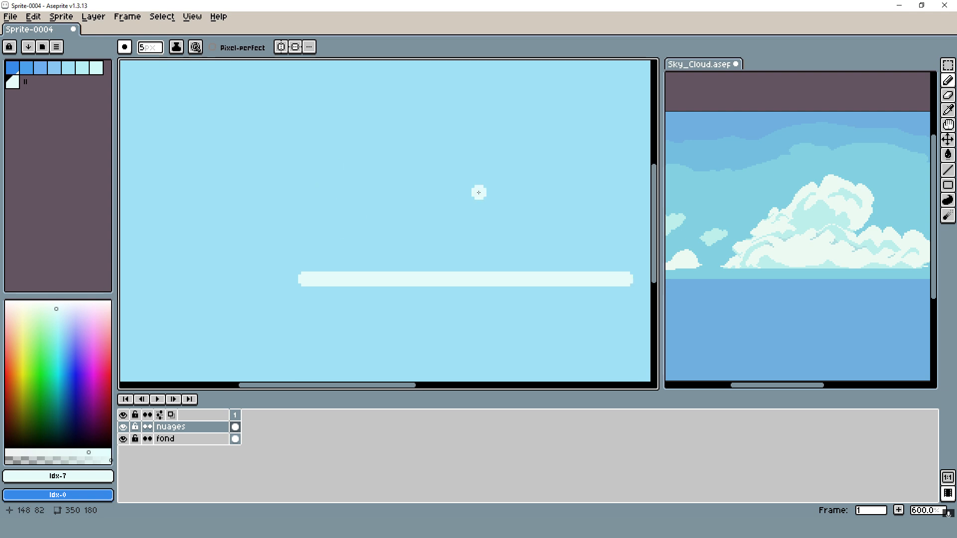
left_click_drag(793, 217, 761, 220)
left_click_drag(431, 244, 356, 255)
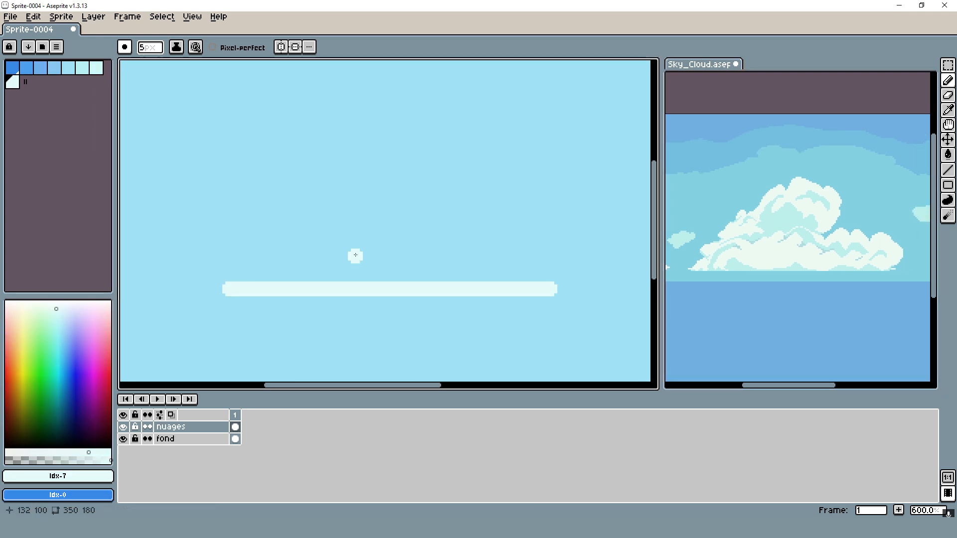
mouse_move(224, 285)
left_mouse_down()
mouse_move(249, 195)
mouse_move(264, 186)
mouse_move(293, 219)
mouse_move(312, 197)
mouse_move(312, 159)
mouse_move(337, 157)
mouse_move(356, 128)
mouse_move(401, 127)
mouse_move(424, 184)
mouse_move(456, 212)
mouse_move(498, 172)
mouse_move(544, 274)
left_mouse_up()
key("plus")
key("plus")
key("g")
left_click(474, 254)
scroll(348, 214, "down", 4)
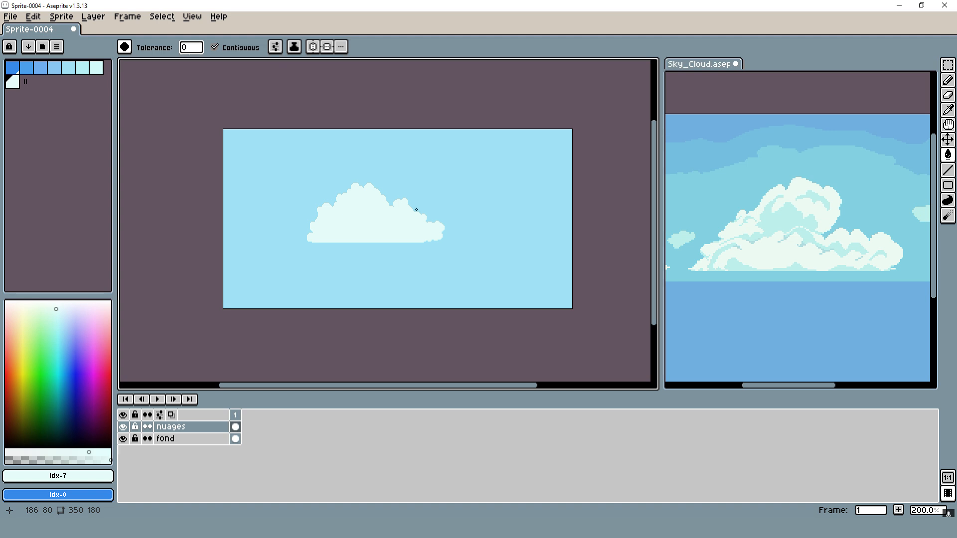
Examine the filled cloud's outline up close, from its peaks down to the lower-left corner.
scroll(416, 210, "up", 7)
scroll(540, 219, "down", 4)
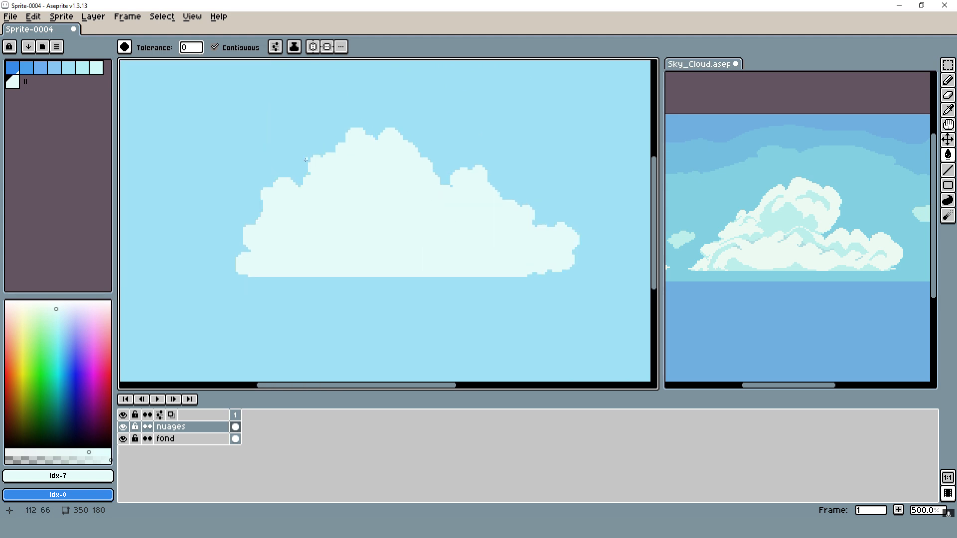
left_click_drag(292, 190, 347, 206)
scroll(261, 183, "up", 1)
left_click_drag(379, 171, 489, 162)
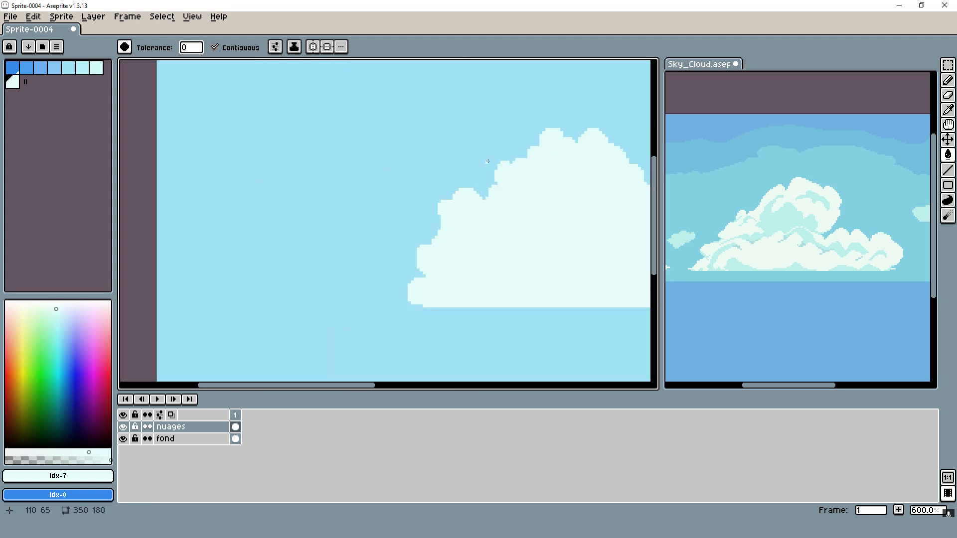
left_click_drag(602, 171, 422, 171)
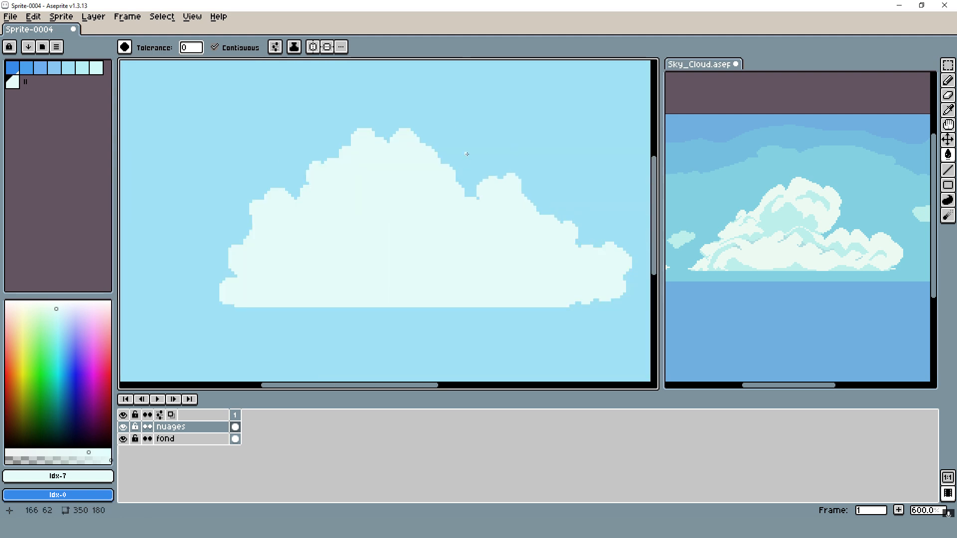
scroll(203, 316, "up", 3)
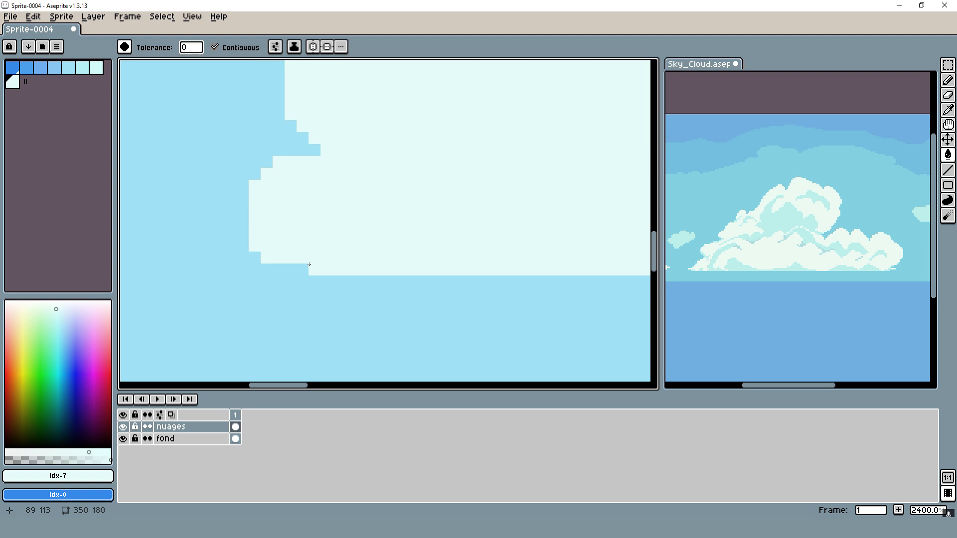
scroll(299, 267, "up", 2)
Extend the cloud's flat base outward at its lower-left corner with a straight one-pixel row, using a 1 px Pencil.
key("v")
mouse_move(277, 269)
left_mouse_down()
mouse_move(295, 265)
mouse_move(300, 241)
left_mouse_up()
key("b")
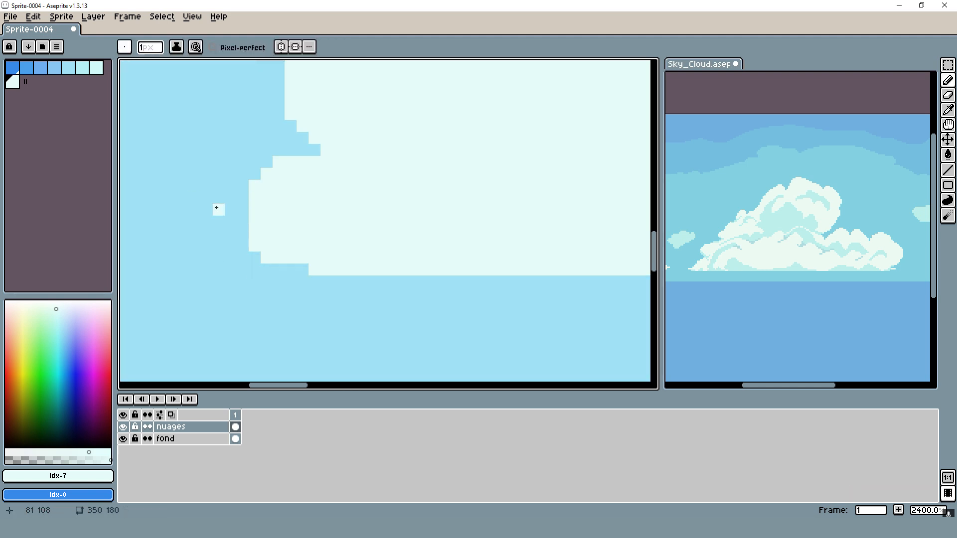
left_click(310, 265)
left_click(195, 269, "shift")
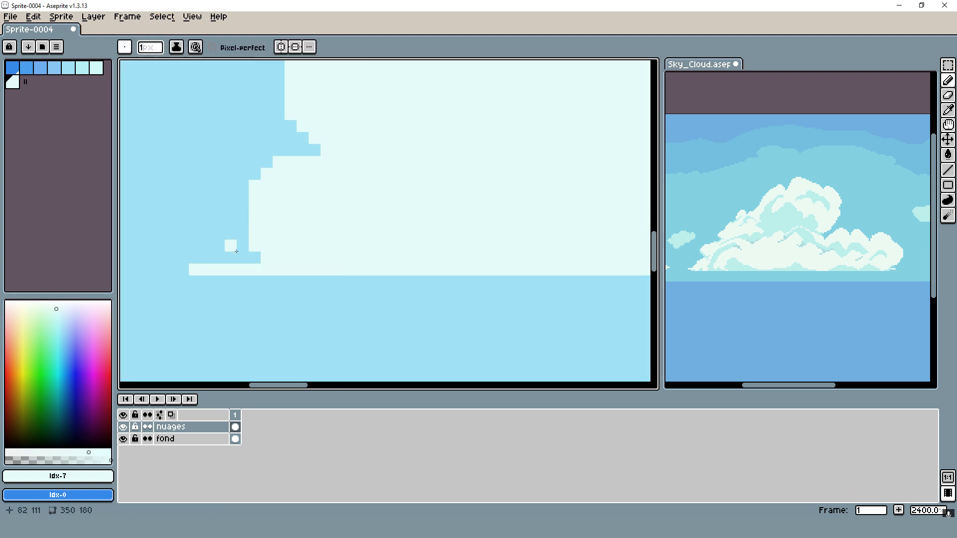
Try to build a stepped pixel slope above the extended base at the cloud's lower-left corner.
left_click(219, 234)
left_click_drag(240, 253, 212, 251)
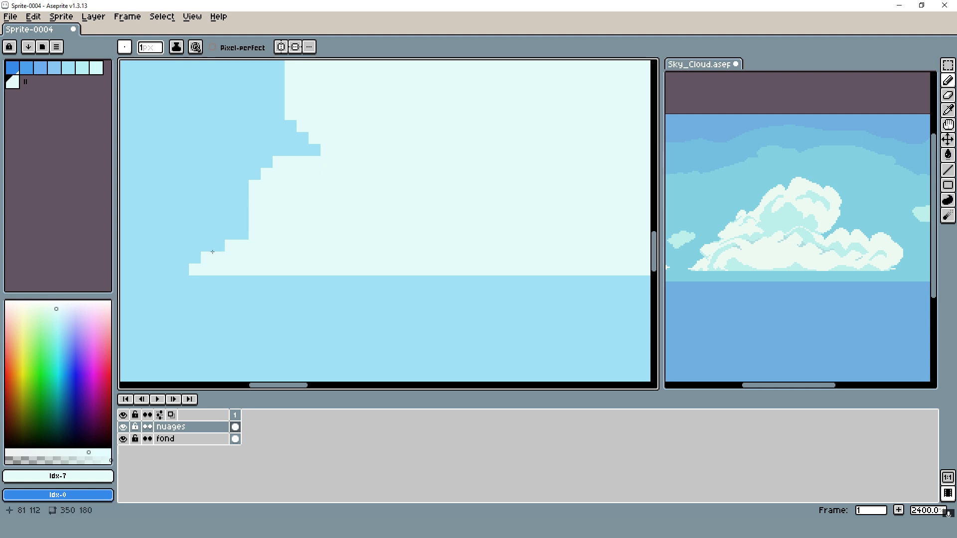
key("ctrl+z")
scroll(353, 261, "down", 1)
mouse_move(265, 235)
left_mouse_down()
mouse_move(303, 241)
mouse_move(282, 244)
left_mouse_up()
key("ctrl+z")
key("ctrl+z")
scroll(292, 245, "down", 5)
scroll(605, 246, "up", 3)
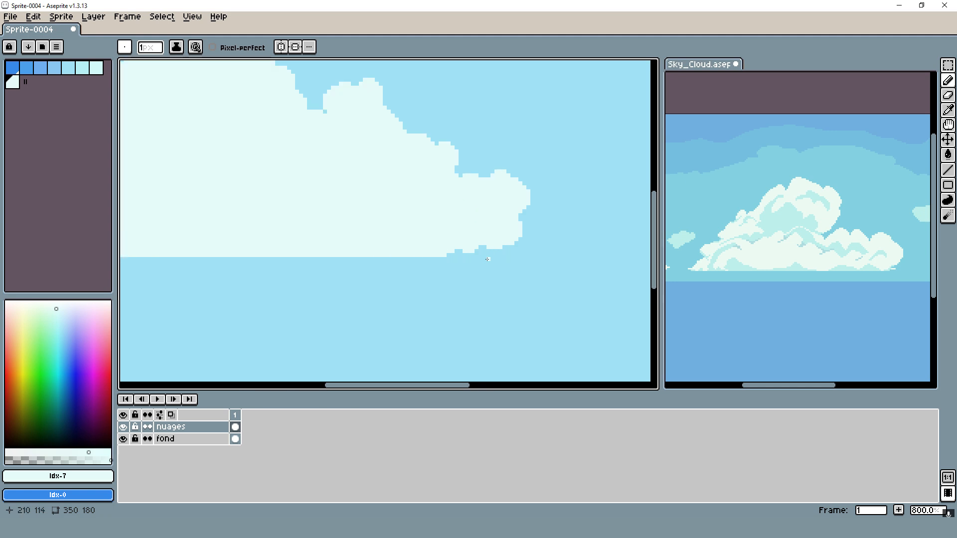
Extend the cloud's flat base outward at its lower-right corner and fill the gap under its right bump with straight pixel rows.
scroll(445, 250, "up", 1)
left_click_drag(447, 260, 546, 260)
mouse_move(453, 252)
left_mouse_down()
mouse_move(575, 252)
mouse_move(471, 246)
mouse_move(515, 254)
left_mouse_up()
scroll(541, 254, "down", 5)
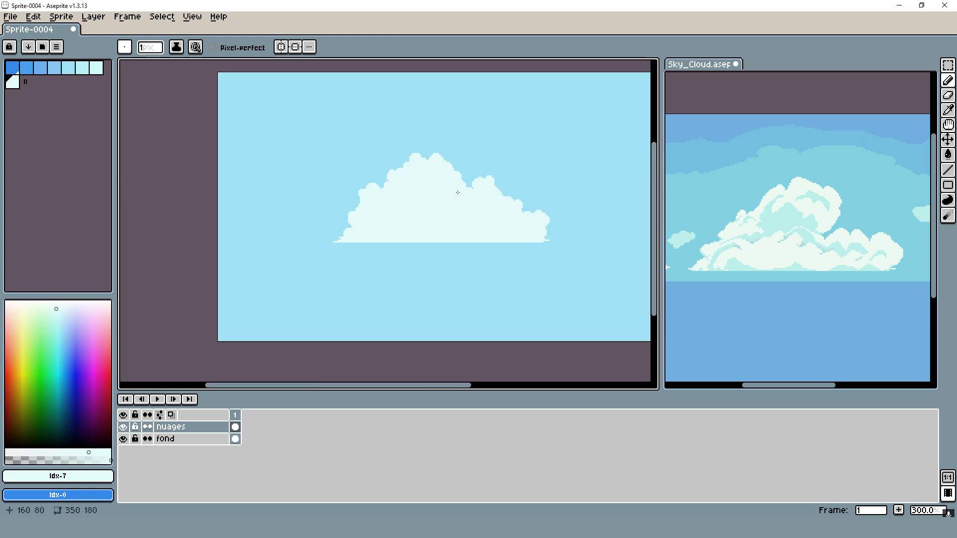
scroll(458, 192, "up", 5)
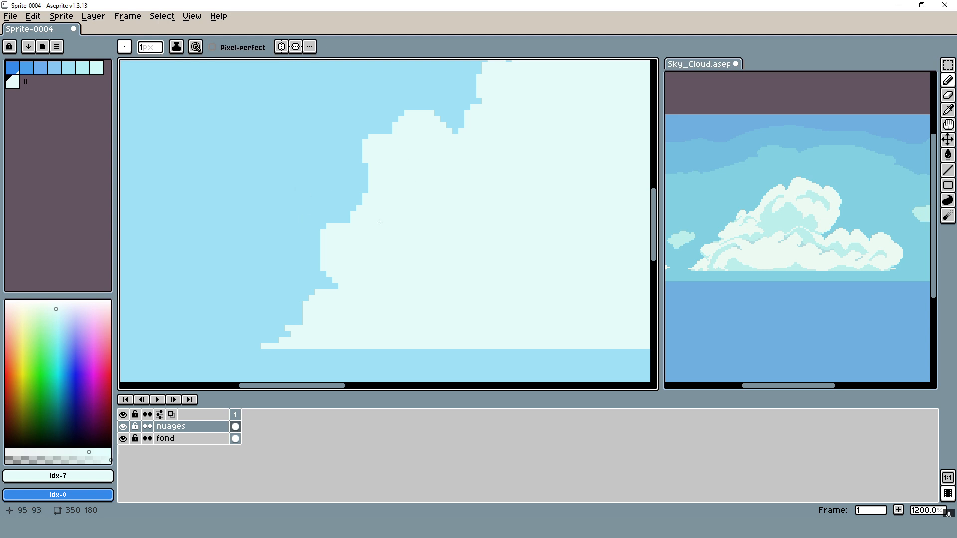
scroll(380, 222, "down", 5)
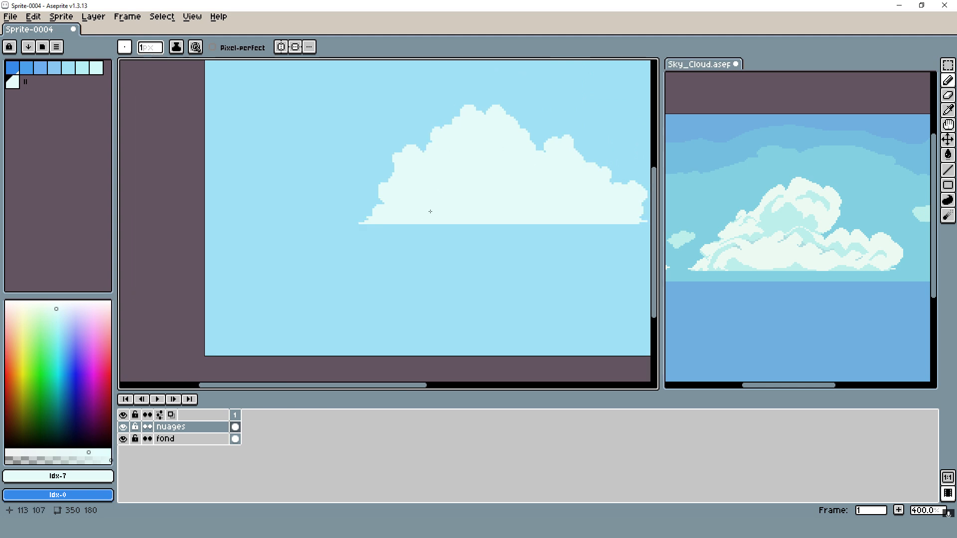
scroll(279, 237, "up", 5)
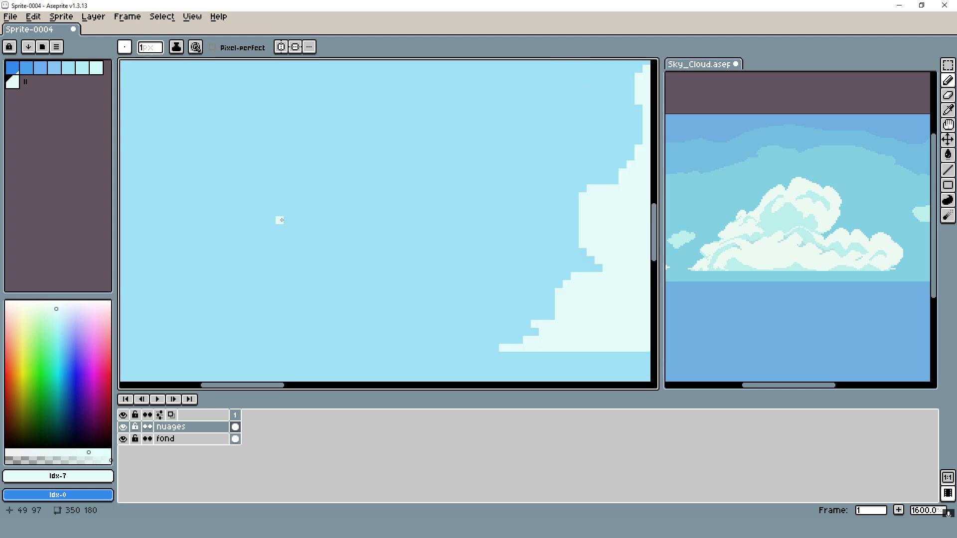
left_click_drag(279, 189, 281, 283)
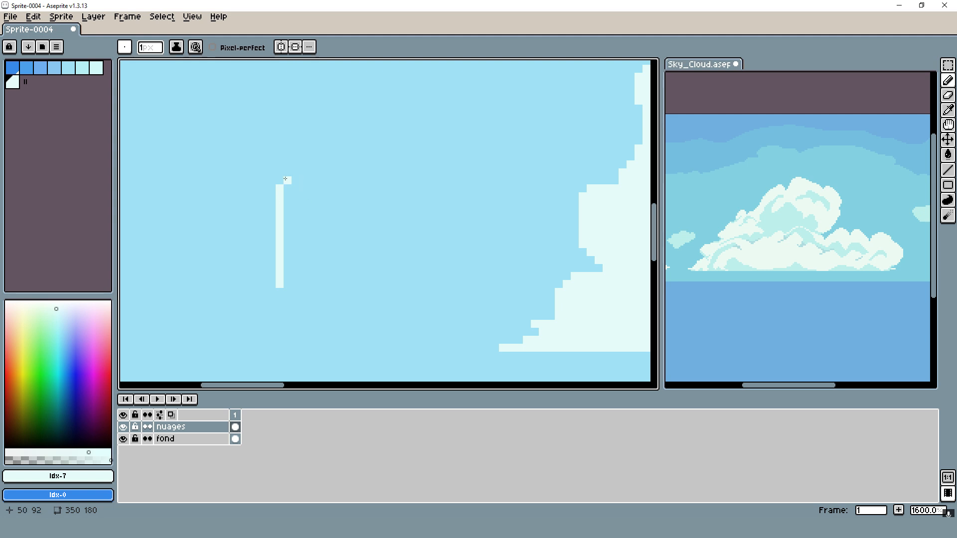
key("ctrl+z")
key("ctrl+z")
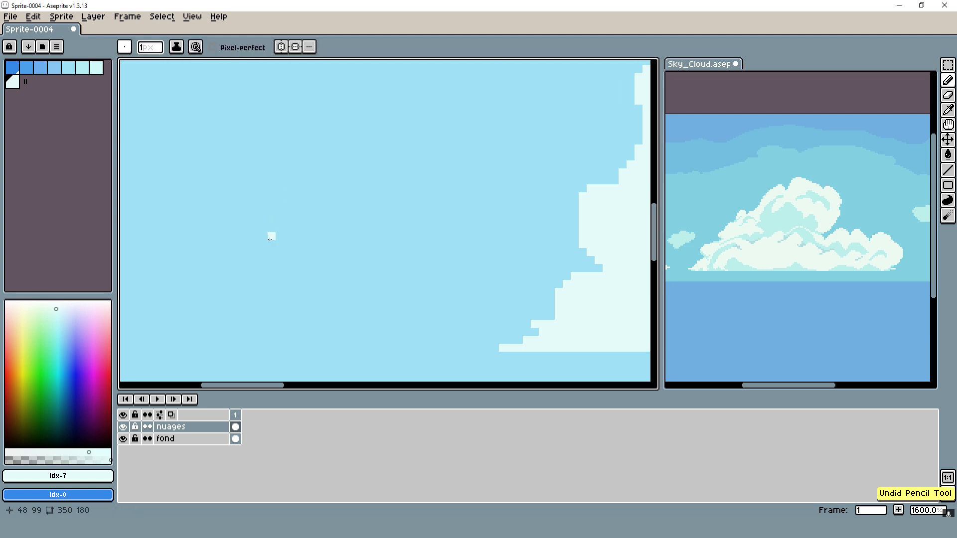
Draw a vertical line about 12 px tall in the empty sky left of the cloud, with a stepped one-pixel arc beside it.
left_click_drag(271, 236, 272, 148)
mouse_move(285, 218)
left_mouse_down()
mouse_move(266, 239)
mouse_move(305, 254)
mouse_move(295, 247)
mouse_move(320, 231)
mouse_move(308, 205)
mouse_move(315, 181)
mouse_move(355, 134)
mouse_move(438, 85)
mouse_move(456, 86)
left_mouse_up()
scroll(264, 238, "up", 1)
key("ctrl+z")
key("ctrl+z")
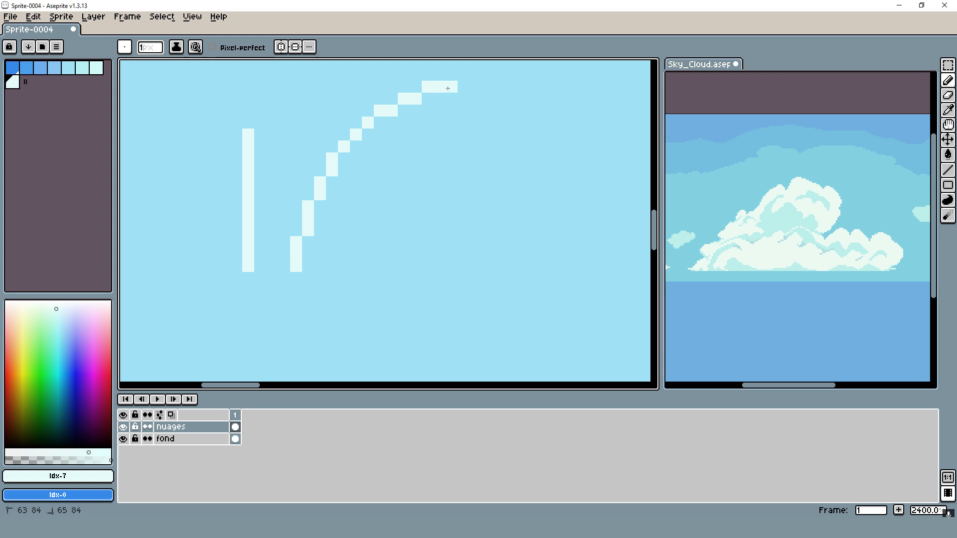
scroll(549, 130, "down", 3)
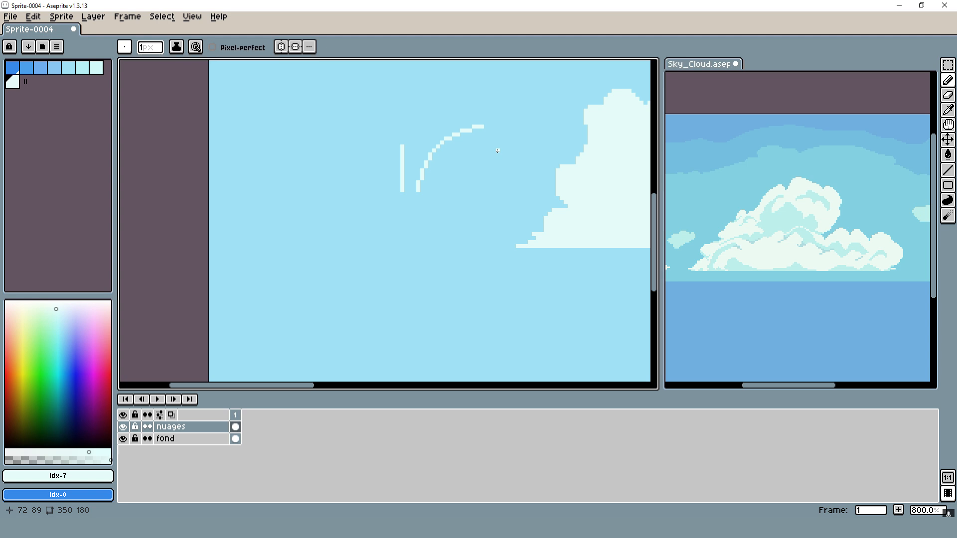
Pad the cloud's lower-left edge above the base with near-white pixels to form an even, stepped slope.
scroll(566, 131, "up", 3)
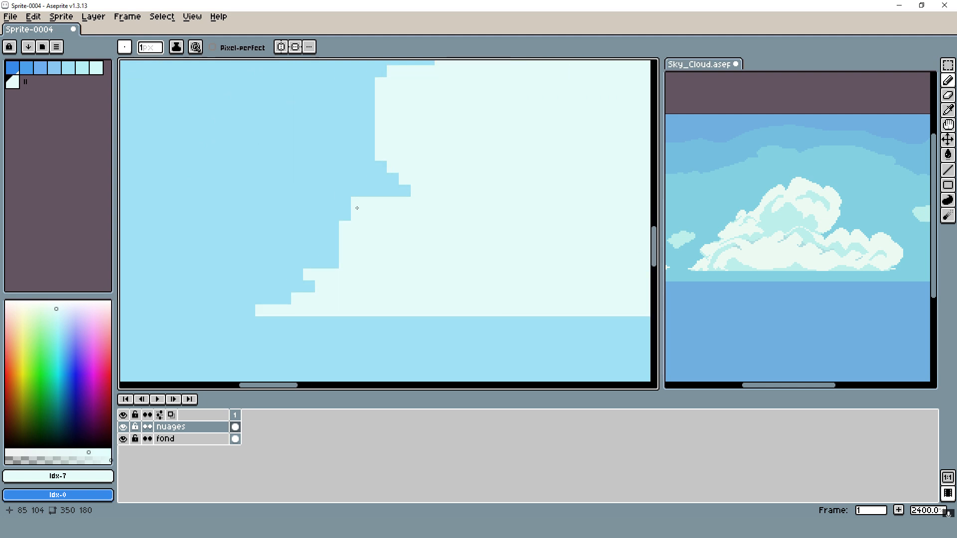
scroll(239, 280, "up", 3)
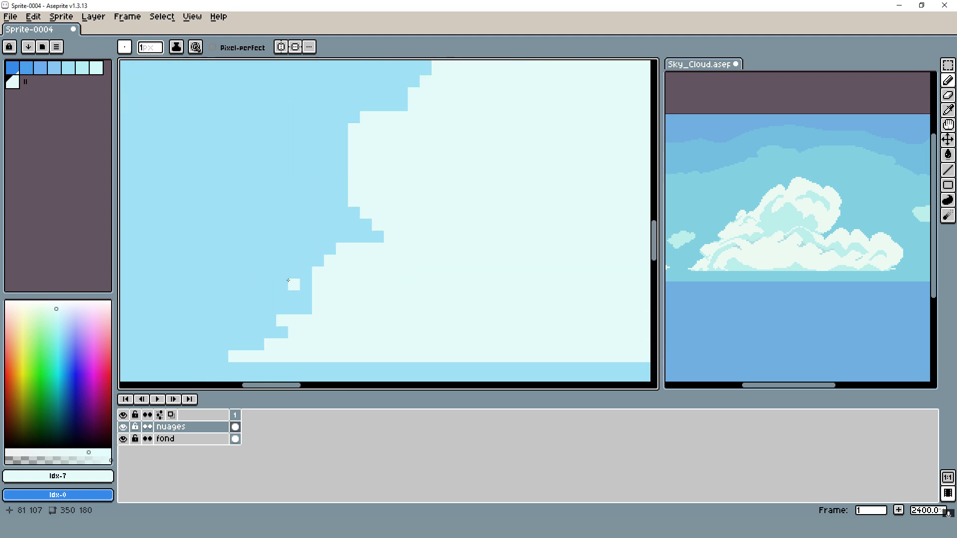
scroll(339, 265, "down", 1)
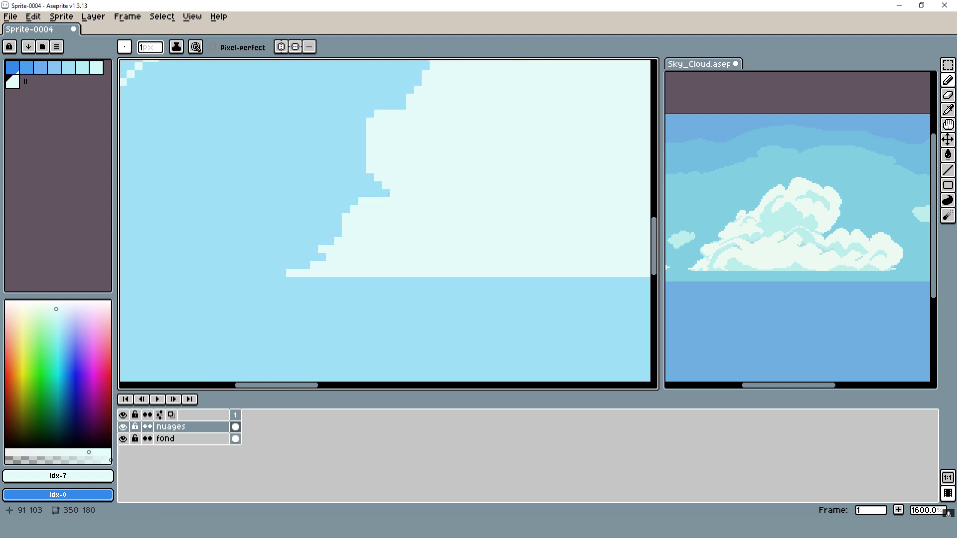
scroll(338, 226, "up", 1)
scroll(329, 258, "down", 2)
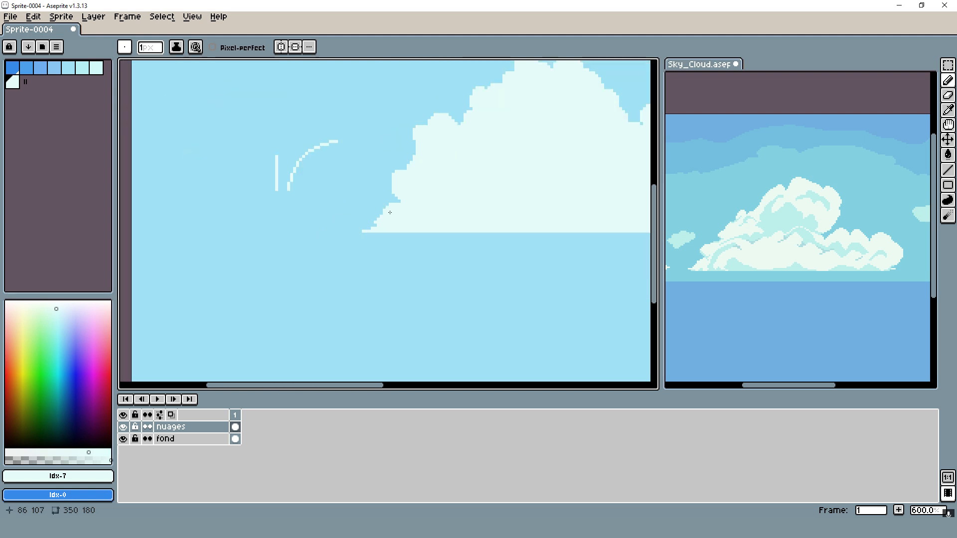
scroll(336, 255, "up", 1)
scroll(338, 254, "down", 5)
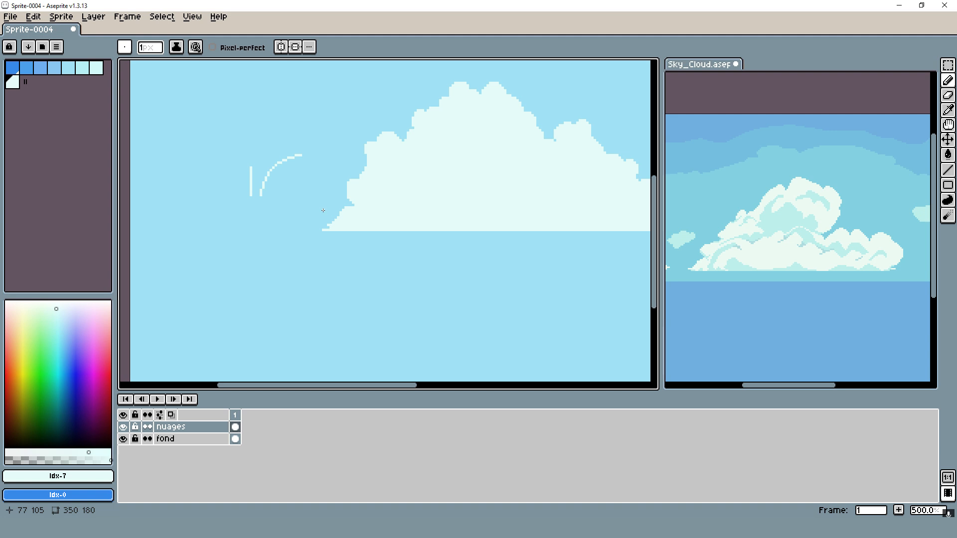
scroll(361, 191, "up", 7)
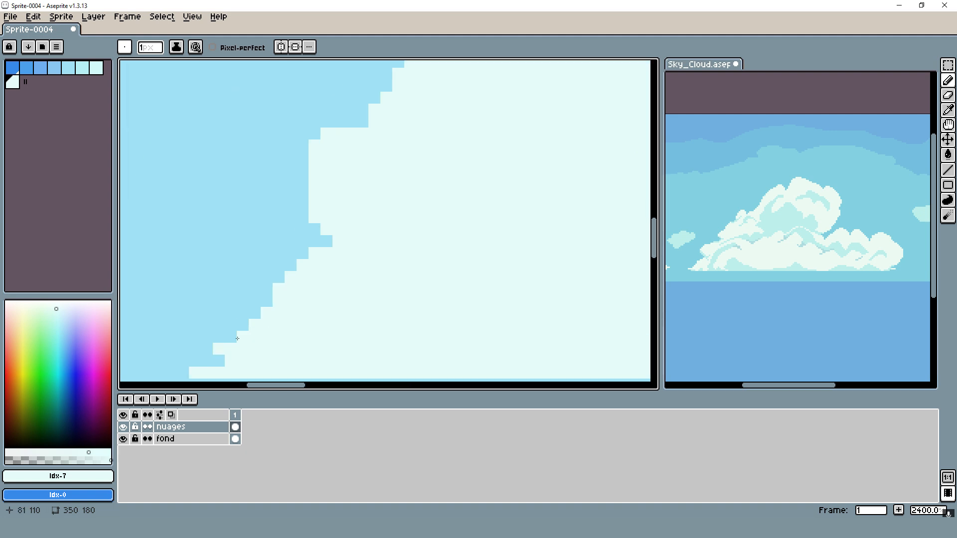
Carve the lower-left slope into a concave curve and trim the corners of the bump above it, using a 1 px Eraser.
scroll(278, 275, "down", 5)
scroll(300, 276, "up", 8)
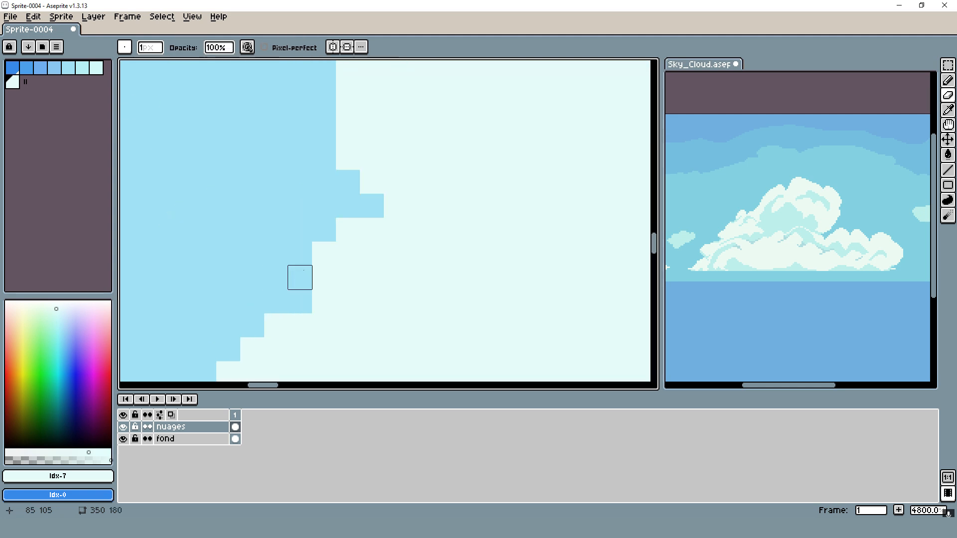
scroll(299, 252, "down", 5)
scroll(276, 224, "up", 2)
key("b")
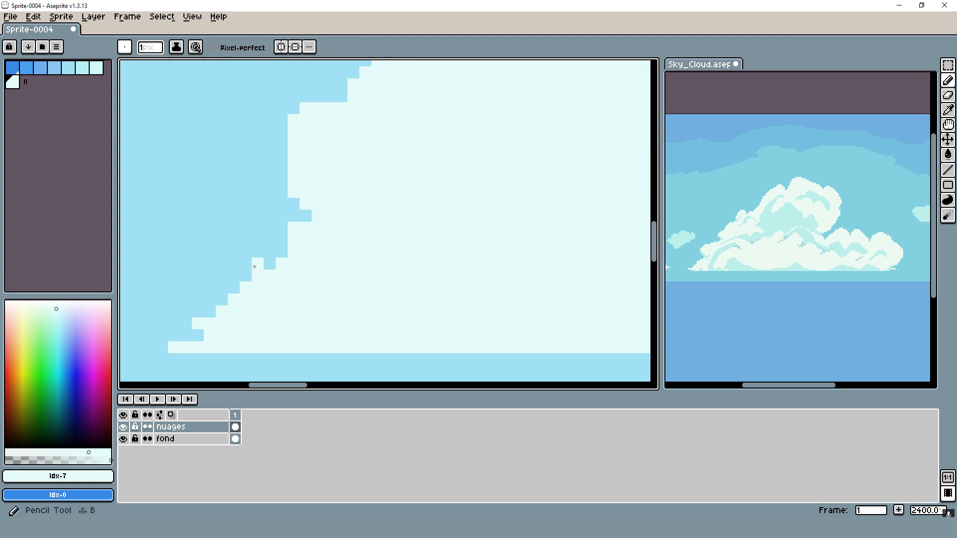
scroll(381, 164, "down", 6)
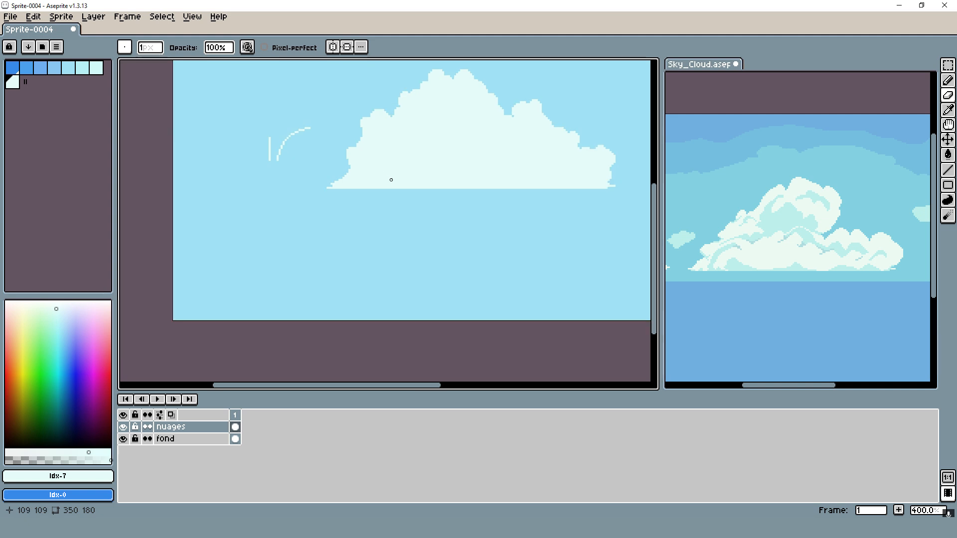
scroll(357, 158, "up", 7)
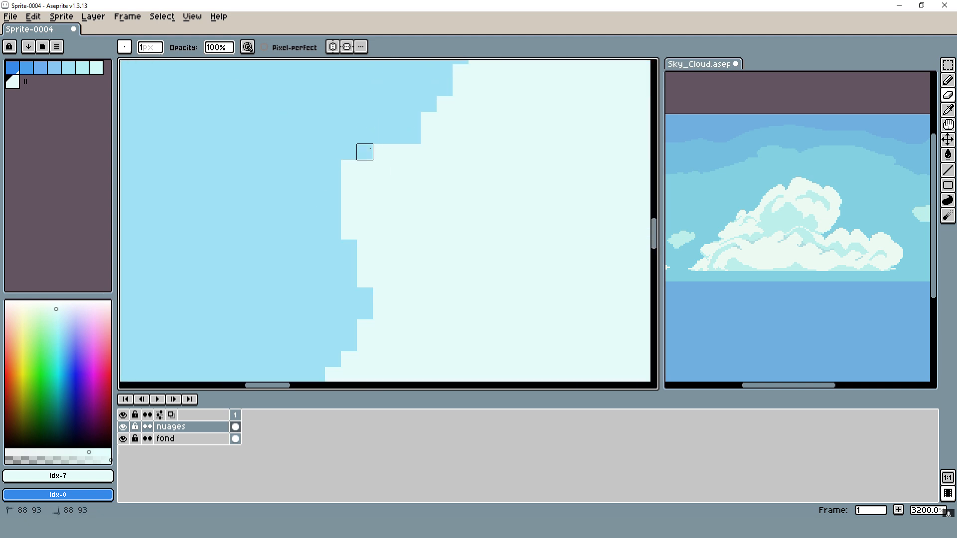
Round the top of the lowest left bump and erase a thin curved crease running into the cloud from the notch above it.
scroll(368, 189, "down", 4)
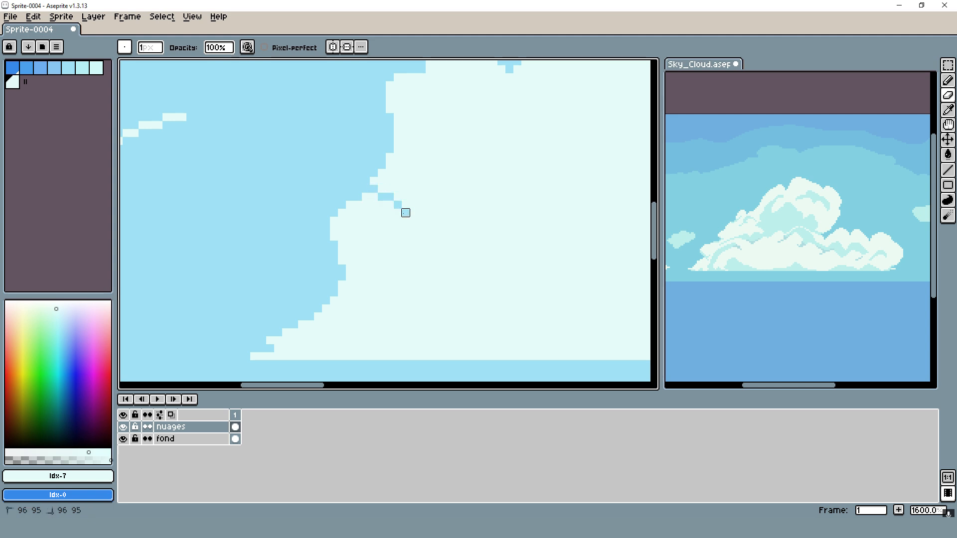
scroll(433, 188, "down", 3)
scroll(426, 184, "up", 6)
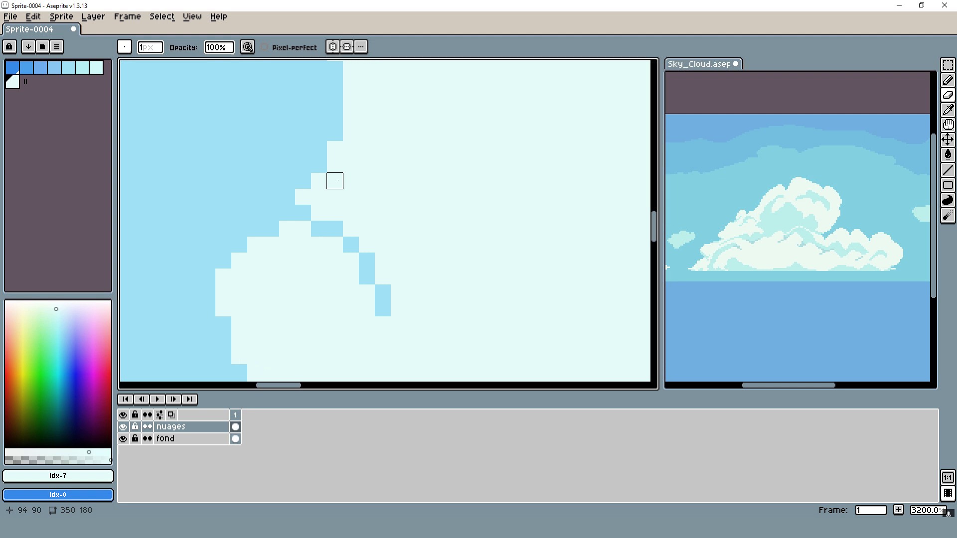
scroll(339, 175, "down", 7)
scroll(343, 174, "down", 1)
scroll(377, 198, "up", 5)
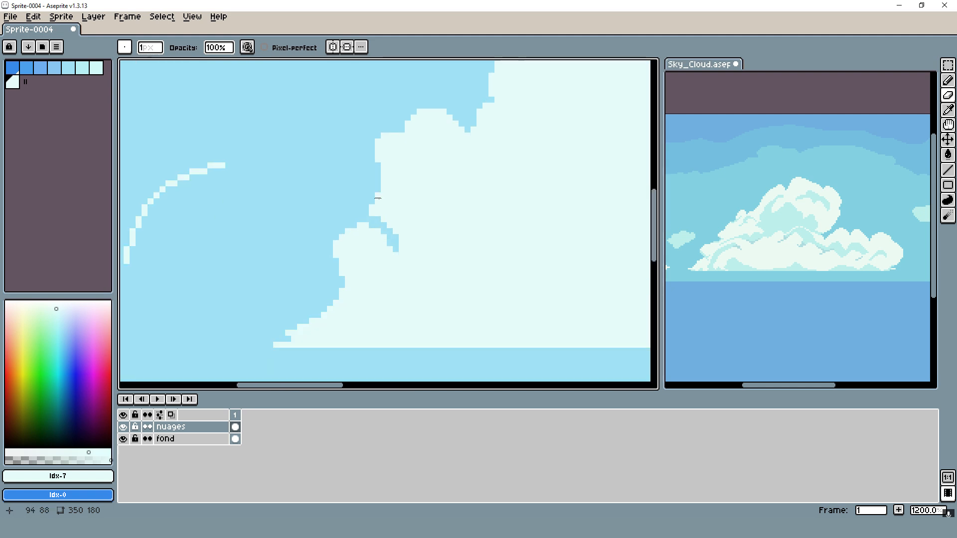
scroll(396, 225, "up", 3)
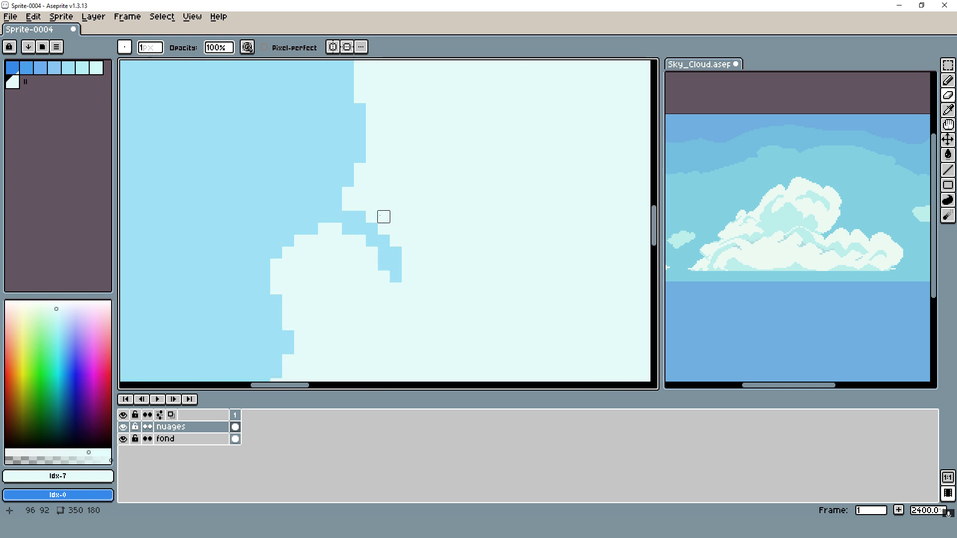
Paint the erased crease back in near-white, keeping only a one-pixel notch above the lowest left bump.
key("g")
left_click(383, 265)
scroll(377, 272, "down", 2)
scroll(350, 251, "up", 2)
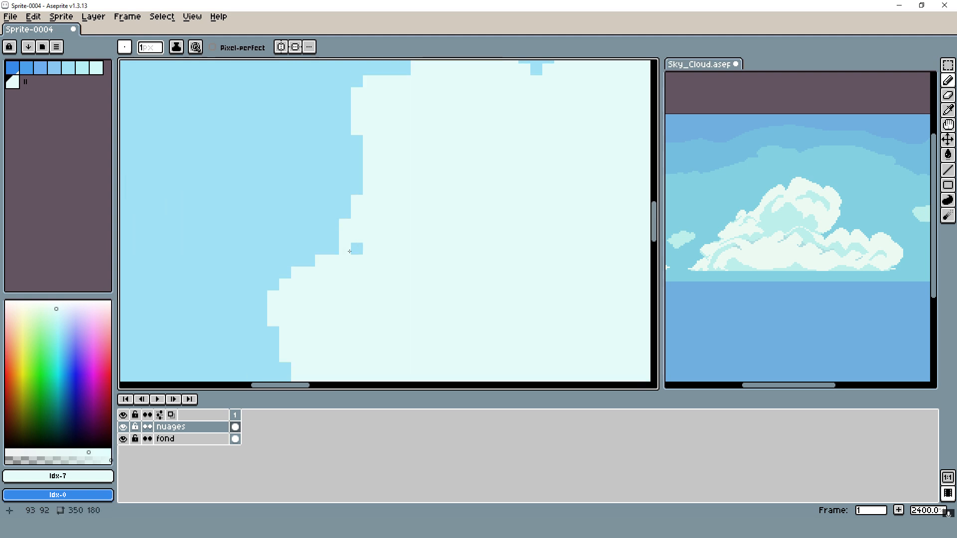
Shape the left edge above the notch into two small stepped puffs with the 1 px Pencil.
scroll(349, 251, "down", 2)
scroll(353, 223, "up", 3)
scroll(339, 233, "down", 2)
scroll(299, 149, "up", 2)
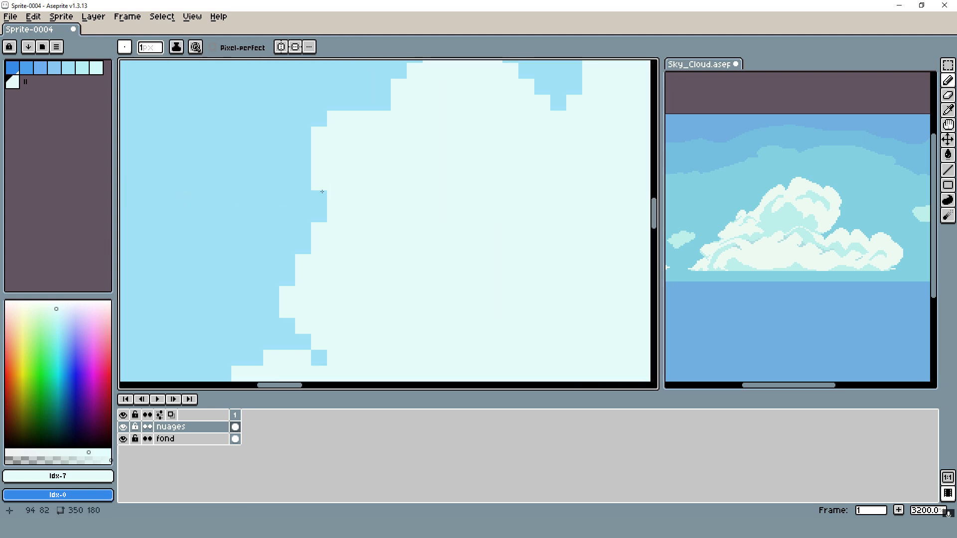
scroll(304, 181, "down", 4)
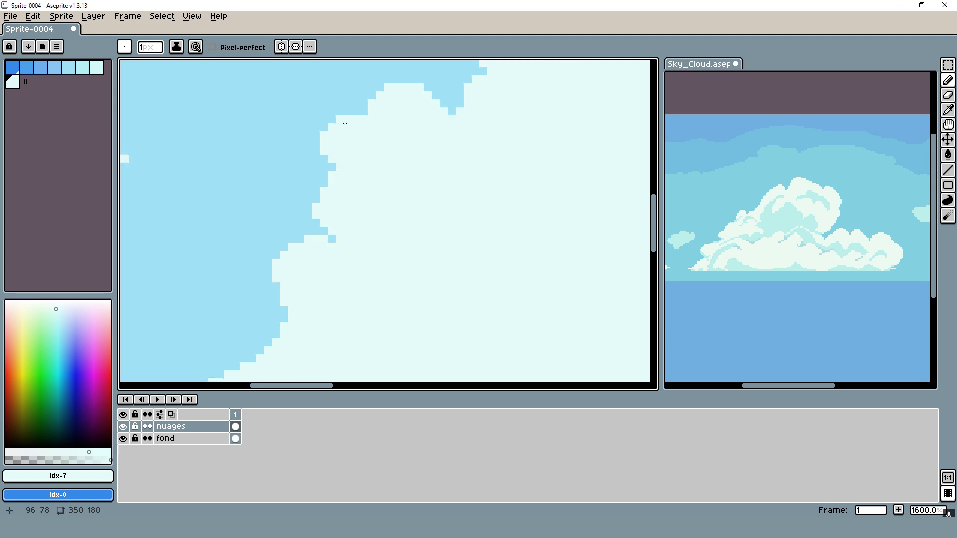
Fill out the upper-left shoulder of the second left bump with pixels so that it forms a rounded arc.
scroll(297, 245, "up", 1)
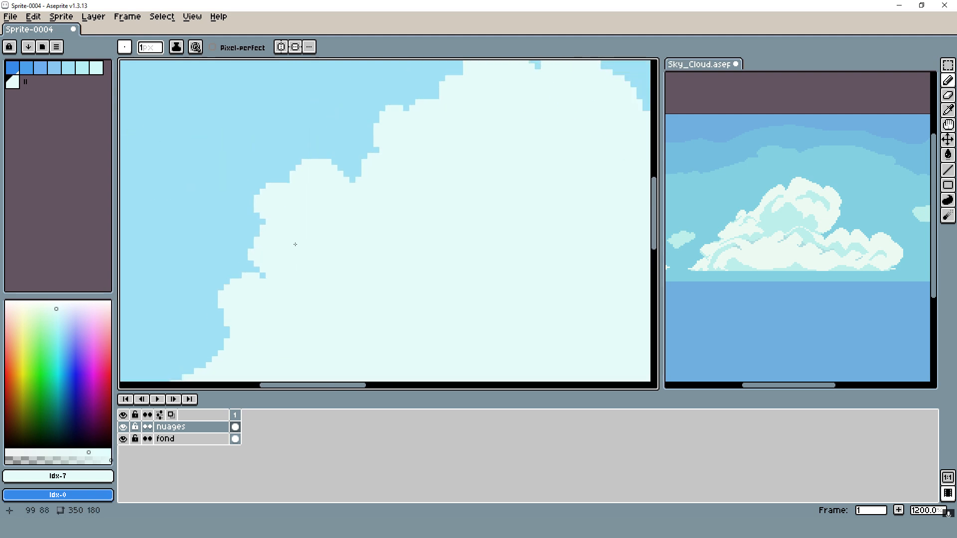
scroll(132, 187, "up", 3)
mouse_move(412, 178)
left_mouse_down()
mouse_move(435, 174)
mouse_move(440, 146)
left_mouse_up()
scroll(428, 155, "down", 5)
scroll(385, 185, "up", 2)
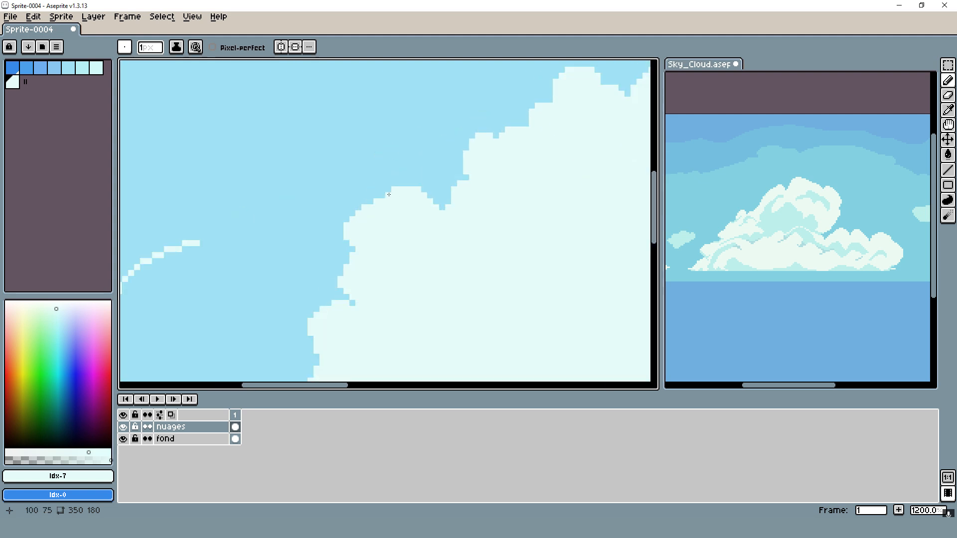
Deepen the notch between the second left bump and the main cloud mass, and smooth the bump's left edge.
key("e")
scroll(448, 173, "down", 4)
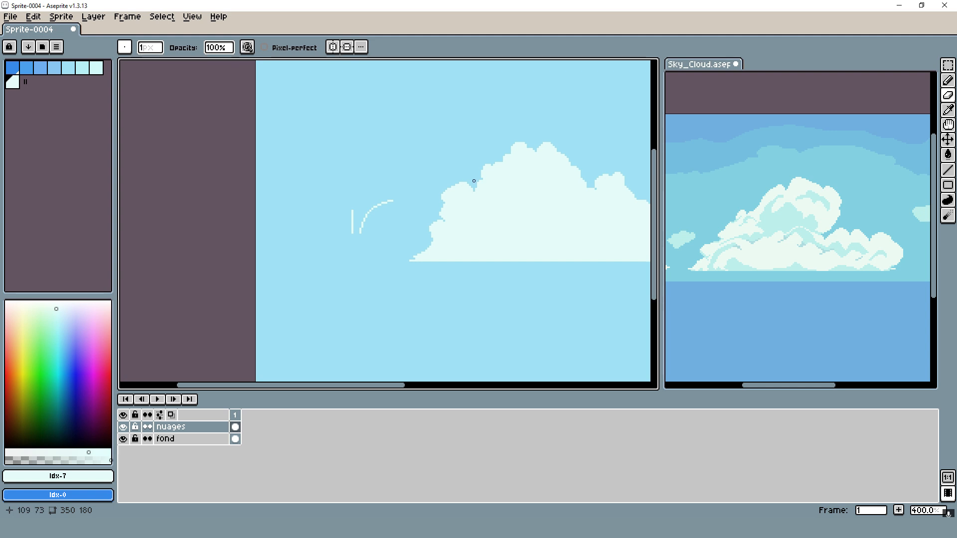
key("b")
scroll(420, 246, "up", 4)
scroll(379, 249, "down", 4)
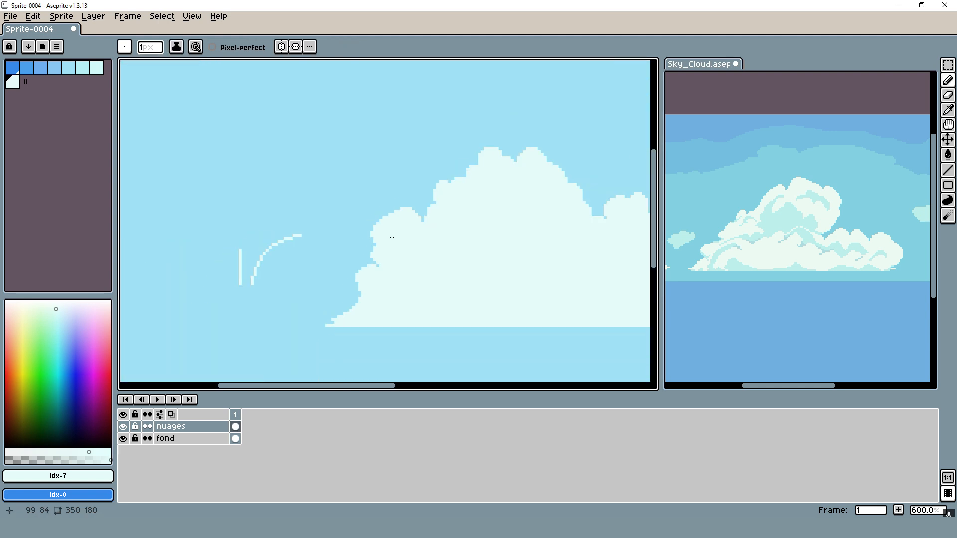
scroll(371, 251, "up", 4)
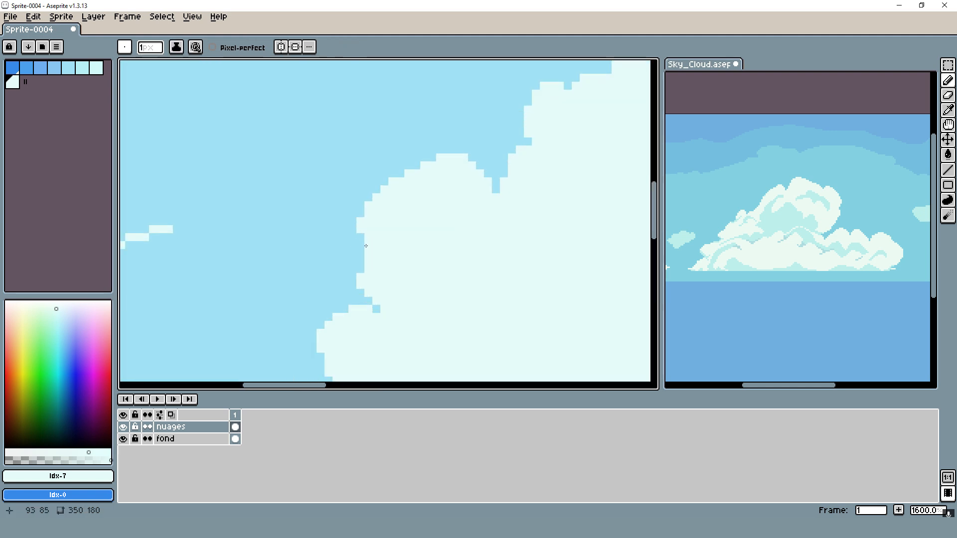
scroll(366, 246, "down", 3)
scroll(320, 231, "up", 4)
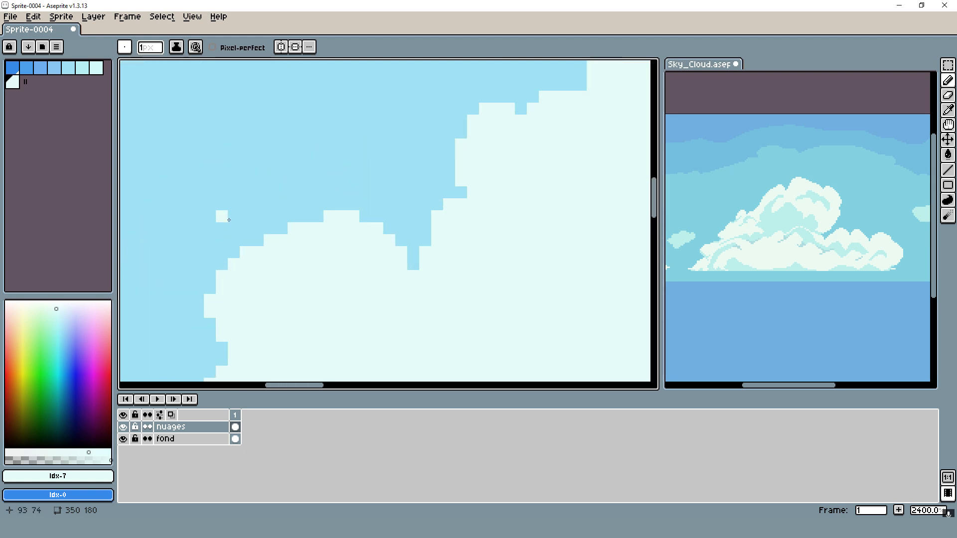
Erase corner pixels along the left side of the third bump, above the deepened notch, to round its edge.
scroll(371, 241, "up", 1)
key("e")
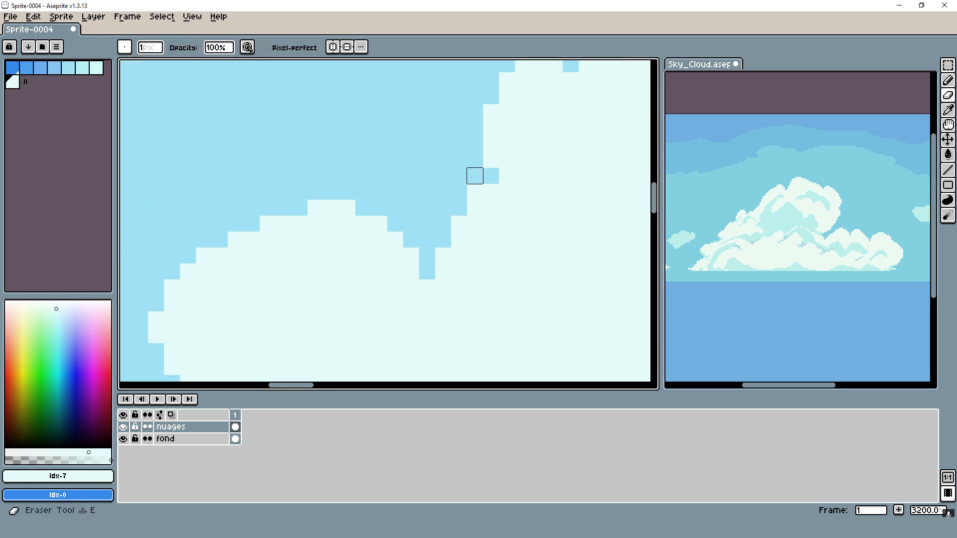
left_click_drag(472, 177, 377, 225)
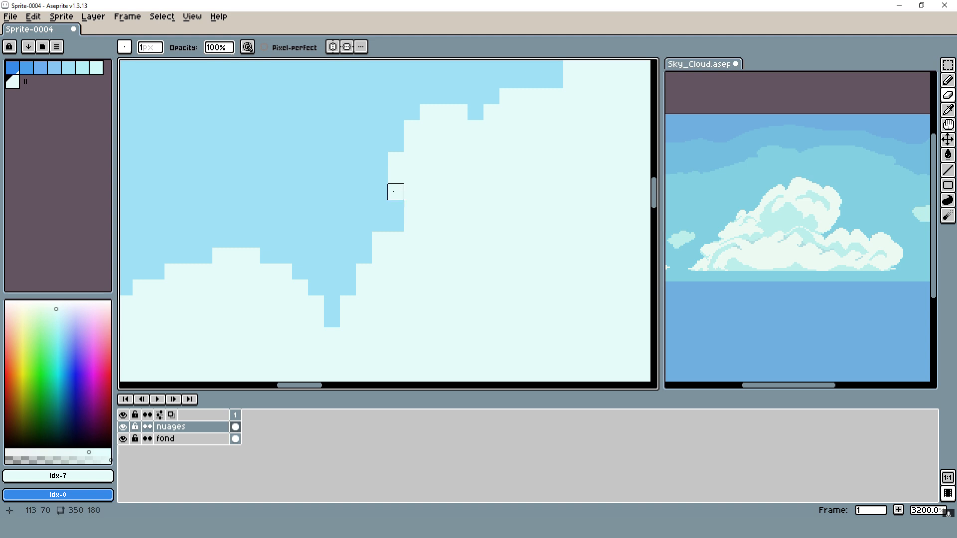
Smooth the slope from the third bump up to the left peak, and round the twin peaks with a deeper notch between them.
scroll(395, 192, "down", 4)
scroll(376, 246, "up", 3)
scroll(346, 254, "down", 4)
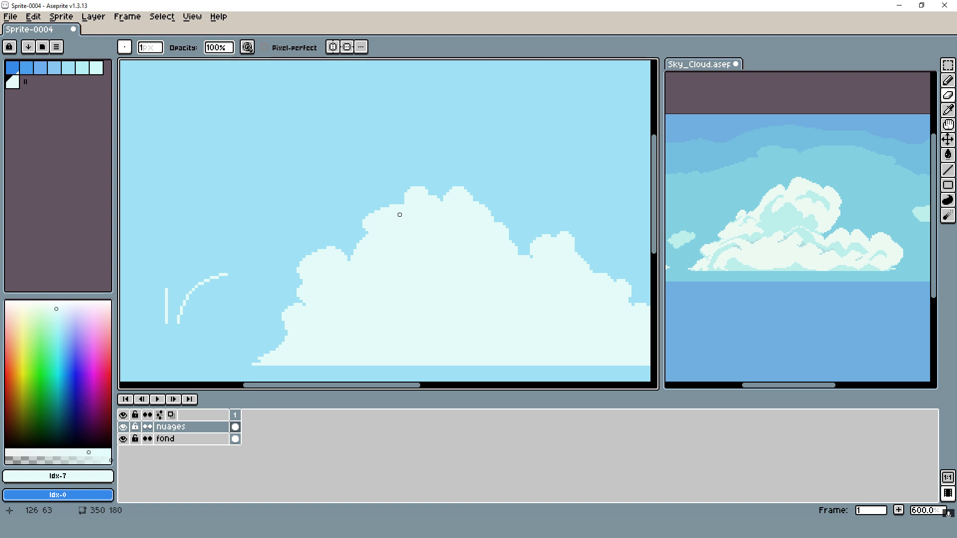
scroll(394, 205, "up", 2)
scroll(428, 172, "up", 3)
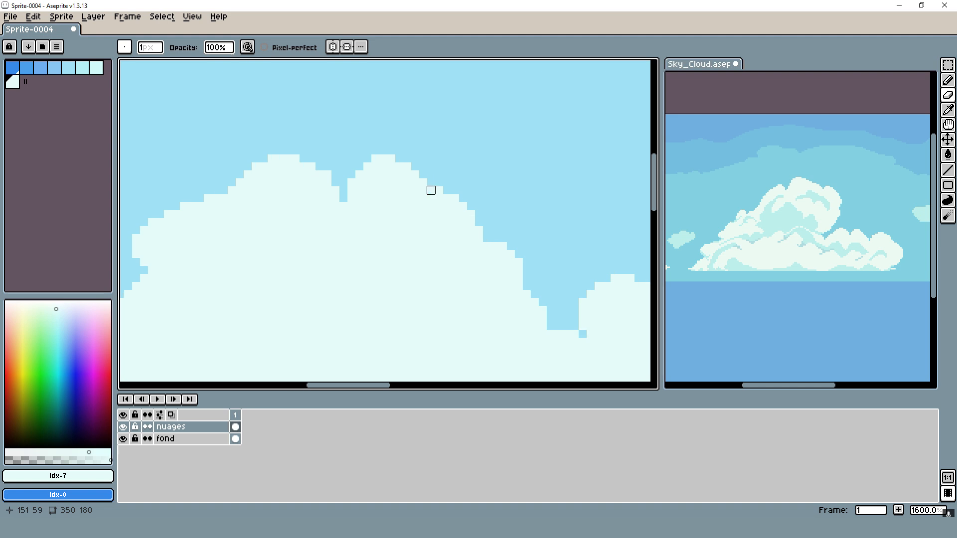
Erase pixels along the right peak's outer slope, carving a deeper curve down to the small shoulder bump.
left_click(439, 190)
mouse_move(447, 198)
left_mouse_down()
mouse_move(438, 196)
mouse_move(447, 223)
mouse_move(468, 237)
mouse_move(446, 196)
mouse_move(479, 239)
left_mouse_up()
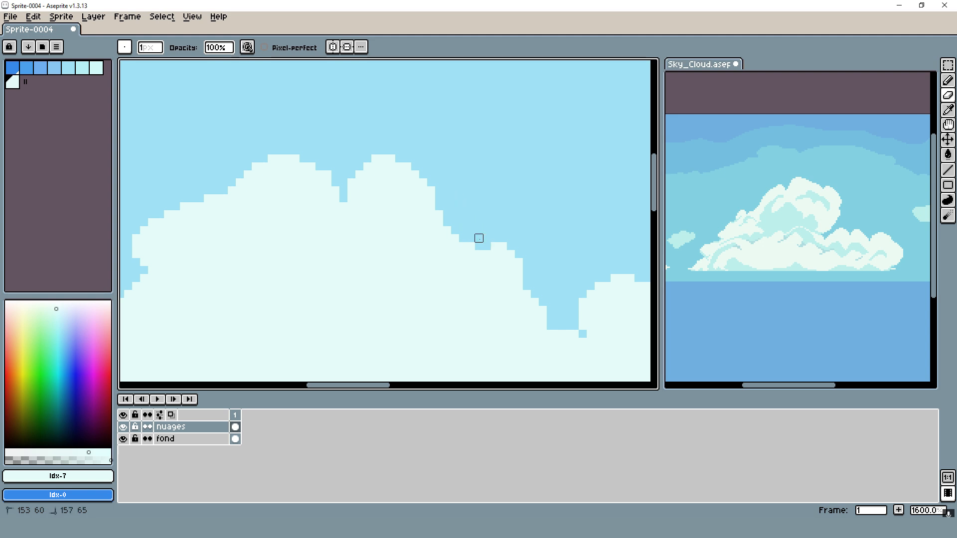
scroll(471, 160, "down", 6)
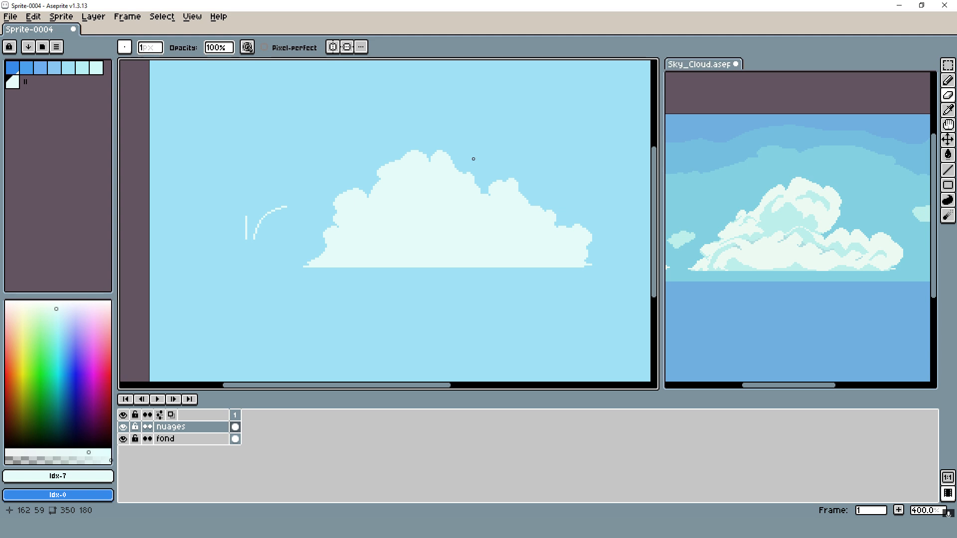
scroll(474, 158, "up", 6)
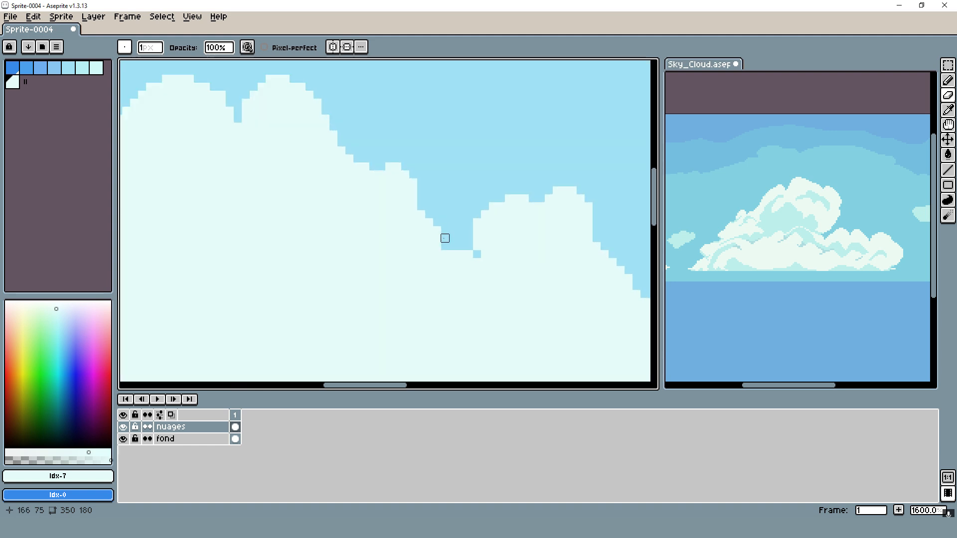
Trim the flat top edge and right slope of the middle-right bump so that it forms a rounded arc.
key("b")
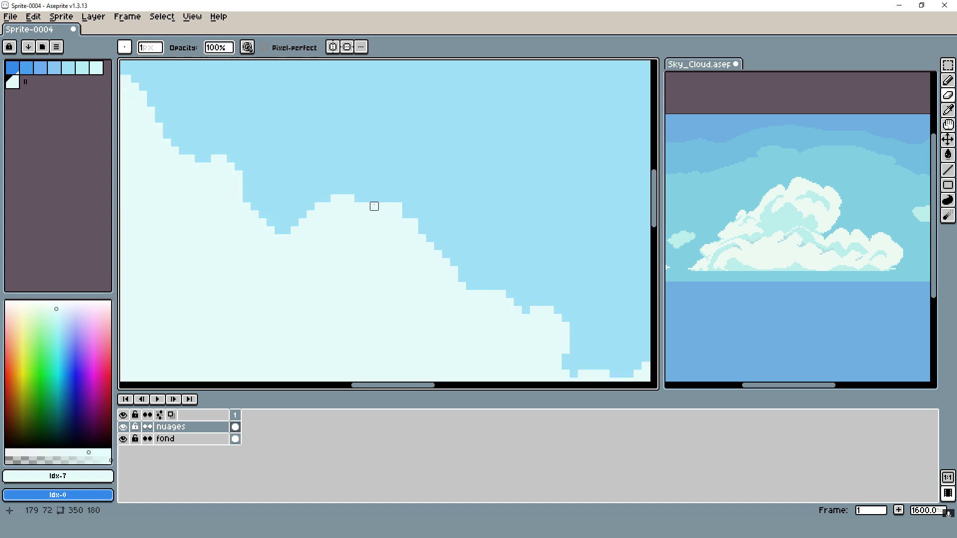
mouse_move(374, 206)
left_mouse_down()
mouse_move(398, 215)
mouse_move(398, 206)
left_mouse_up()
scroll(402, 205, "down", 3)
scroll(397, 215, "up", 3)
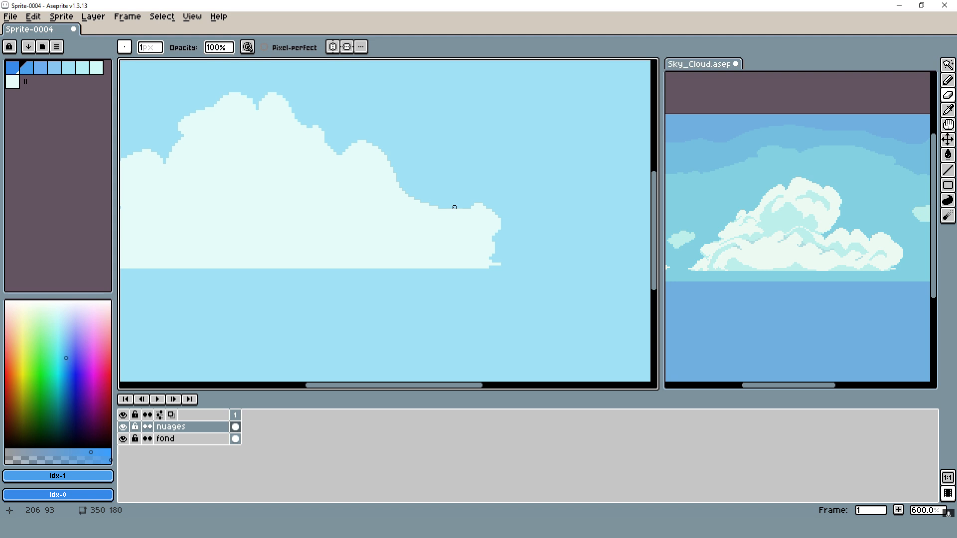
Reshape the cloud's flat right end into two rounded bumps separated by a narrow notch.
scroll(454, 207, "up", 5)
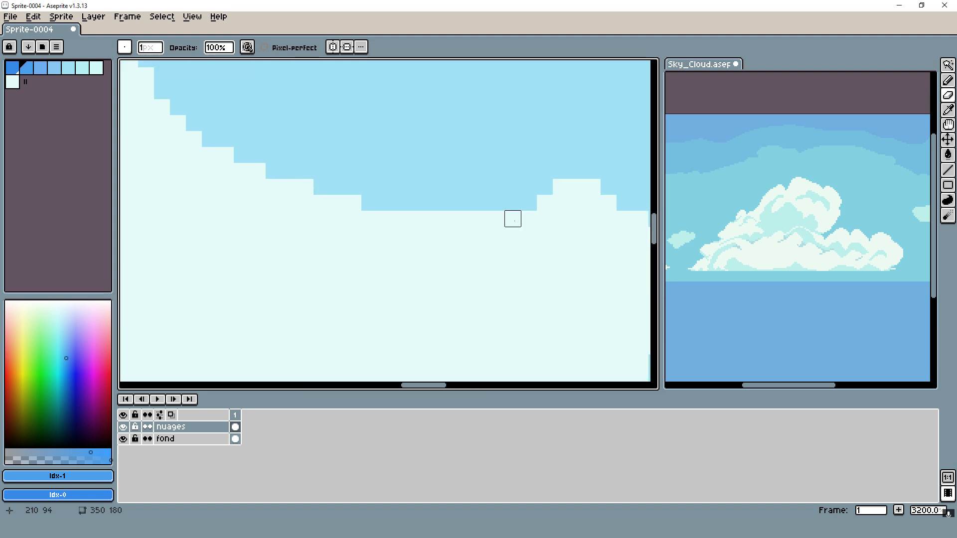
scroll(495, 218, "down", 1)
scroll(496, 218, "up", 1)
mouse_move(453, 217)
left_mouse_down()
mouse_move(533, 249)
mouse_move(508, 232)
mouse_move(553, 220)
mouse_move(464, 199)
mouse_move(509, 207)
left_mouse_up()
scroll(543, 219, "down", 3)
scroll(509, 208, "up", 2)
left_click_drag(450, 183, 462, 184)
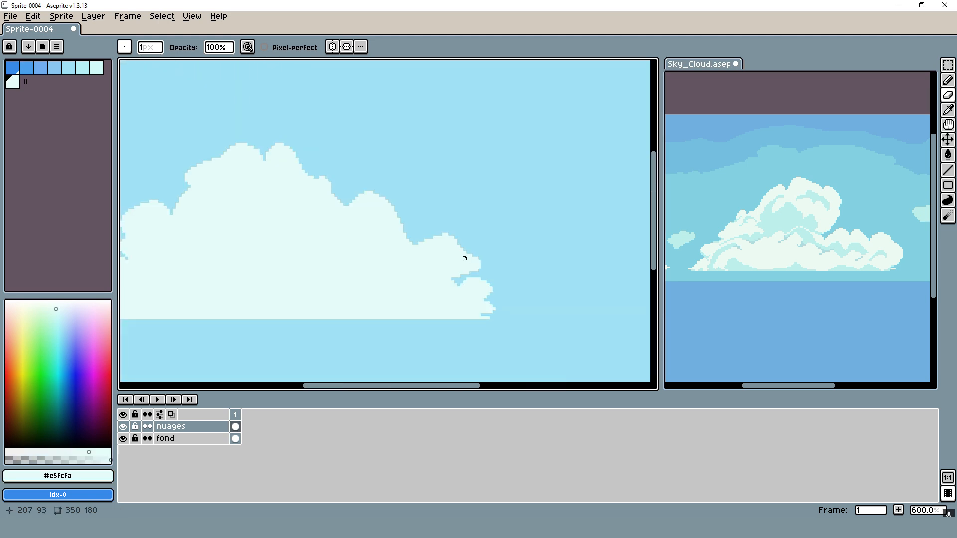
left_click_drag(379, 234, 476, 211)
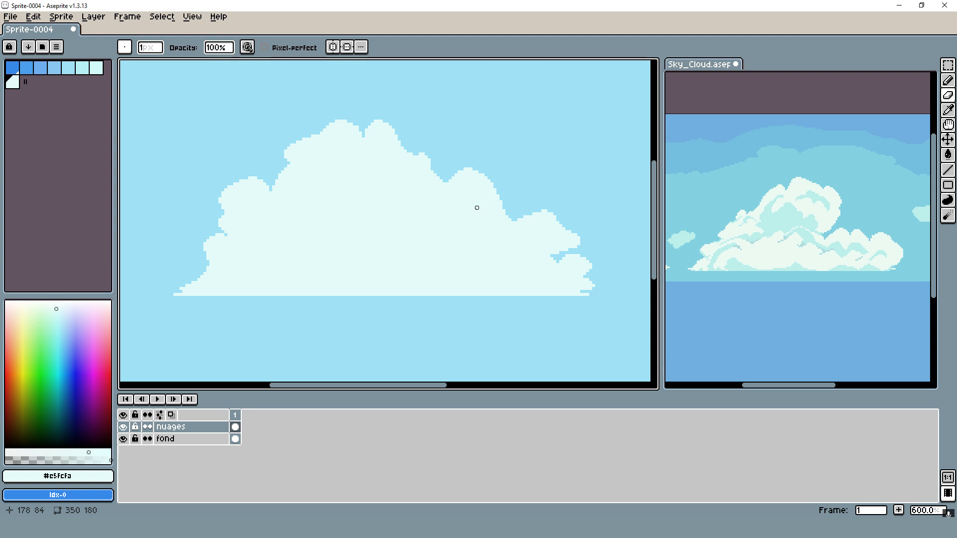
Try 1 px pencil shading strokes inside the cloud with palette colours 7, 6 and 5, undoing each stroke.
left_click(948, 81)
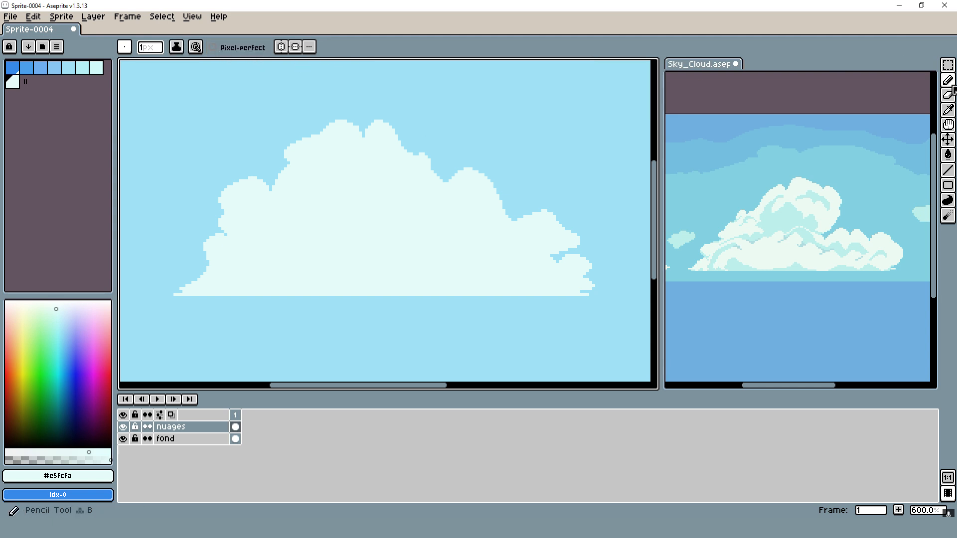
left_click(175, 47)
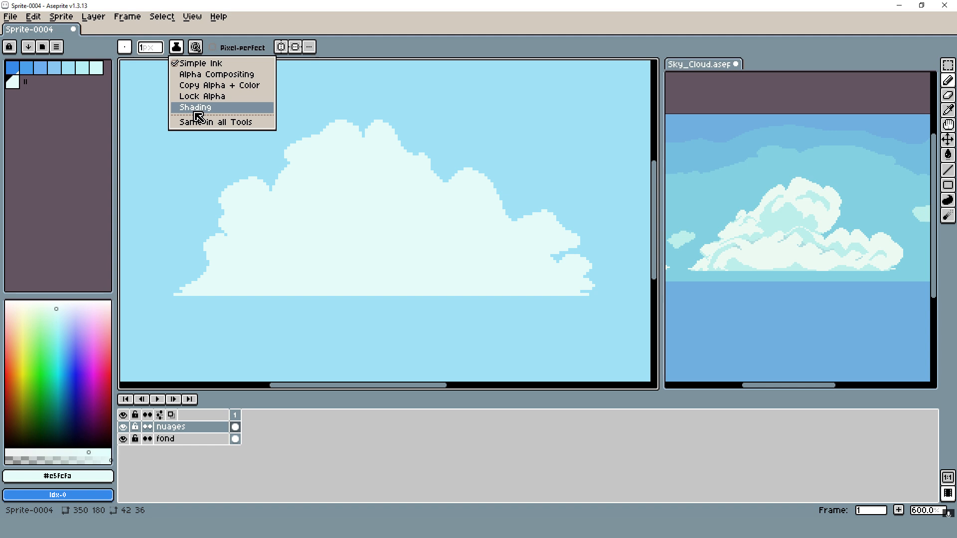
left_click(300, 309)
scroll(300, 311, "down", 1)
mouse_move(354, 181)
left_mouse_down()
mouse_move(378, 197)
mouse_move(265, 254)
mouse_move(579, 194)
mouse_move(407, 234)
left_mouse_up()
key("ctrl+z")
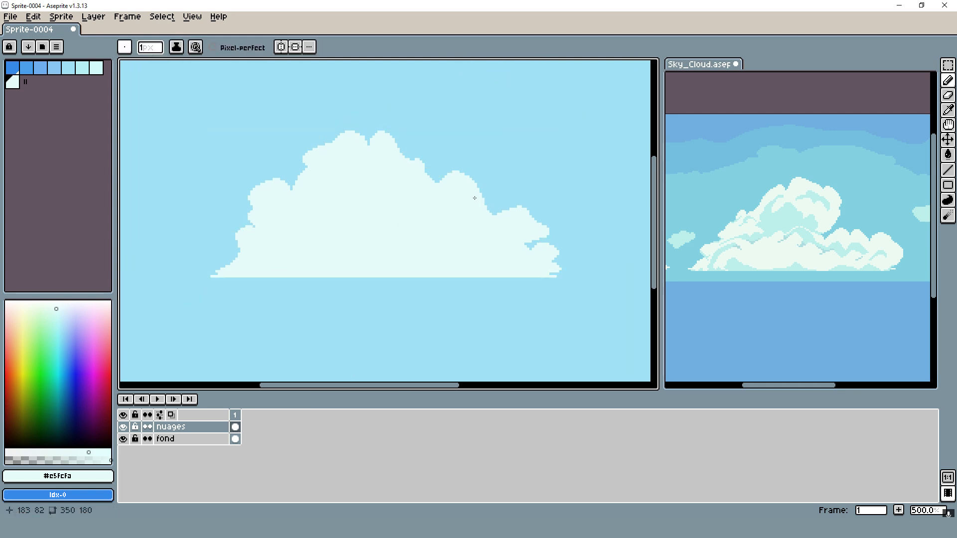
left_click(97, 70)
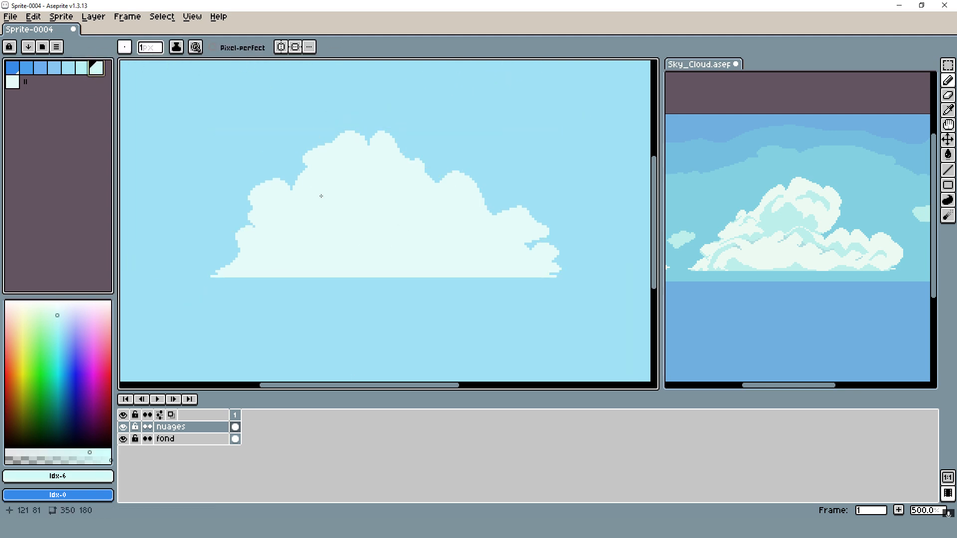
mouse_move(320, 197)
left_mouse_down()
mouse_move(316, 222)
mouse_move(384, 213)
mouse_move(317, 242)
mouse_move(501, 255)
mouse_move(481, 259)
left_mouse_up()
key("ctrl+z")
left_click(83, 69)
mouse_move(357, 212)
left_mouse_down()
mouse_move(330, 244)
mouse_move(343, 235)
left_mouse_up()
key("ctrl+z")
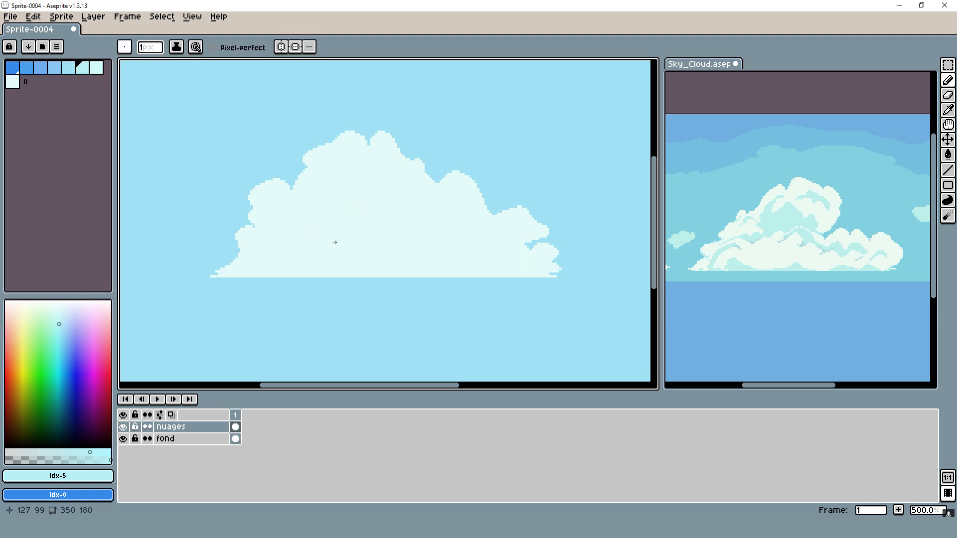
Set the Pencil to Shading ink with the two lightest palette colours, and test one stroke on the cloud before undoing it.
left_click(12, 81)
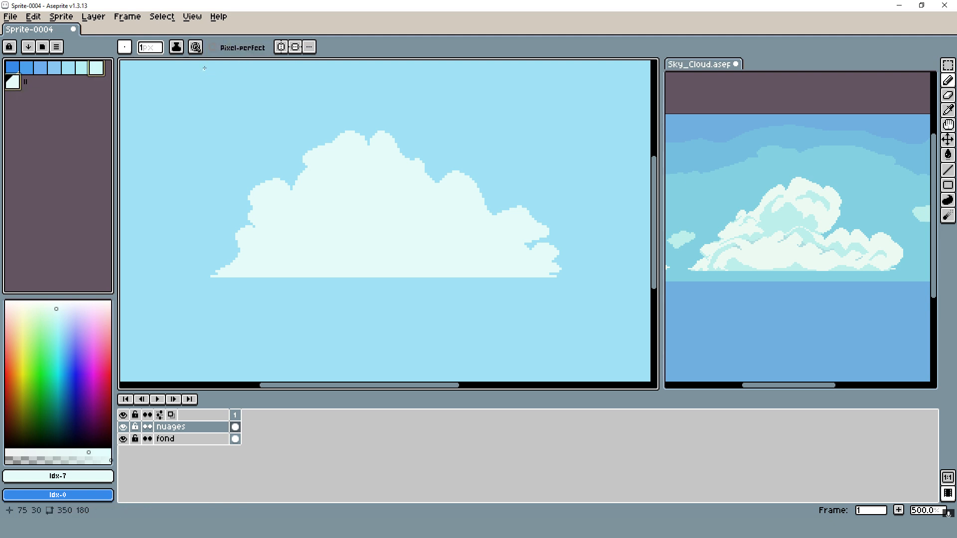
left_click(176, 47)
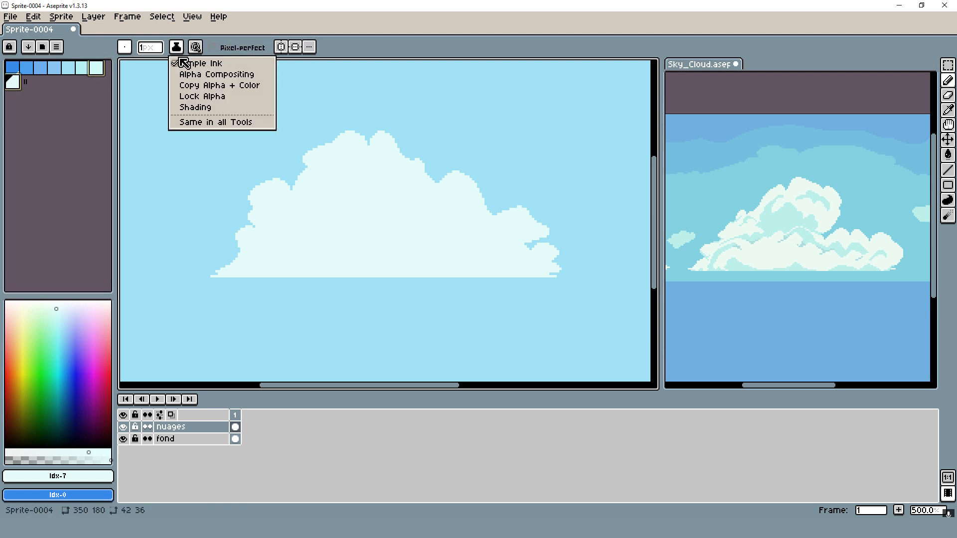
left_click(196, 107)
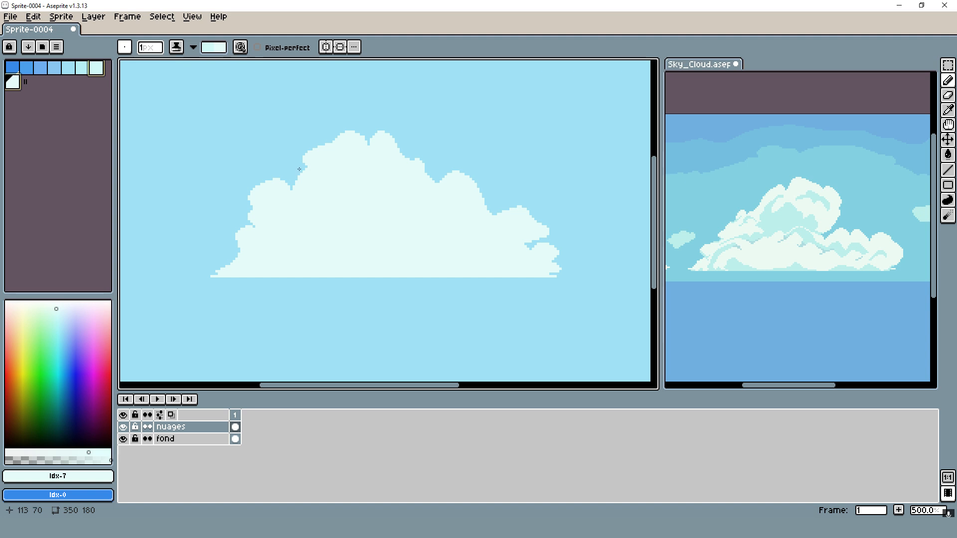
mouse_move(314, 151)
left_mouse_down()
mouse_move(385, 134)
mouse_move(431, 130)
mouse_move(387, 124)
mouse_move(312, 142)
mouse_move(407, 212)
mouse_move(329, 231)
left_mouse_up()
key("ctrl+z")
Shade the cloud's interior down to the base with a 7 px brush, leaving a light rim along its bumpy outline.
key("plus")
key("plus")
key("plus")
key("plus")
key("plus")
key("plus")
scroll(373, 186, "down", 1)
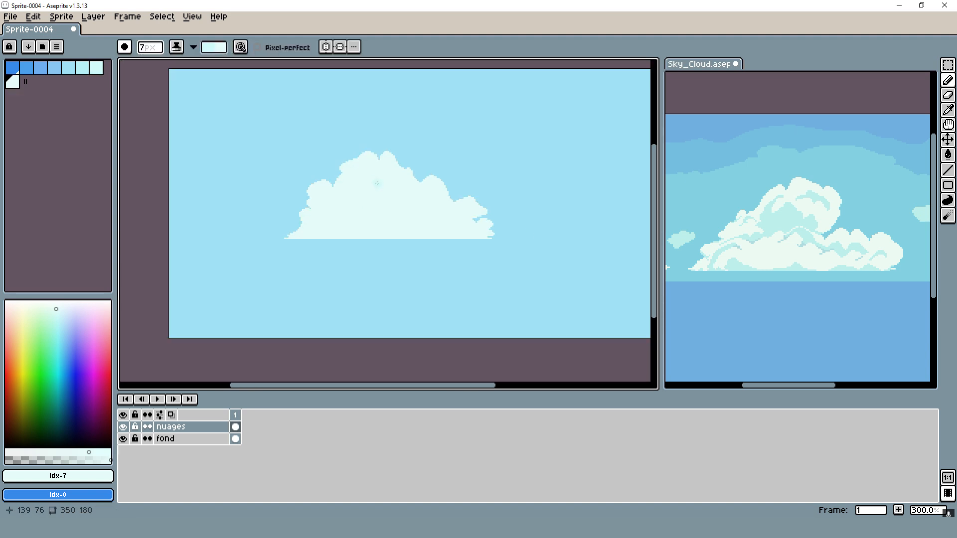
scroll(399, 184, "up", 2)
left_click_drag(397, 188, 403, 246)
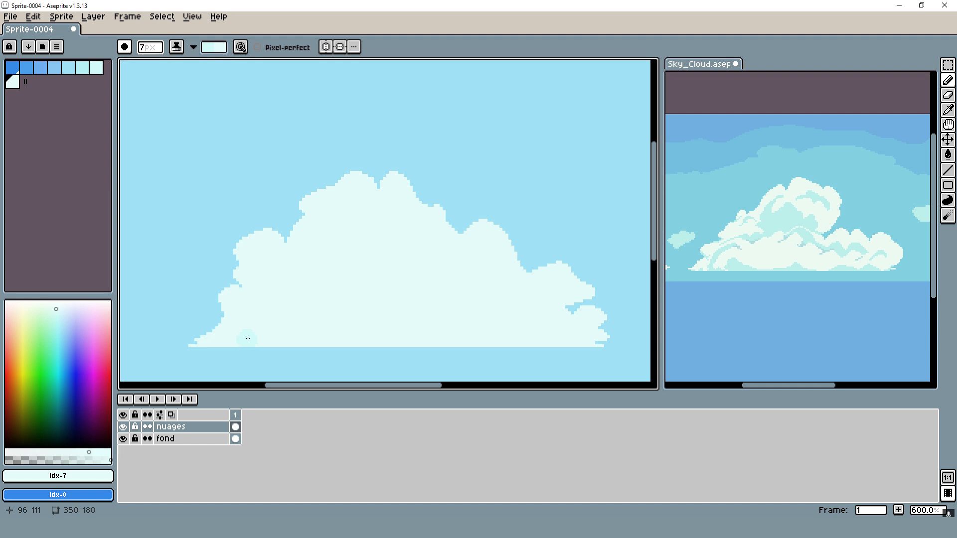
mouse_move(247, 338)
left_mouse_down()
mouse_move(228, 351)
mouse_move(283, 325)
mouse_move(279, 303)
mouse_move(321, 295)
mouse_move(483, 290)
mouse_move(469, 307)
mouse_move(543, 299)
mouse_move(510, 313)
mouse_move(535, 323)
left_mouse_up()
scroll(347, 301, "down", 1)
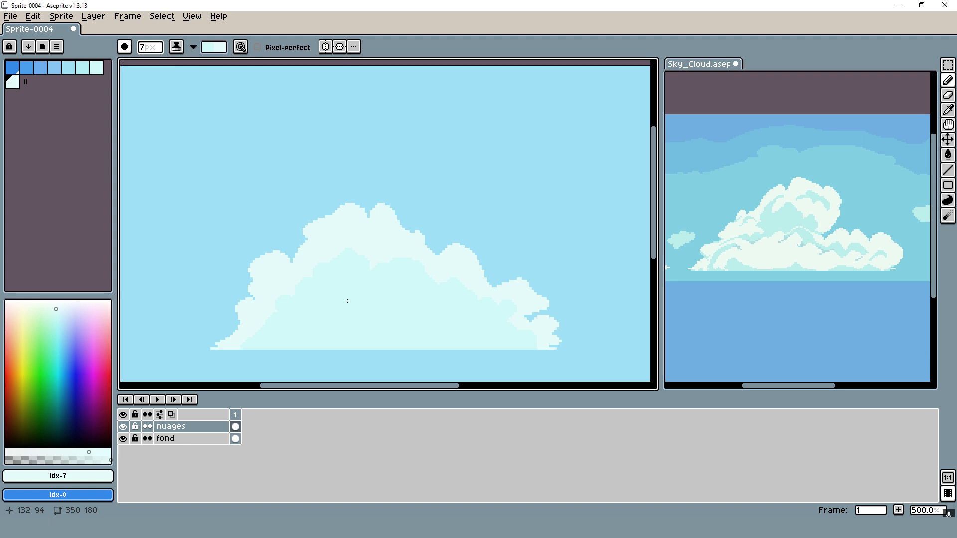
Paint a light, bumpy band across the middle of the shaded interior, leaving scalloped shadow patches along the base.
scroll(350, 302, "up", 2)
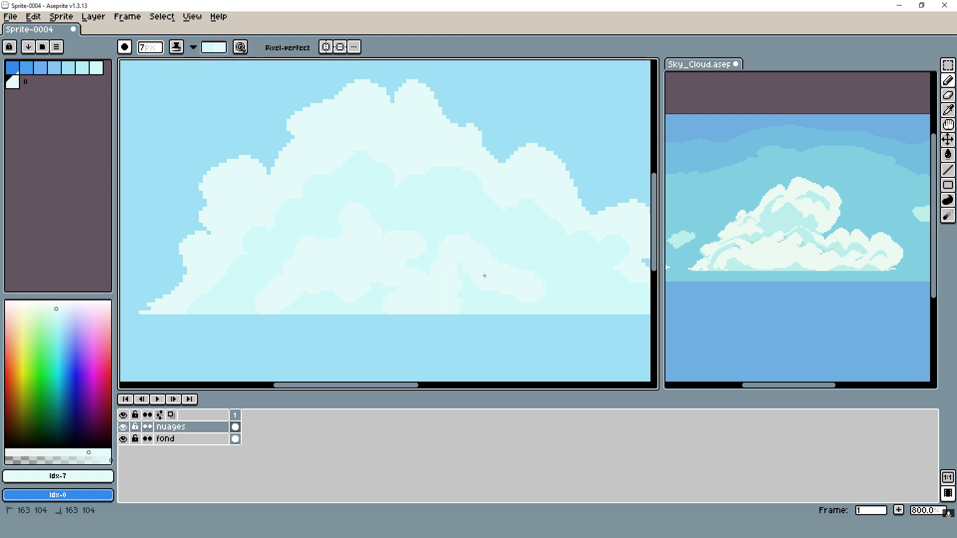
left_click_drag(503, 241, 419, 218)
left_click_drag(511, 266, 480, 280)
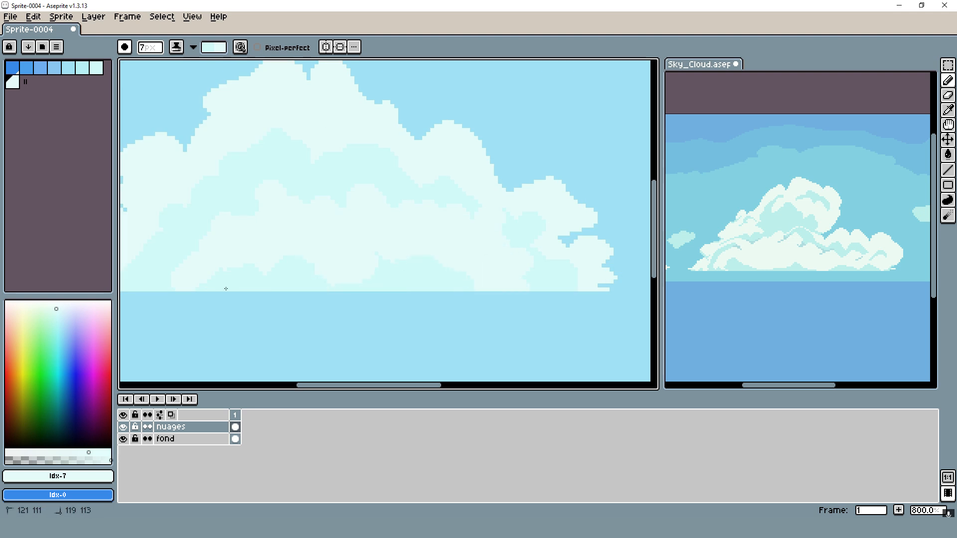
left_click_drag(226, 289, 315, 247)
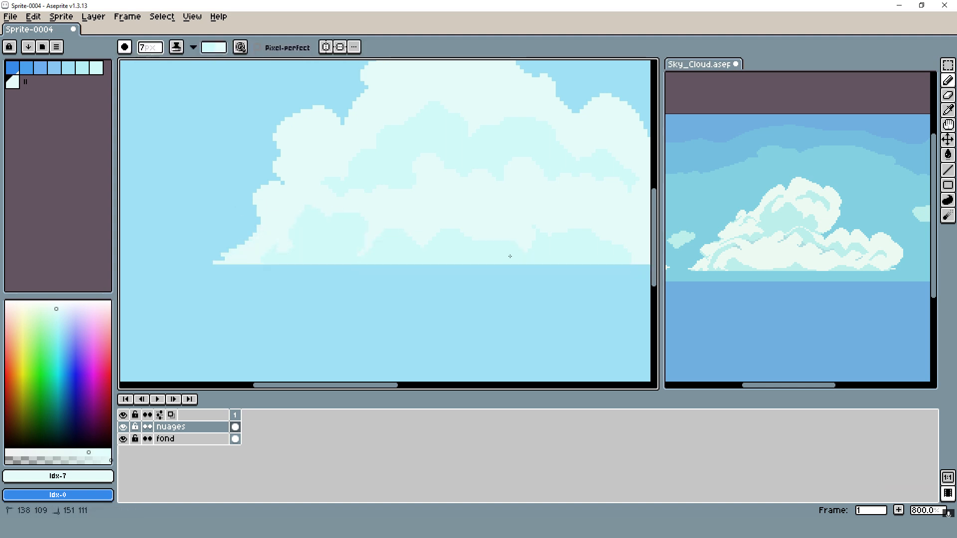
mouse_move(523, 245)
left_mouse_down()
mouse_move(557, 248)
mouse_move(513, 261)
left_mouse_up()
left_click_drag(529, 256, 532, 260)
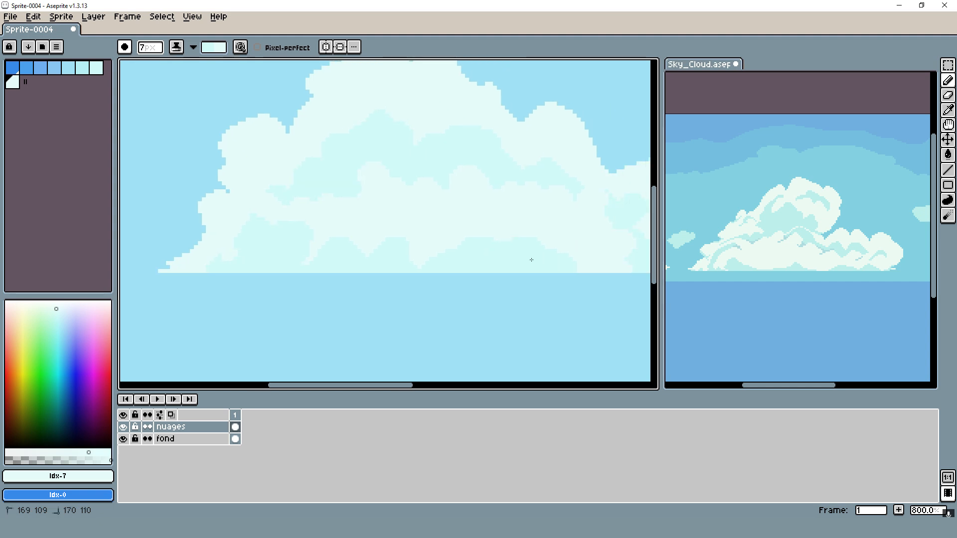
Rework the light puffs and shadow on the right half of the middle band with short strokes.
scroll(393, 192, "down", 1)
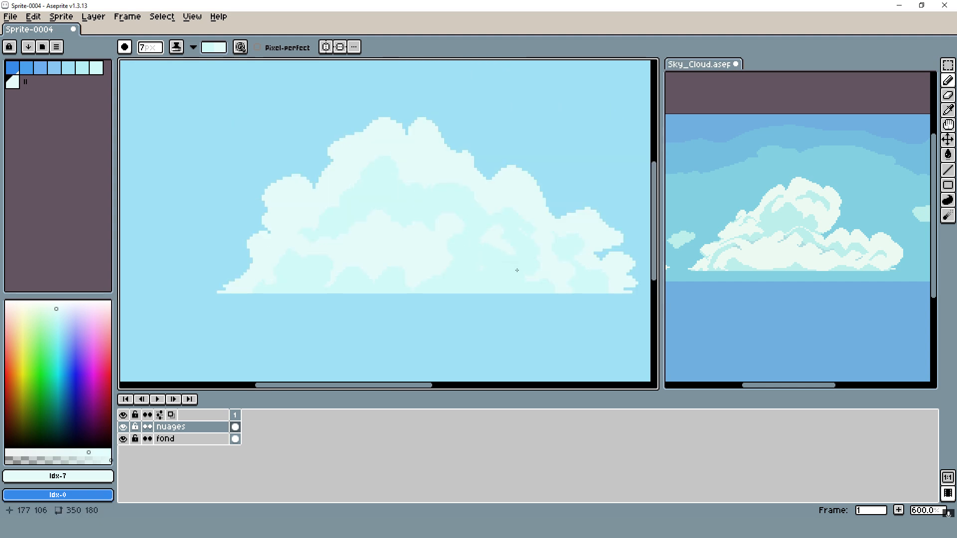
left_click_drag(462, 254, 509, 260)
left_click_drag(512, 262, 528, 267)
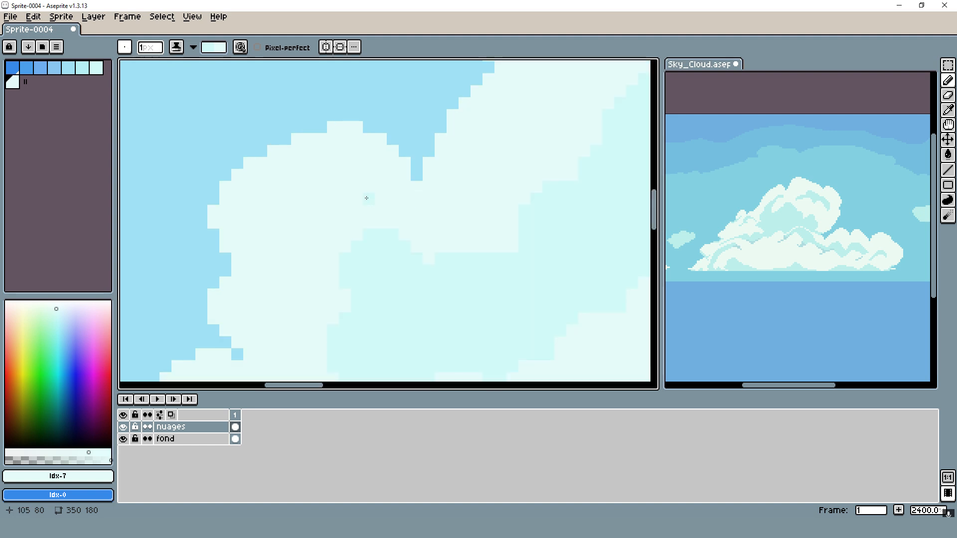
Draw a thin curved shadow accent with a 1 px brush, below the notch between the upper-left bump and the main mass.
scroll(366, 198, "down", 7)
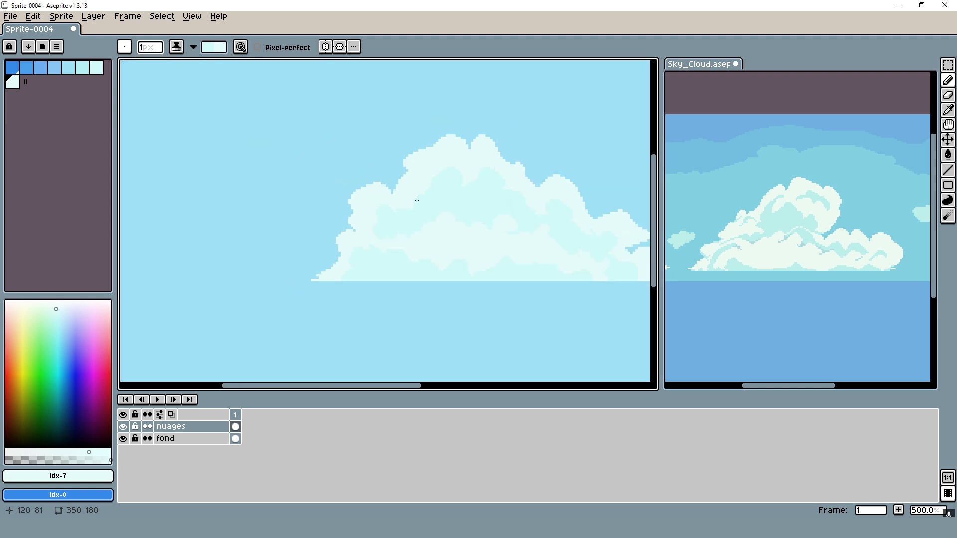
scroll(416, 200, "up", 8)
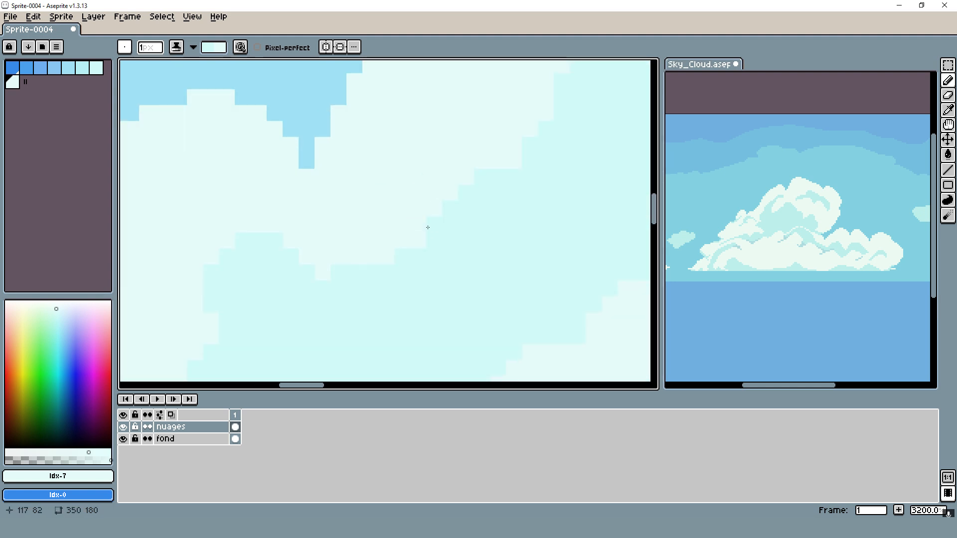
scroll(428, 227, "down", 6)
scroll(335, 198, "up", 3)
scroll(335, 199, "down", 3)
scroll(321, 227, "up", 6)
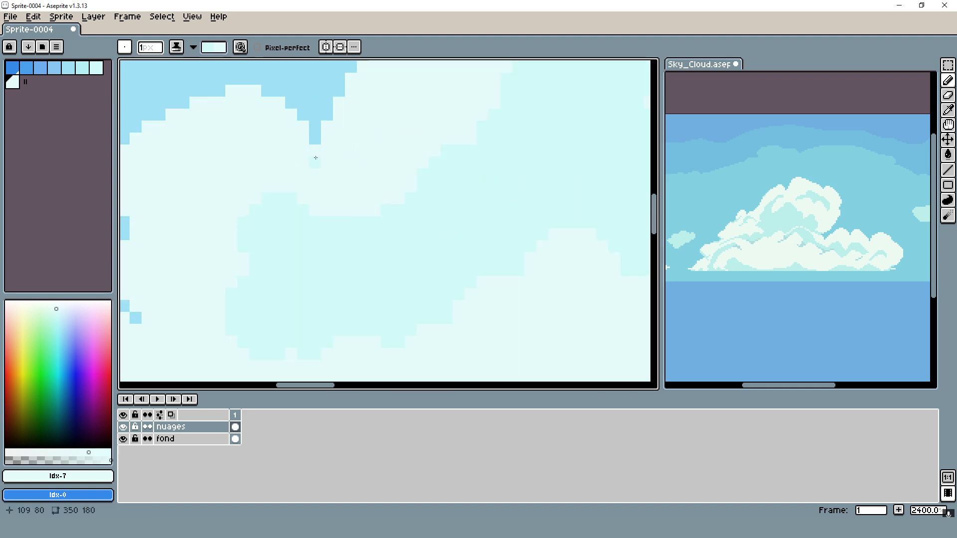
left_click_drag(299, 160, 350, 172)
key("ctrl+z")
scroll(332, 150, "up", 1)
mouse_move(332, 149)
left_mouse_down()
mouse_move(315, 220)
mouse_move(412, 135)
left_mouse_up()
scroll(396, 157, "up", 1)
scroll(704, 219, "up", 1)
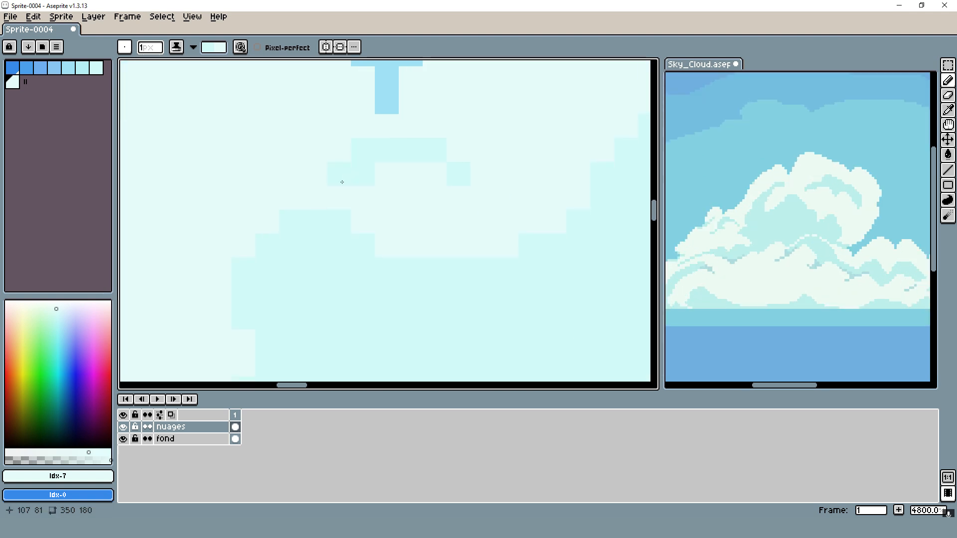
scroll(352, 115, "down", 1)
scroll(351, 117, "down", 2)
scroll(299, 150, "up", 1)
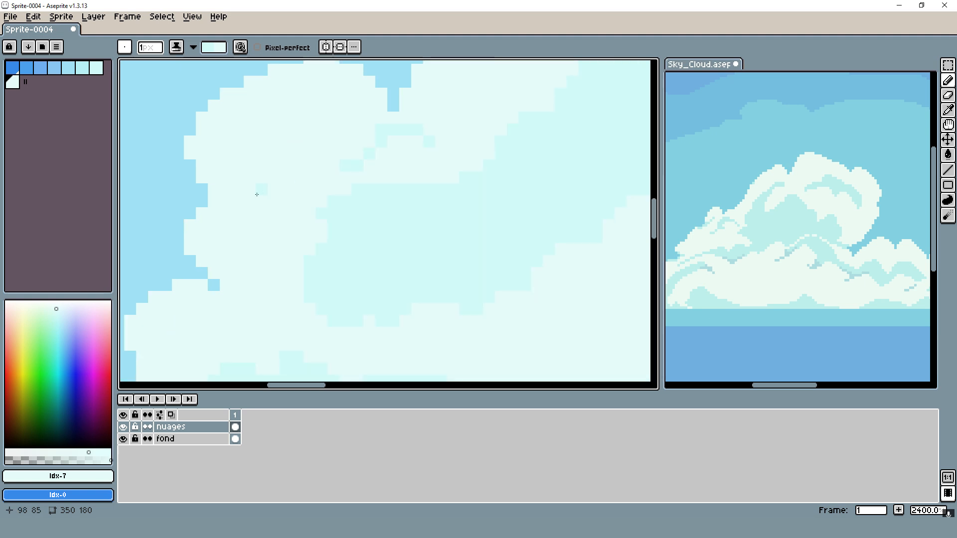
Add a small pixel shadow around the notch between the two lowest bumps on the cloud's left edge.
scroll(258, 195, "up", 2)
scroll(207, 247, "down", 2)
scroll(219, 255, "up", 1)
scroll(231, 254, "up", 1)
mouse_move(202, 280)
left_mouse_down()
mouse_move(270, 254)
mouse_move(309, 269)
mouse_move(288, 287)
mouse_move(269, 293)
left_mouse_up()
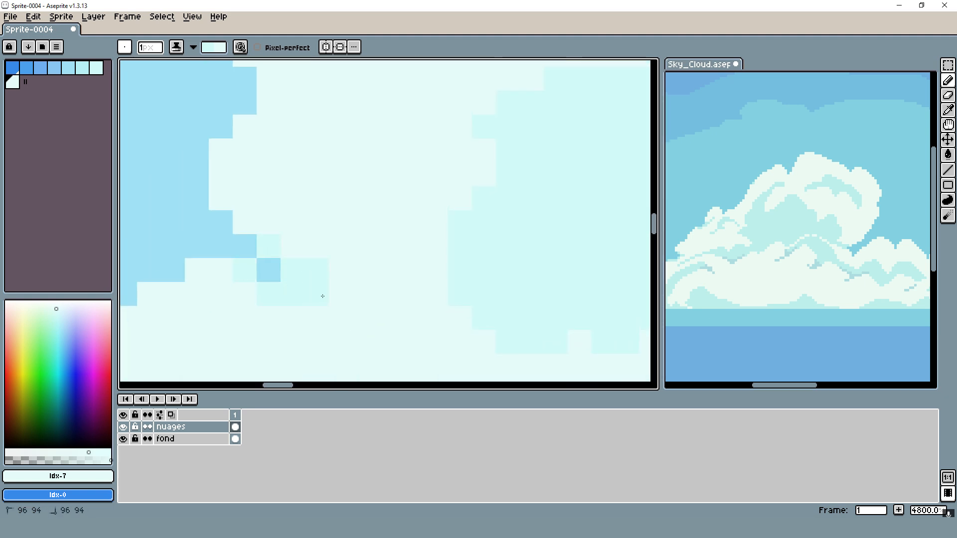
scroll(399, 166, "down", 8)
scroll(398, 166, "down", 3)
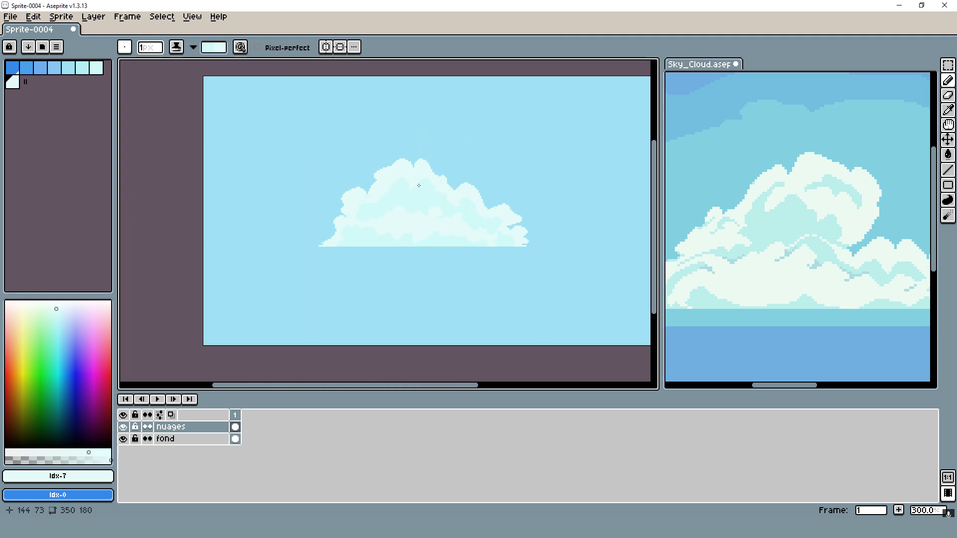
Recolour all of the cloud's shadow areas with the darker palette colour 5.
scroll(406, 198, "up", 4)
left_click(367, 199, "alt")
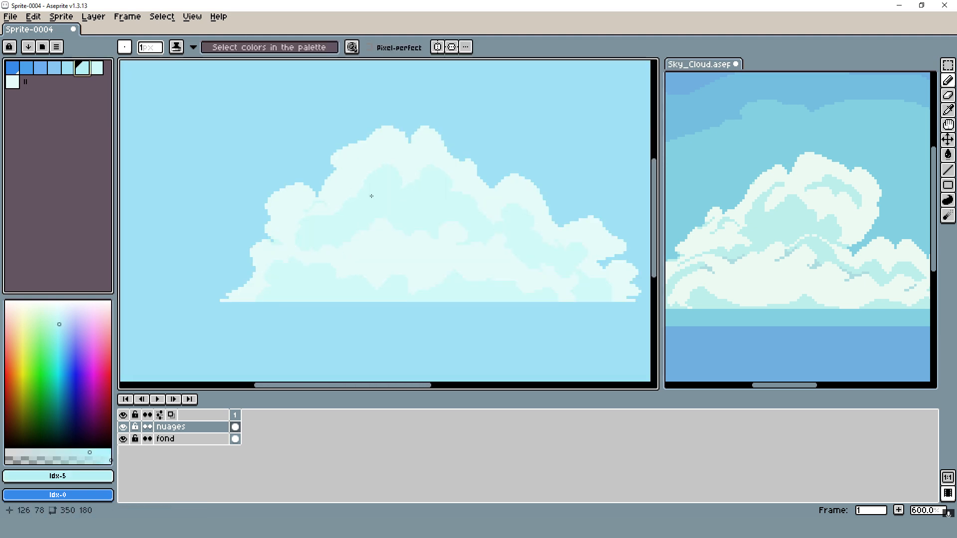
key("w")
scroll(423, 251, "down", 3)
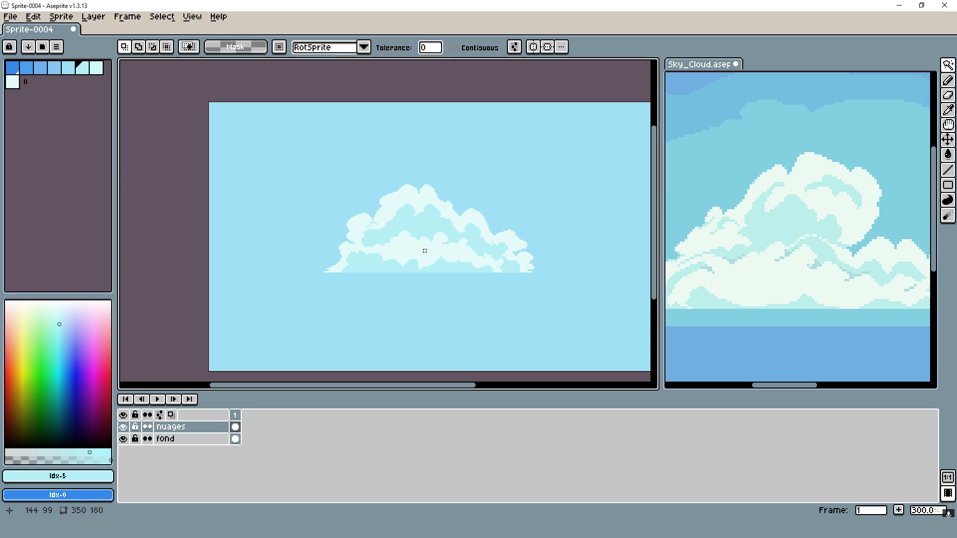
Try filling a cloud area with palette colour 3 using the Paint Bucket, and undo the fill.
key("g")
scroll(424, 251, "up", 3)
key("bracketleft")
key("bracketleft")
left_click(427, 228)
key("ctrl+z")
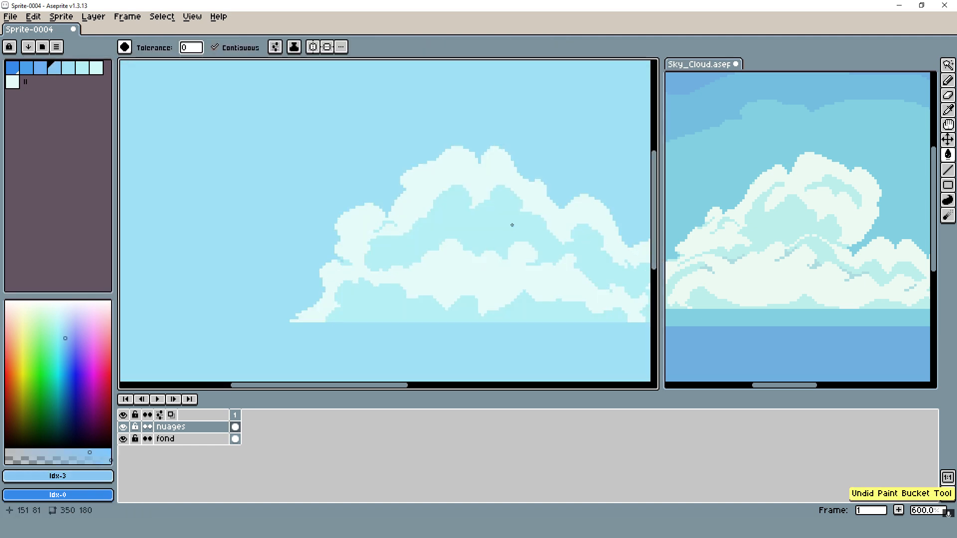
Touch up the shadow accent below the notch between the upper-left bump and the main mass with the 1 px Pencil.
key("w")
key("b")
scroll(397, 221, "up", 4)
left_click(358, 239, "alt")
left_click_drag(371, 242, 335, 252)
key("ctrl+z")
left_click(406, 264, "alt")
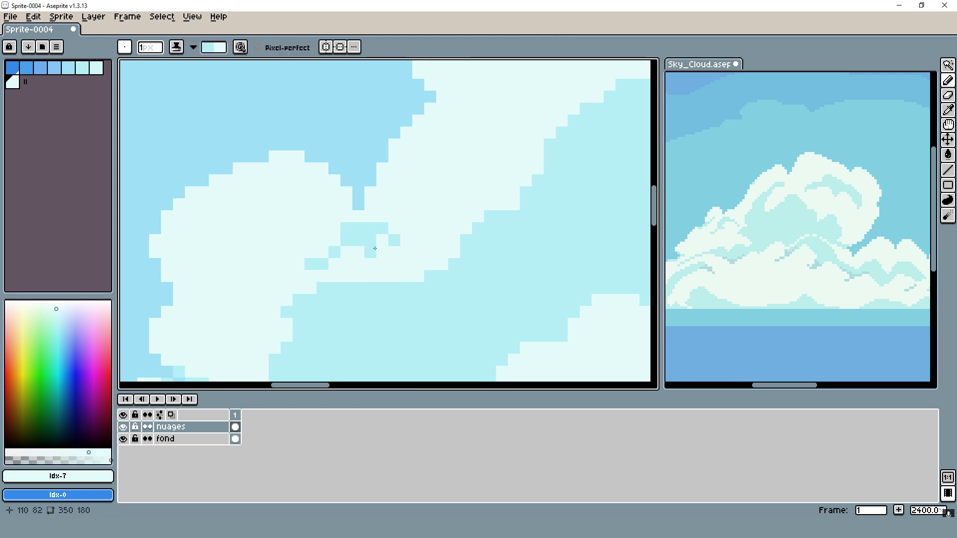
left_click(375, 248)
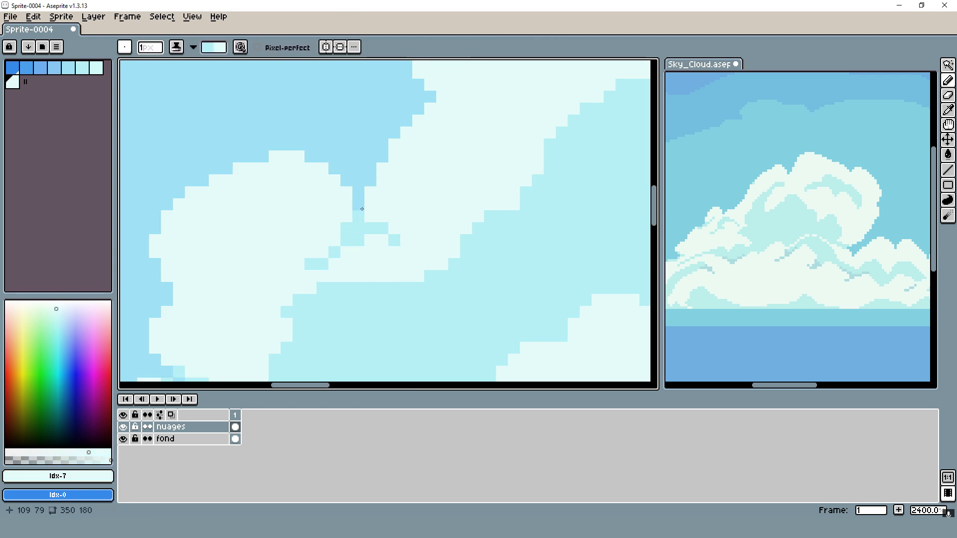
Soften the deep notch on the cloud's right edge with a few shadow-tone pixels around its inner tip.
scroll(369, 224, "down", 5)
scroll(466, 267, "up", 6)
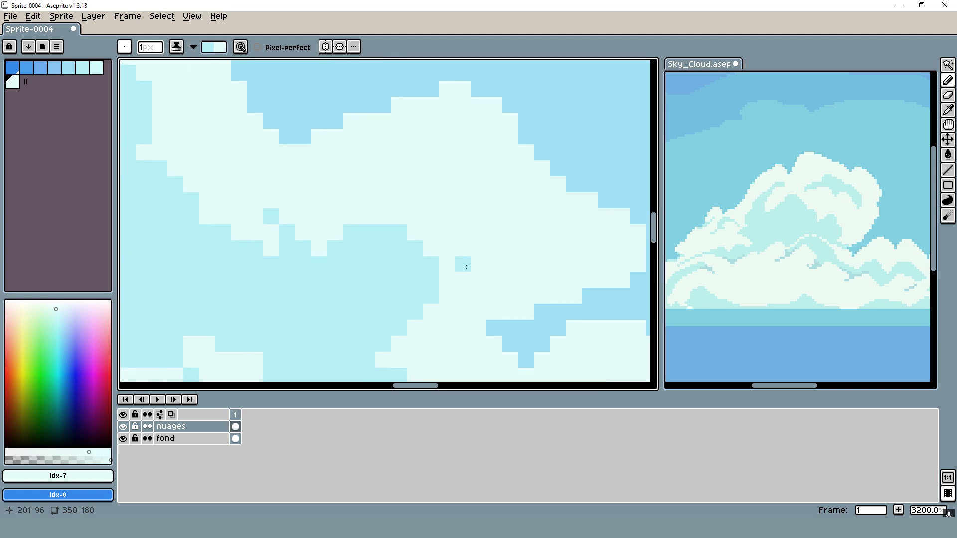
scroll(466, 267, "down", 3)
scroll(353, 238, "up", 2)
left_click(361, 223)
left_click(349, 223)
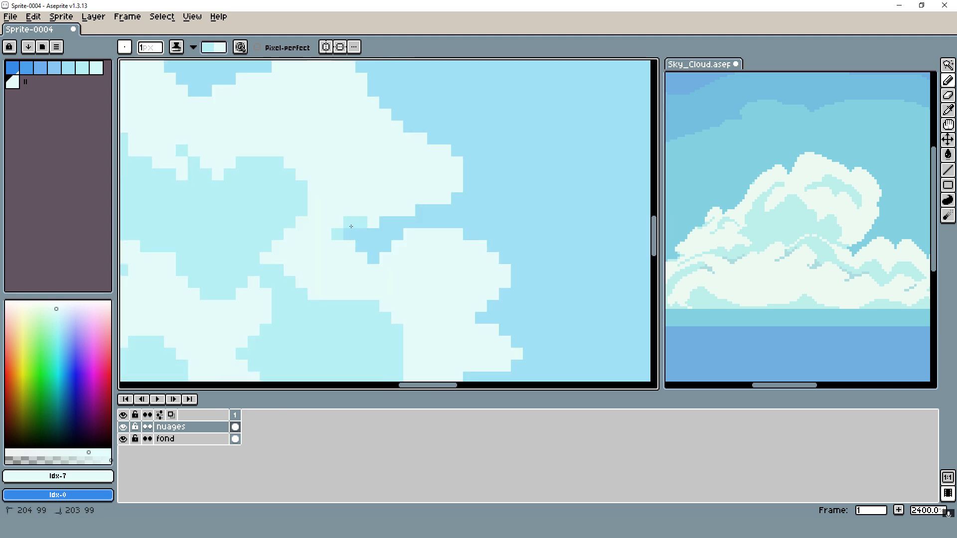
left_click(374, 223)
left_click(349, 246)
left_click(361, 259)
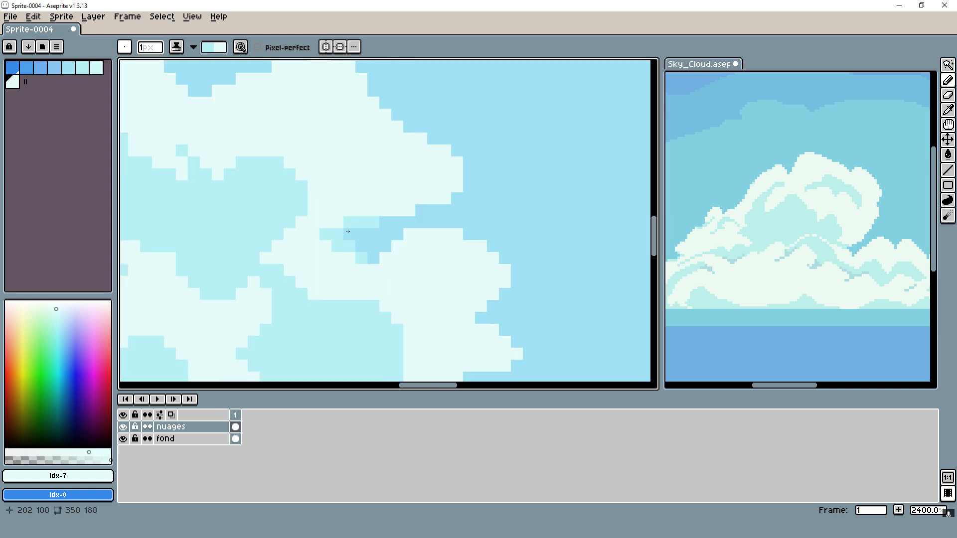
Add small shadow-tone pixels around the notch near the base of the cloud's lowest right-hand bump.
scroll(348, 231, "down", 3)
scroll(408, 256, "up", 3)
left_click(397, 266)
left_click(416, 254)
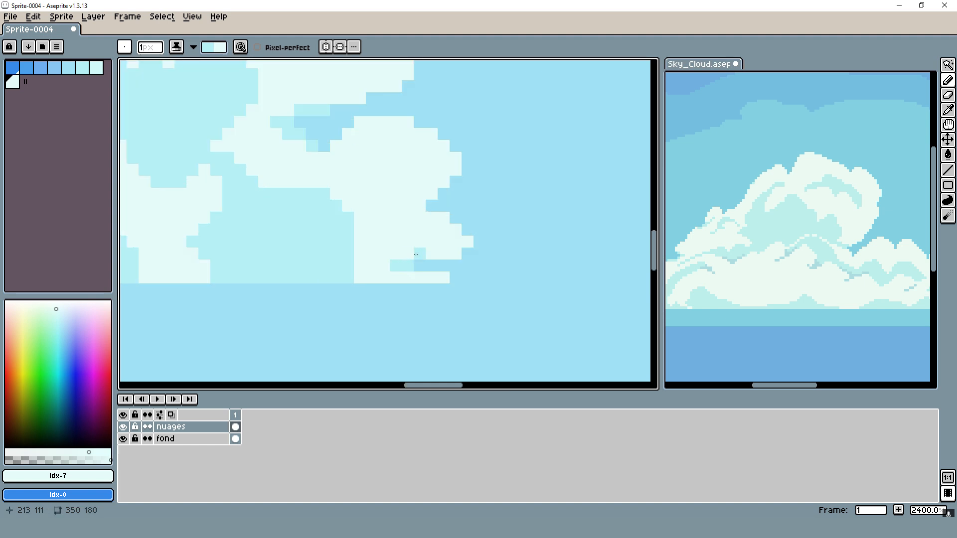
left_click(396, 277)
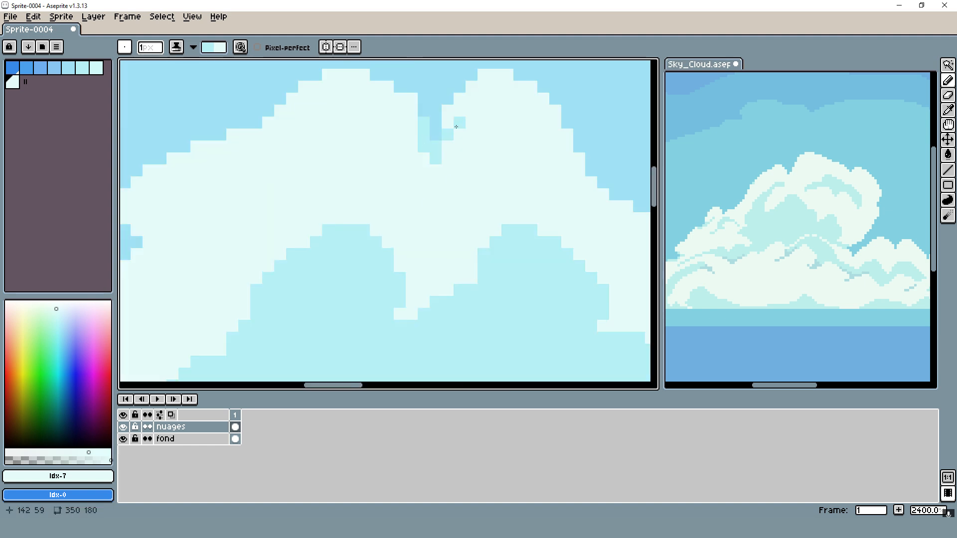
Line the notch between the cloud's two top peaks with shadow-tone pixels.
left_click(436, 170)
left_click(447, 159)
left_click(447, 147)
scroll(461, 118, "down", 10)
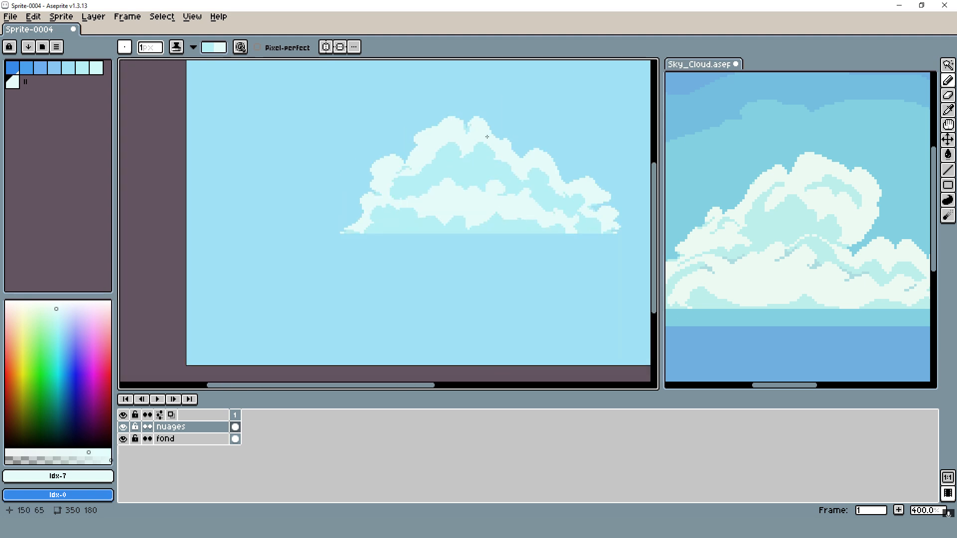
Draw a short stepped shadow accent just below the notch between the main mass and the large right-hand bump.
scroll(491, 165, "up", 8)
scroll(476, 169, "up", 2)
mouse_move(483, 173)
left_mouse_down()
mouse_move(503, 184)
mouse_move(483, 184)
mouse_move(502, 188)
left_mouse_up()
key("ctrl+z")
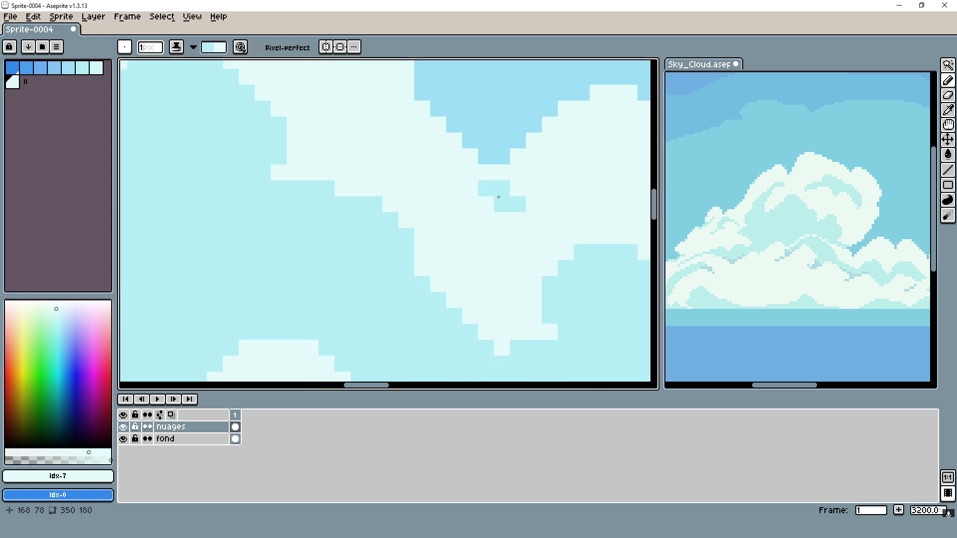
scroll(454, 174, "down", 8)
scroll(432, 182, "up", 7)
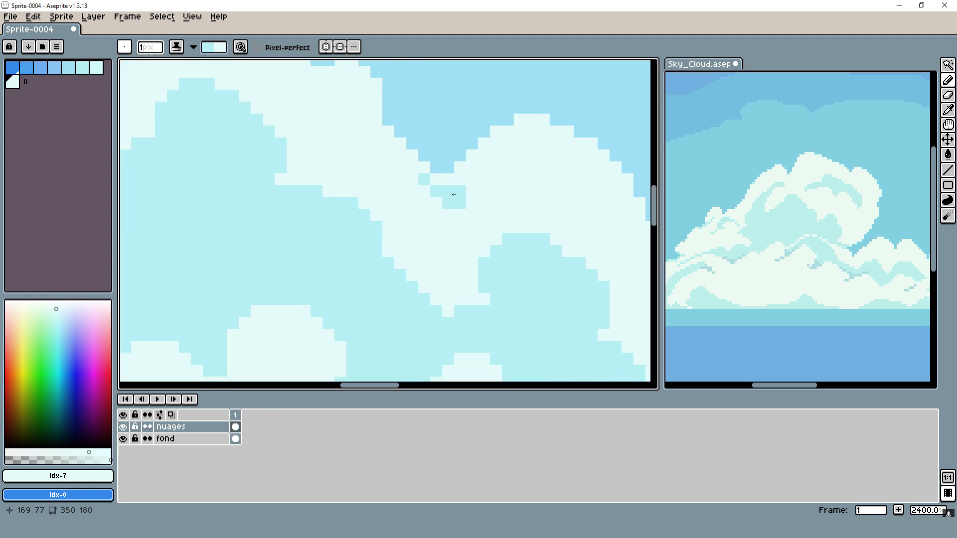
scroll(406, 192, "down", 9)
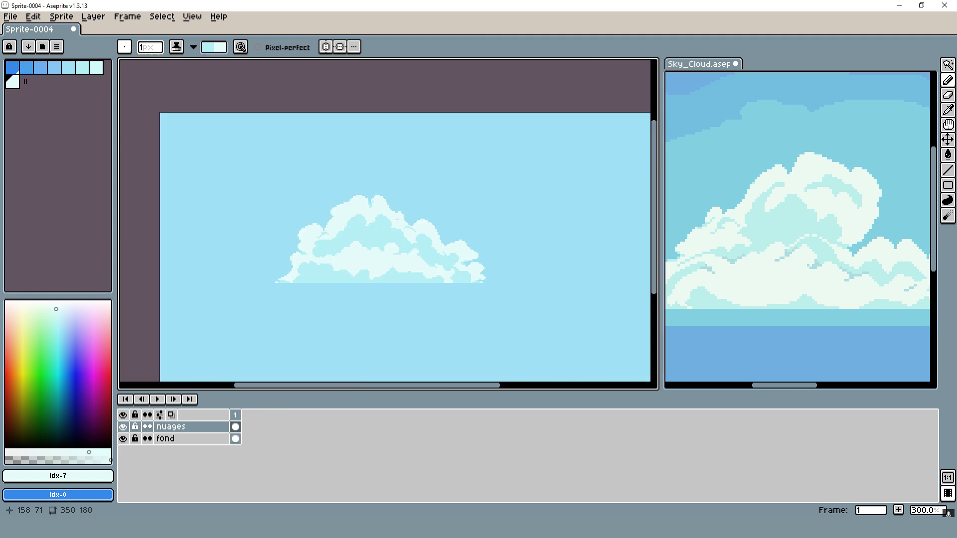
Paint rounded near-white puffs into the left and middle of the central shadow with a 4 px brush in palette colour 7.
scroll(364, 221, "up", 6)
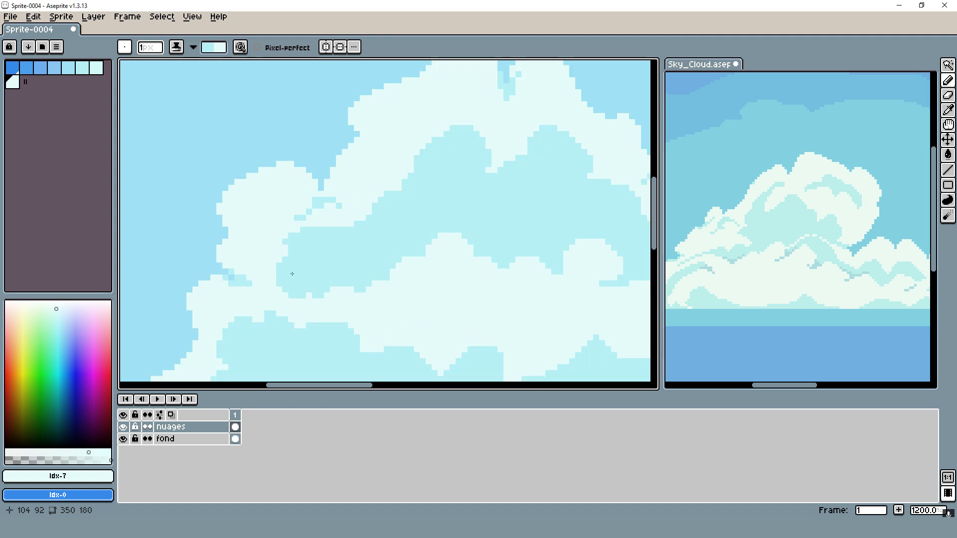
mouse_move(386, 307)
left_mouse_down()
mouse_move(355, 274)
mouse_move(326, 304)
mouse_move(347, 291)
mouse_move(317, 271)
mouse_move(468, 262)
left_mouse_up()
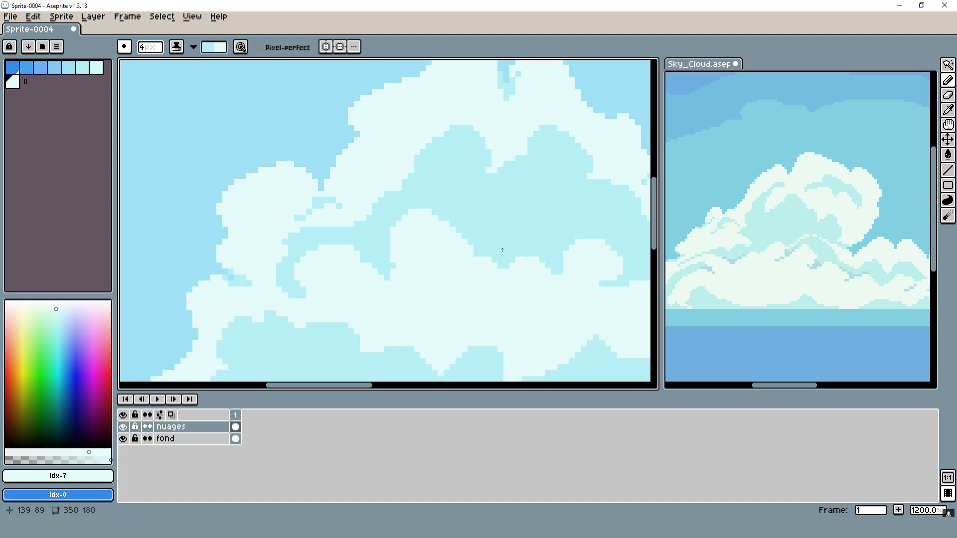
scroll(543, 259, "down", 8)
scroll(543, 258, "up", 5)
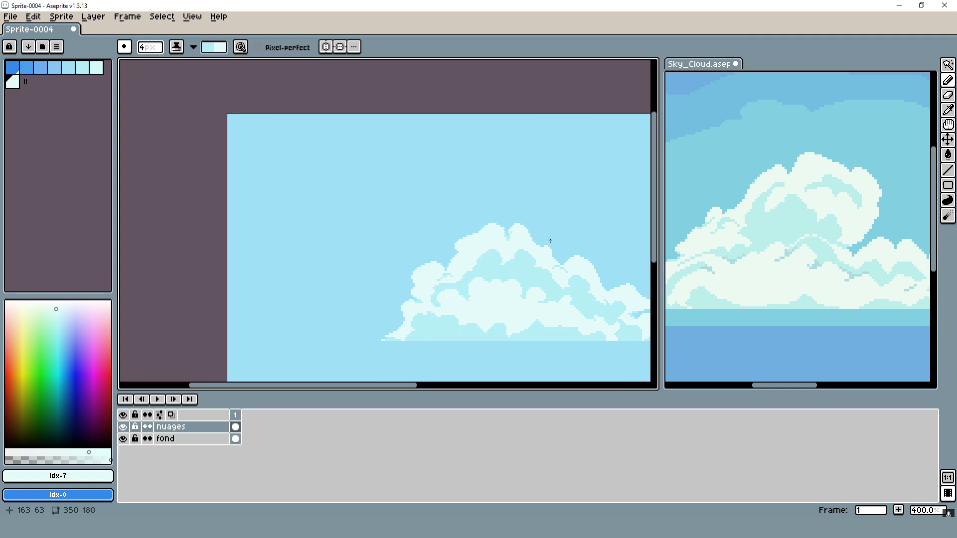
scroll(492, 252, "down", 2)
scroll(470, 246, "up", 5)
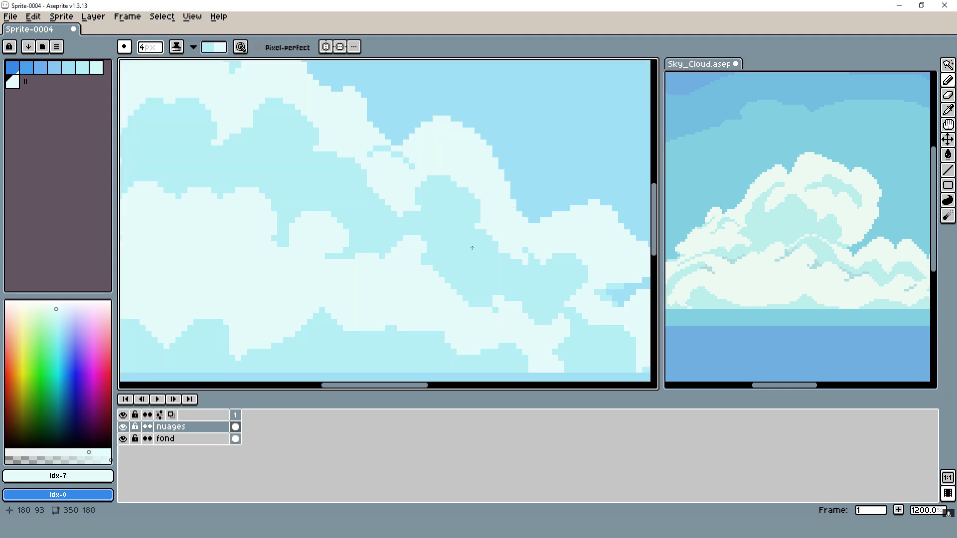
Extend near-white lobes down into the lower shadow band, giving its upper edge deeper scallops with the 4 px brush.
scroll(399, 279, "down", 4)
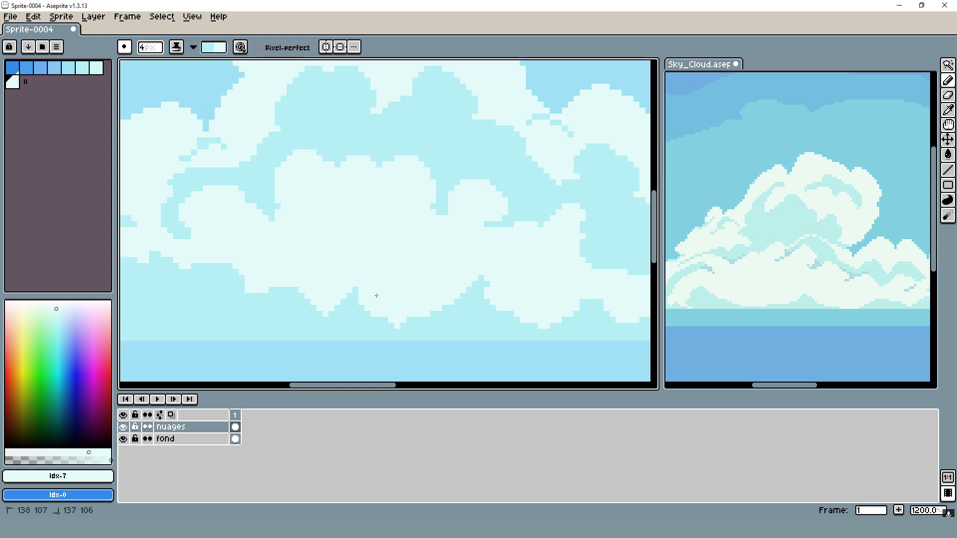
scroll(351, 277, "up", 3)
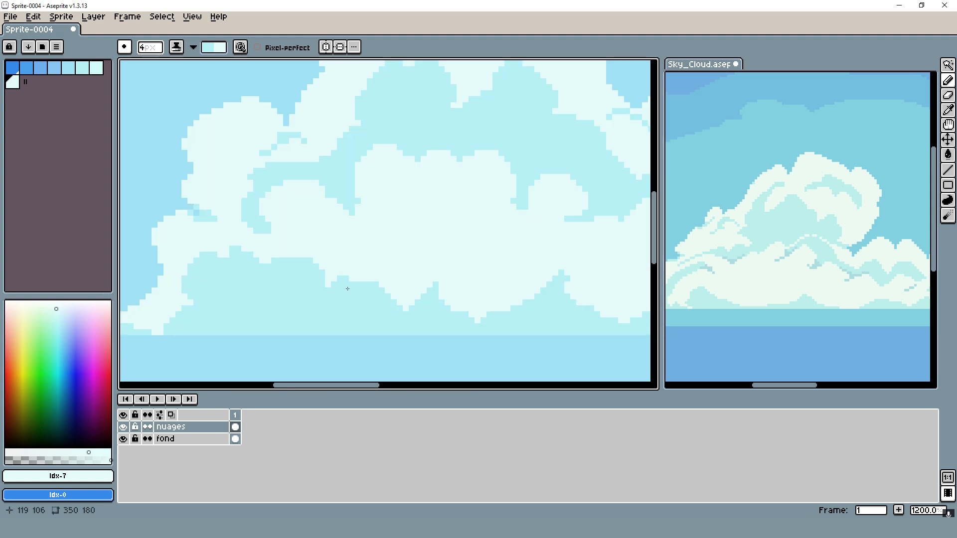
scroll(329, 277, "down", 4)
scroll(283, 260, "up", 3)
scroll(342, 240, "down", 2)
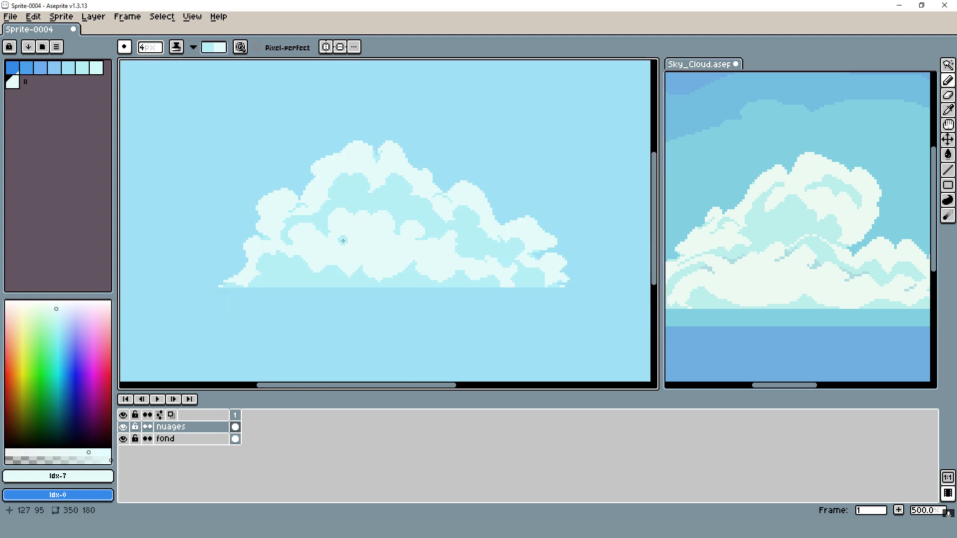
scroll(343, 241, "up", 5)
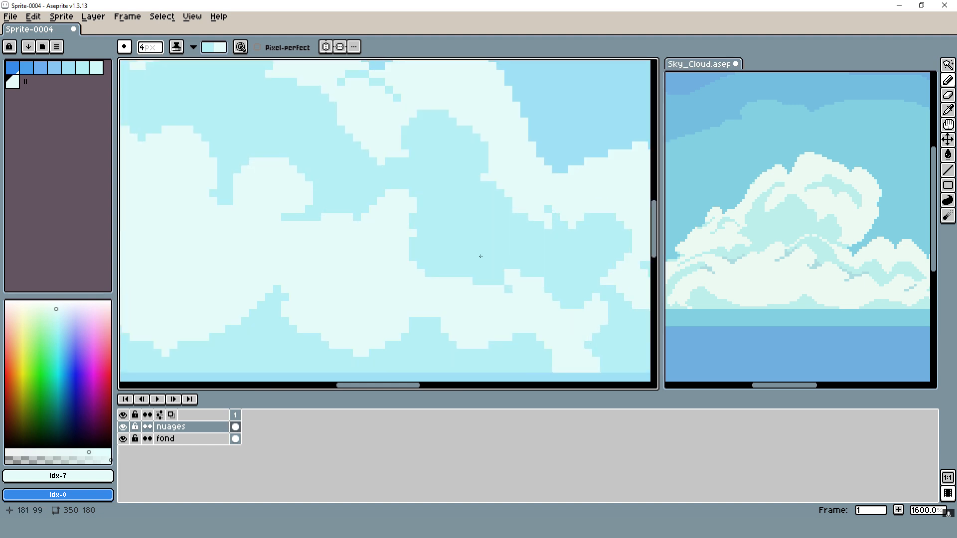
Reshape the left end of the central shadow into a separate curved band with tapered pixel tails, using a 1 px brush.
left_click_drag(478, 256, 526, 278)
scroll(478, 333, "up", 2)
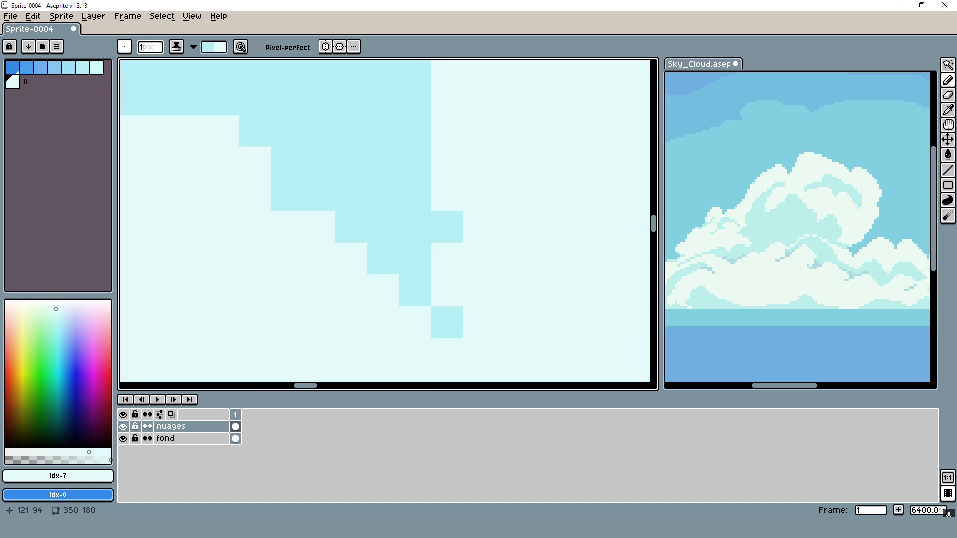
scroll(517, 212, "down", 9)
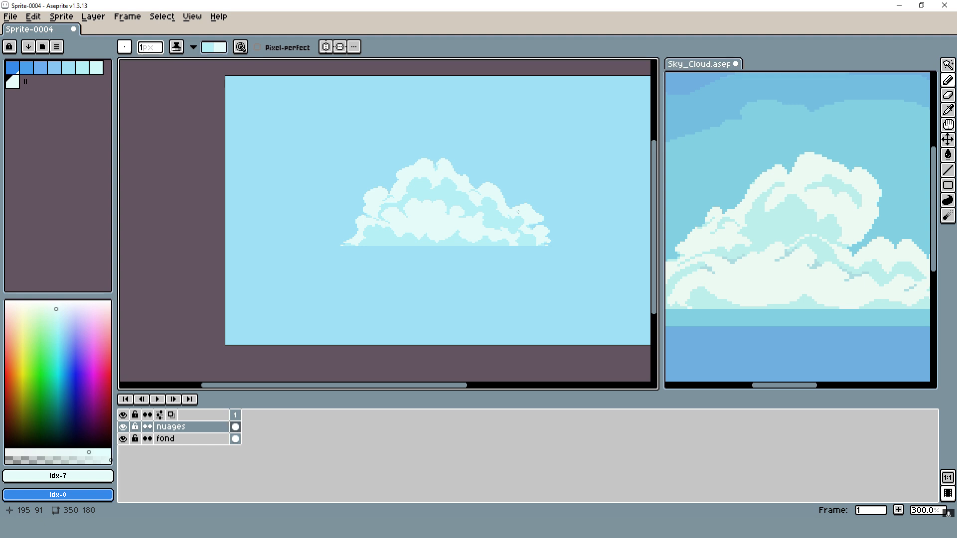
scroll(518, 213, "up", 10)
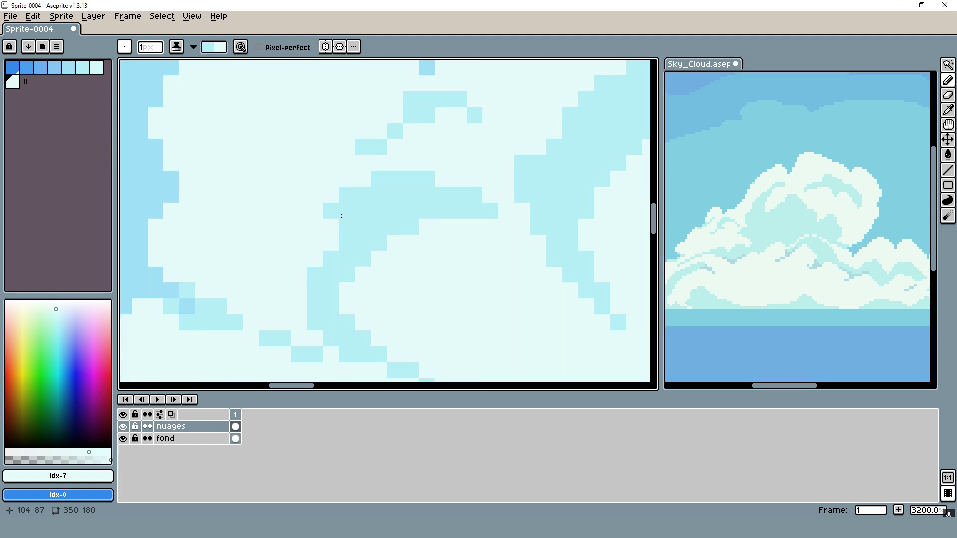
scroll(349, 202, "down", 8)
scroll(409, 200, "up", 8)
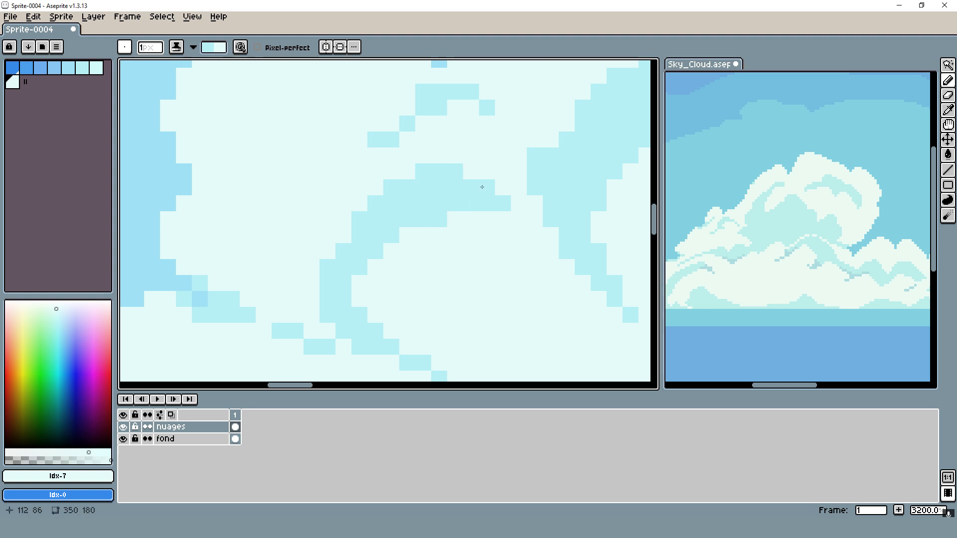
scroll(428, 256, "down", 1)
scroll(456, 274, "up", 1)
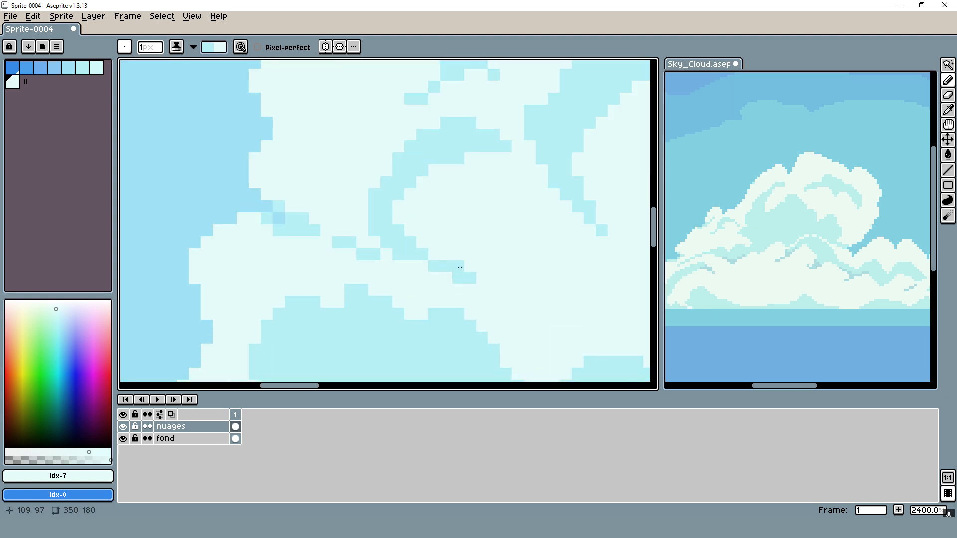
Refine pixel by pixel the thin shadow trail linking the left-edge notch with the lower end of the curved band.
left_click(406, 231)
right_click(433, 255)
right_click(398, 265)
left_click_drag(398, 265, 399, 257)
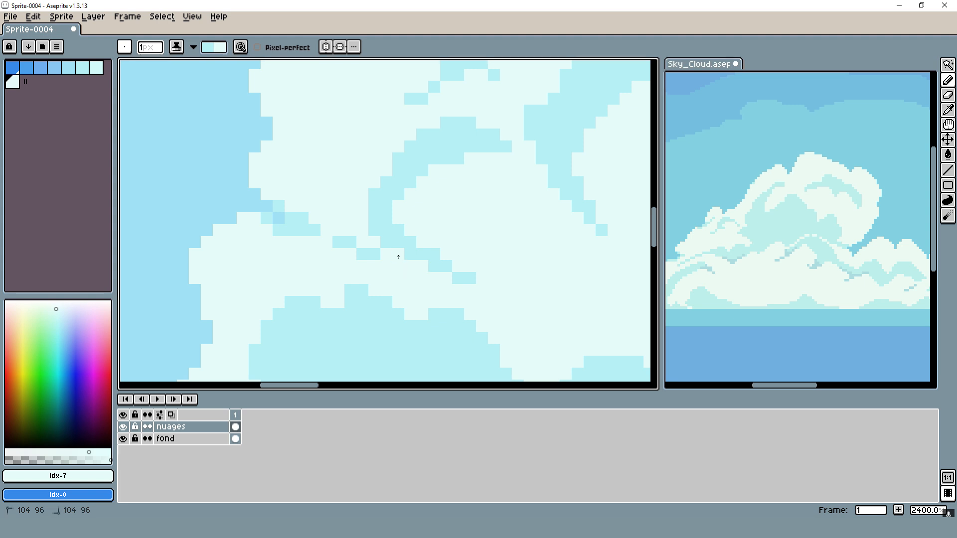
left_click(383, 243)
right_click(362, 230)
left_click(362, 230)
right_click(386, 254)
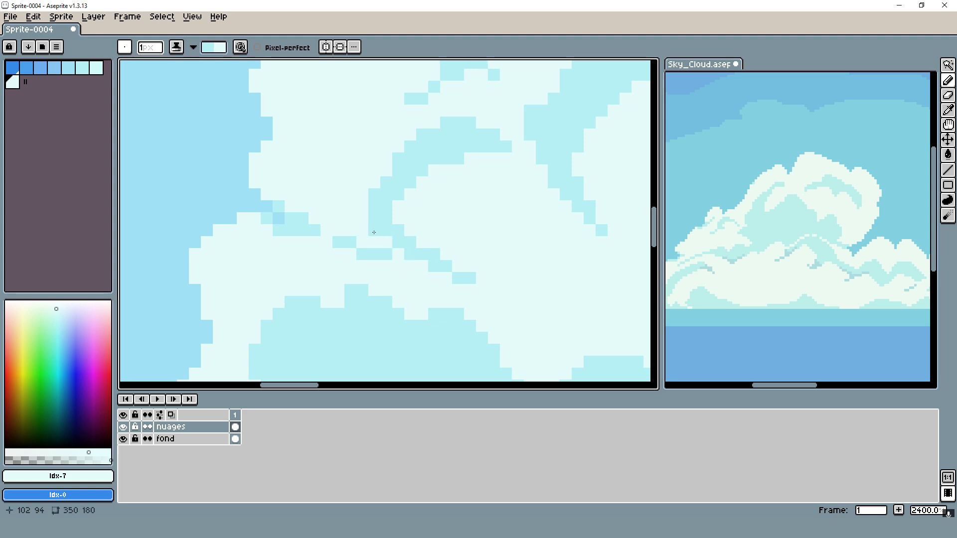
left_click(374, 230)
right_click(356, 234)
left_click(357, 233)
right_click(362, 242)
scroll(399, 223, "down", 7)
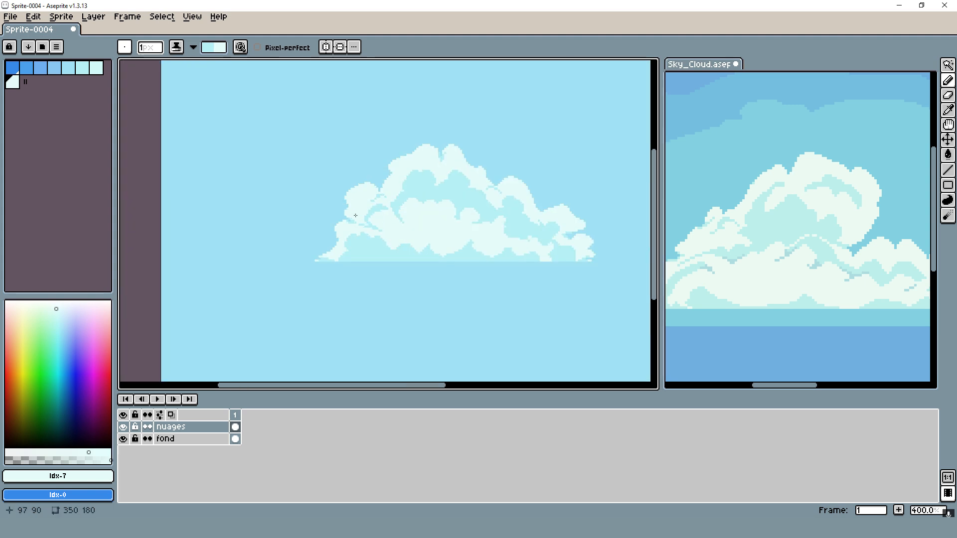
Extend the thin shadow trail below the curved band by a few stepped pixels, down and to the right.
scroll(380, 224, "up", 4)
scroll(379, 224, "up", 2)
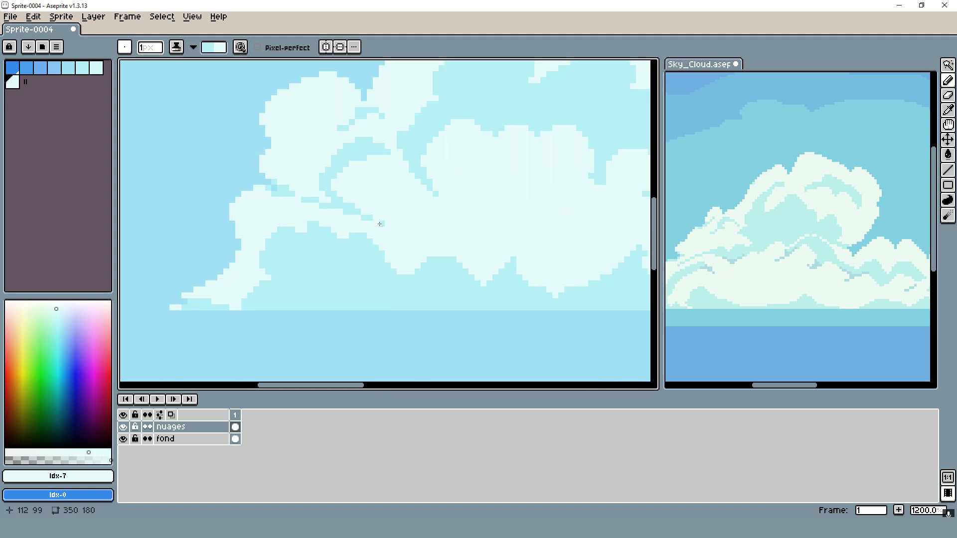
left_click(388, 229)
scroll(419, 227, "up", 2)
key("ctrl+z")
scroll(354, 226, "down", 2)
scroll(379, 214, "down", 2)
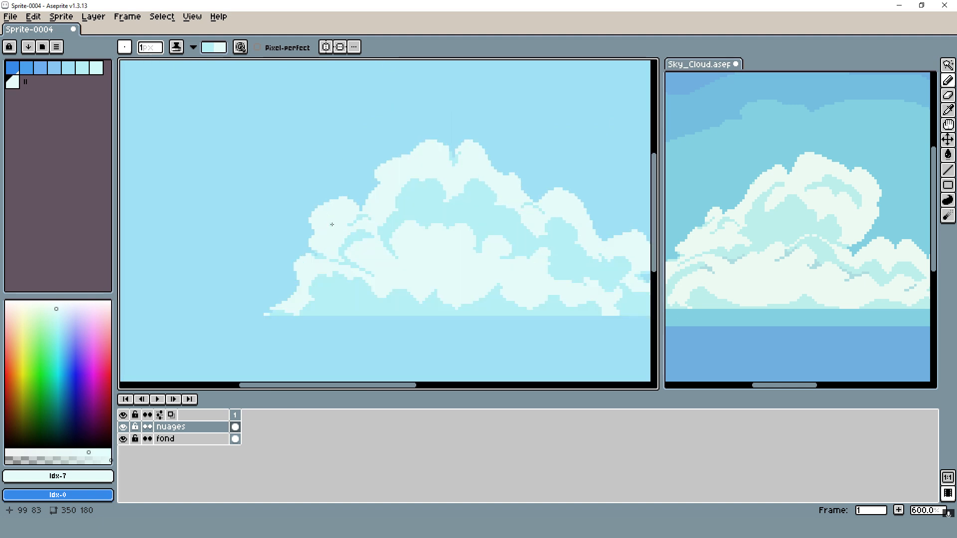
Thicken the shadow along the underside of the upper-left bump, around the notch on the cloud's left edge.
scroll(330, 238, "up", 4)
mouse_move(314, 250)
left_mouse_down()
mouse_move(192, 265)
mouse_move(213, 277)
left_mouse_up()
left_click(227, 288)
scroll(227, 288, "down", 2)
scroll(224, 294, "up", 2)
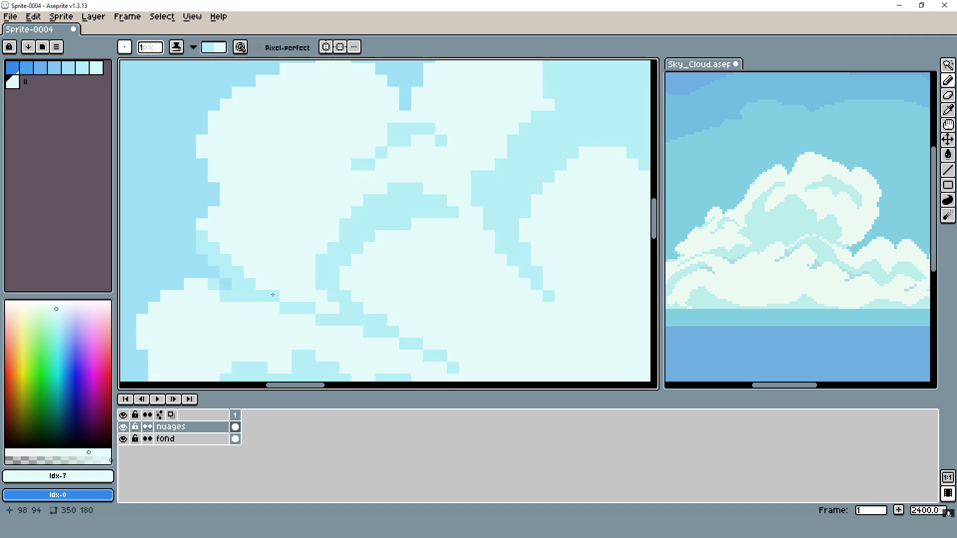
Fill the gap between the left-edge notch shadow and the curved band to form one continuous shadow.
left_click(261, 284)
left_click(282, 296)
mouse_move(283, 296)
left_mouse_down()
mouse_move(325, 299)
mouse_move(322, 306)
left_mouse_up()
left_click_drag(249, 272, 308, 285)
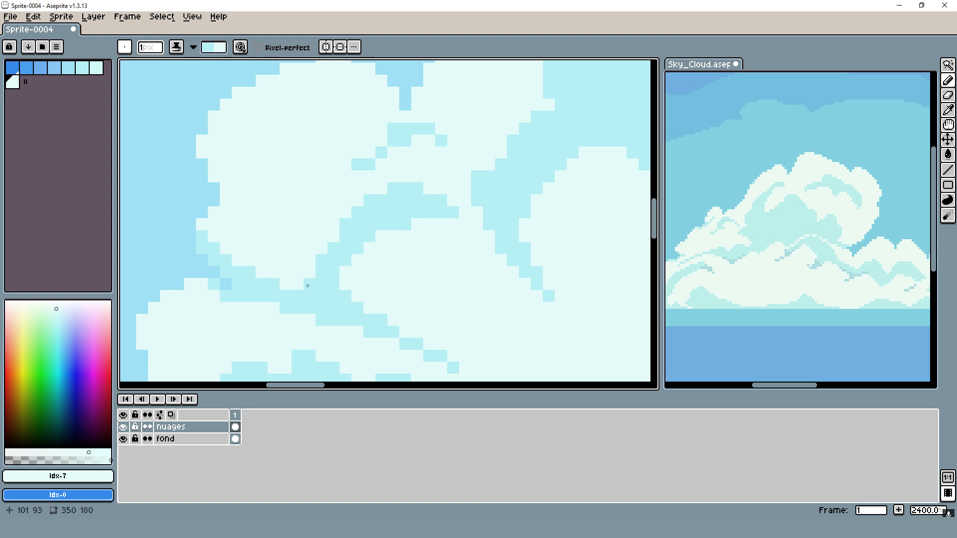
left_click(310, 249)
scroll(321, 226, "down", 5)
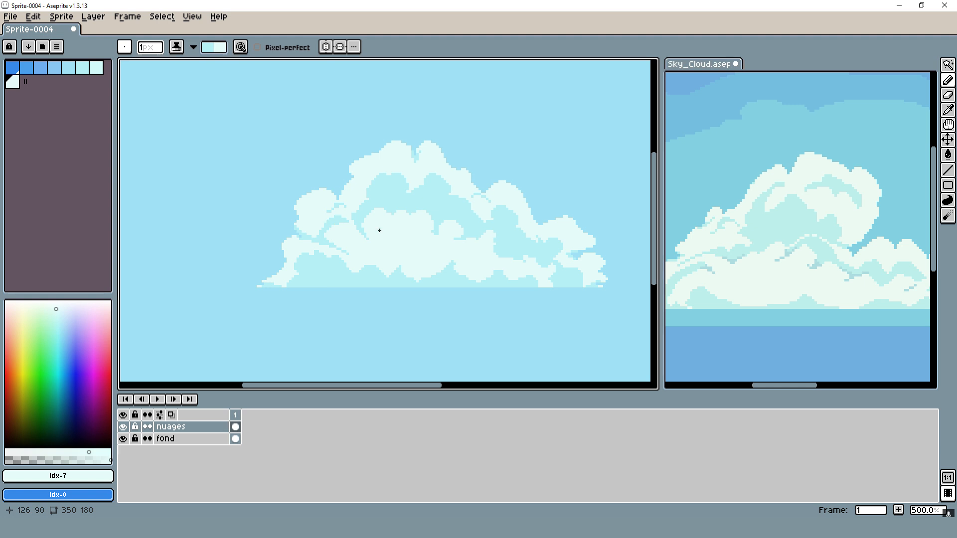
Refine the central shadow's left and upper edges with small bumps, and touch up the puffs along its lower edge.
scroll(379, 231, "up", 5)
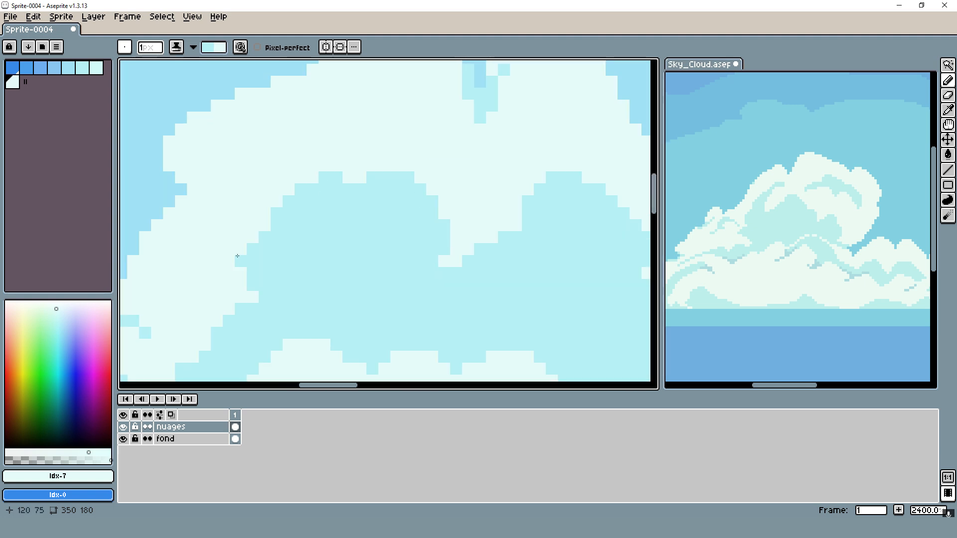
scroll(345, 211, "down", 4)
scroll(298, 235, "up", 3)
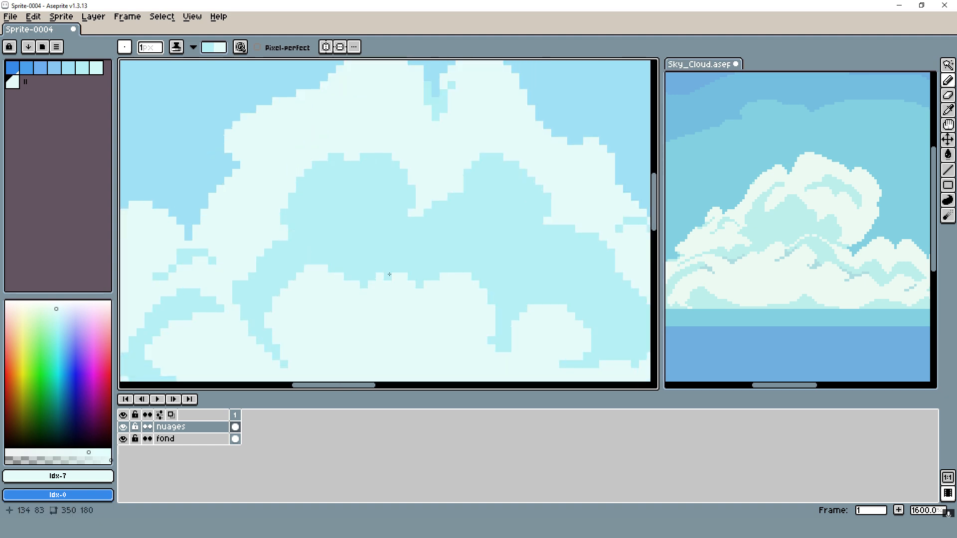
scroll(456, 264, "down", 6)
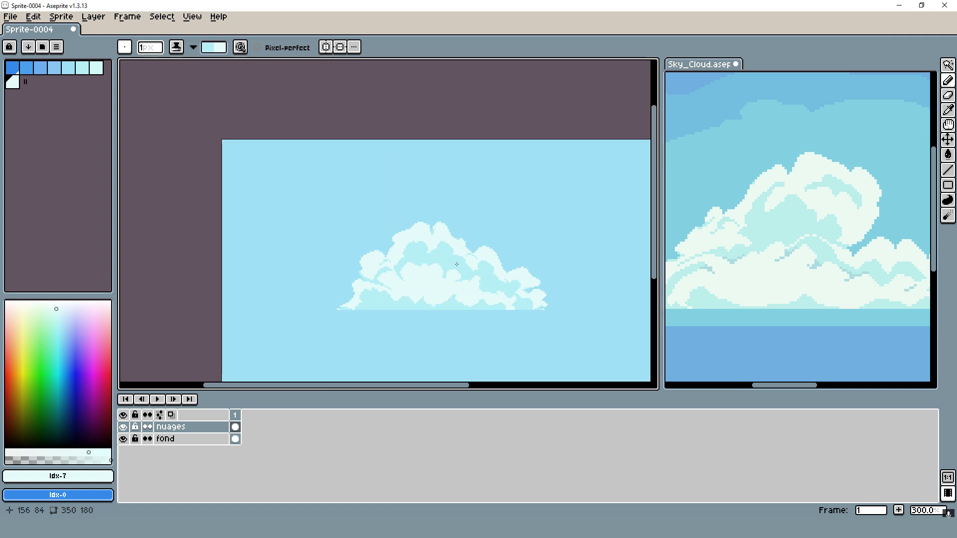
Thicken the shadow accent below the right-hand bump's notch and extend it toward the central shadow with 1 px strokes.
scroll(452, 263, "up", 9)
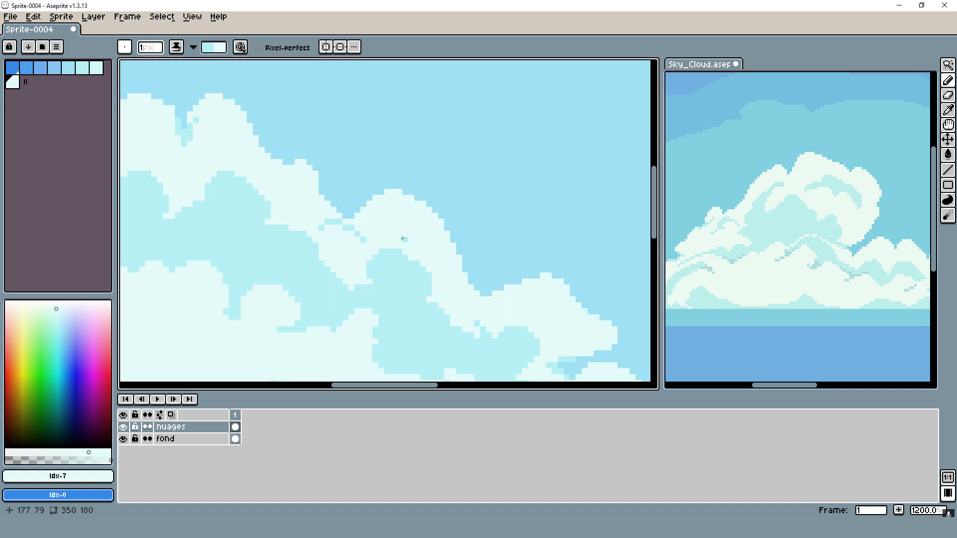
left_click_drag(329, 238, 371, 256)
scroll(377, 213, "down", 6)
scroll(409, 214, "up", 7)
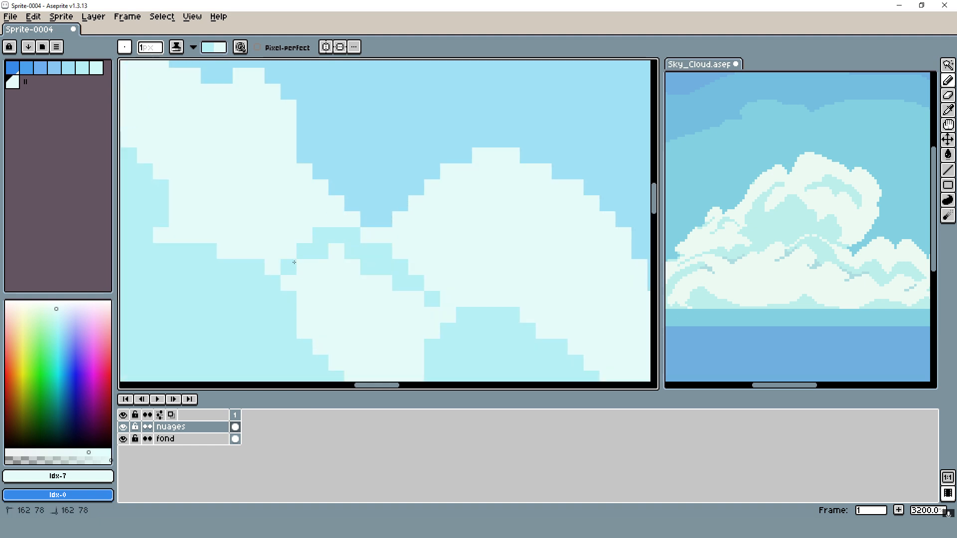
scroll(454, 193, "down", 6)
scroll(454, 193, "up", 4)
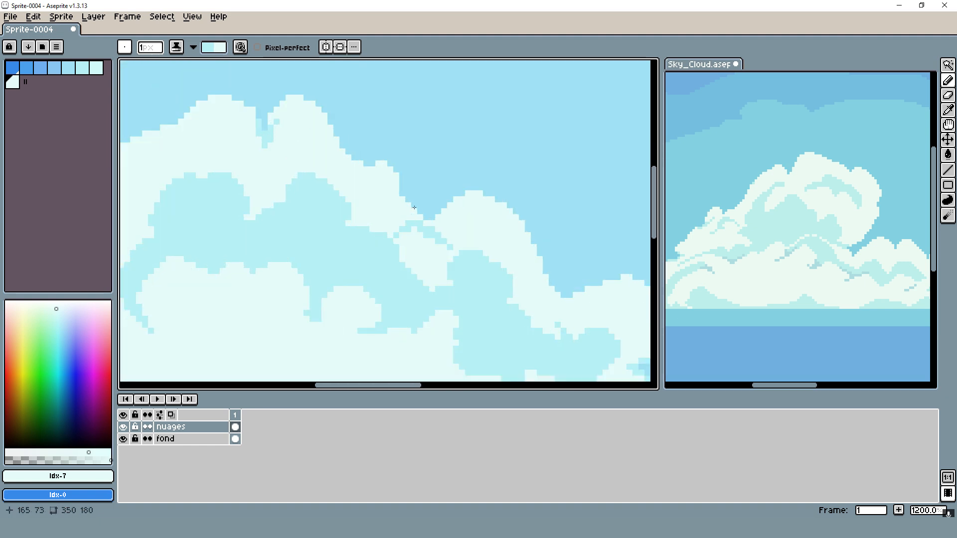